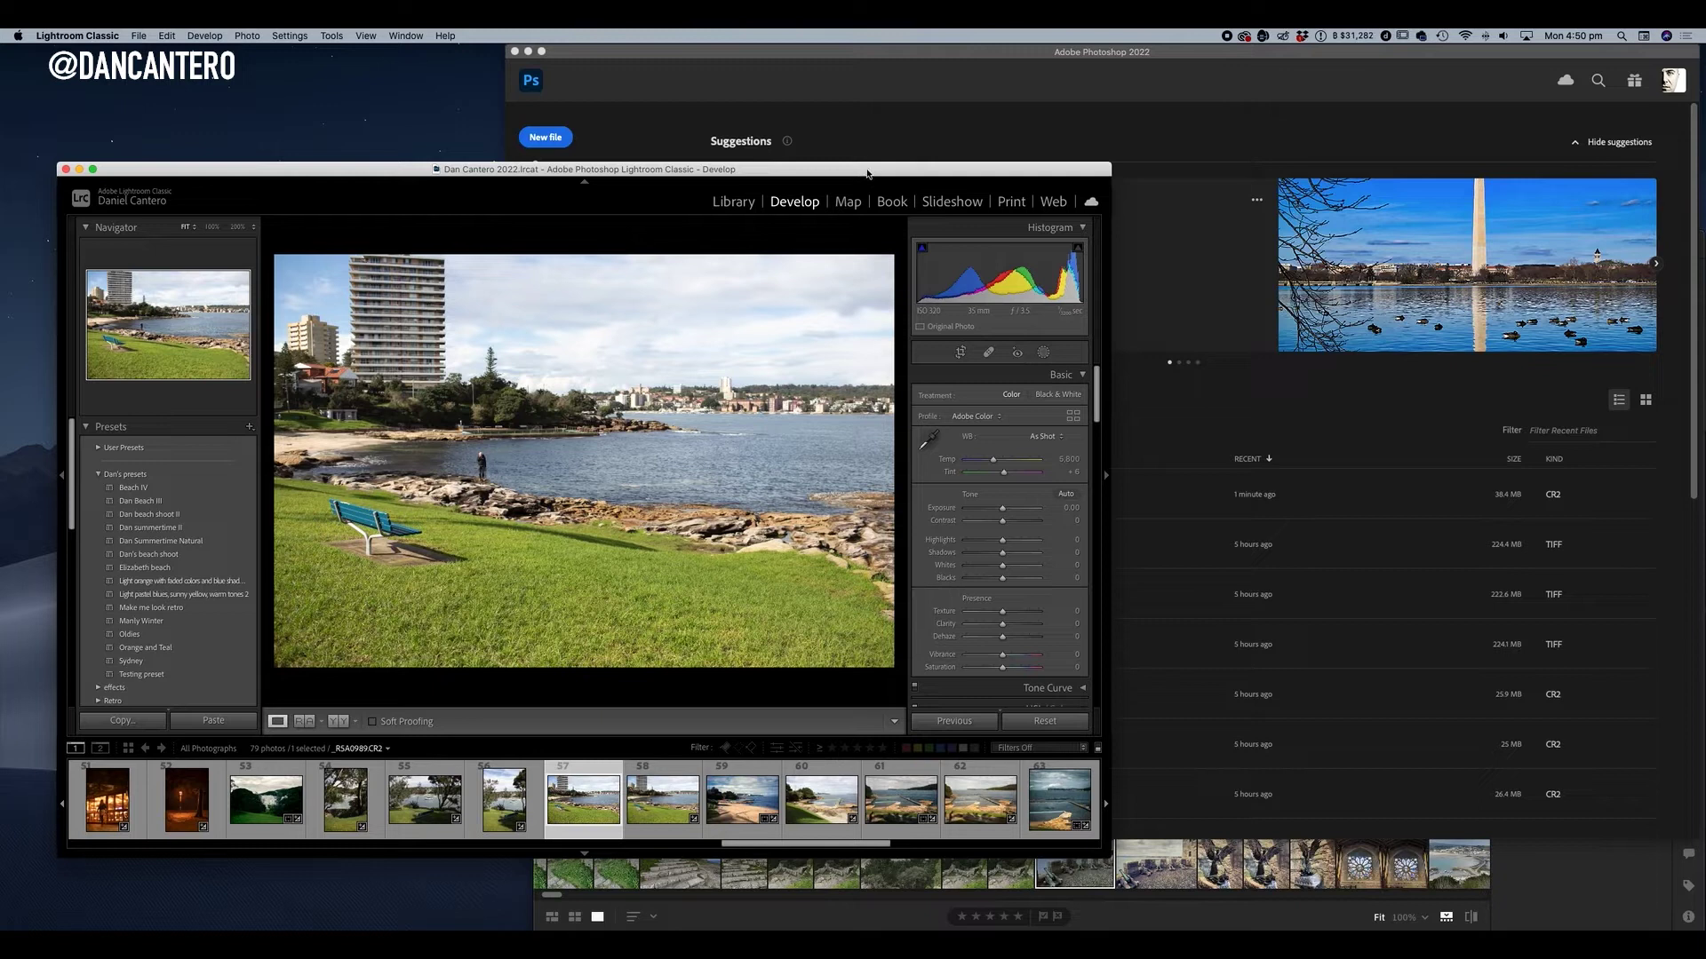
Bring Lightroom, Photoshop and Lightroom Classic to the front in turn to look over the three open applications.
drag(868, 175, 860, 143)
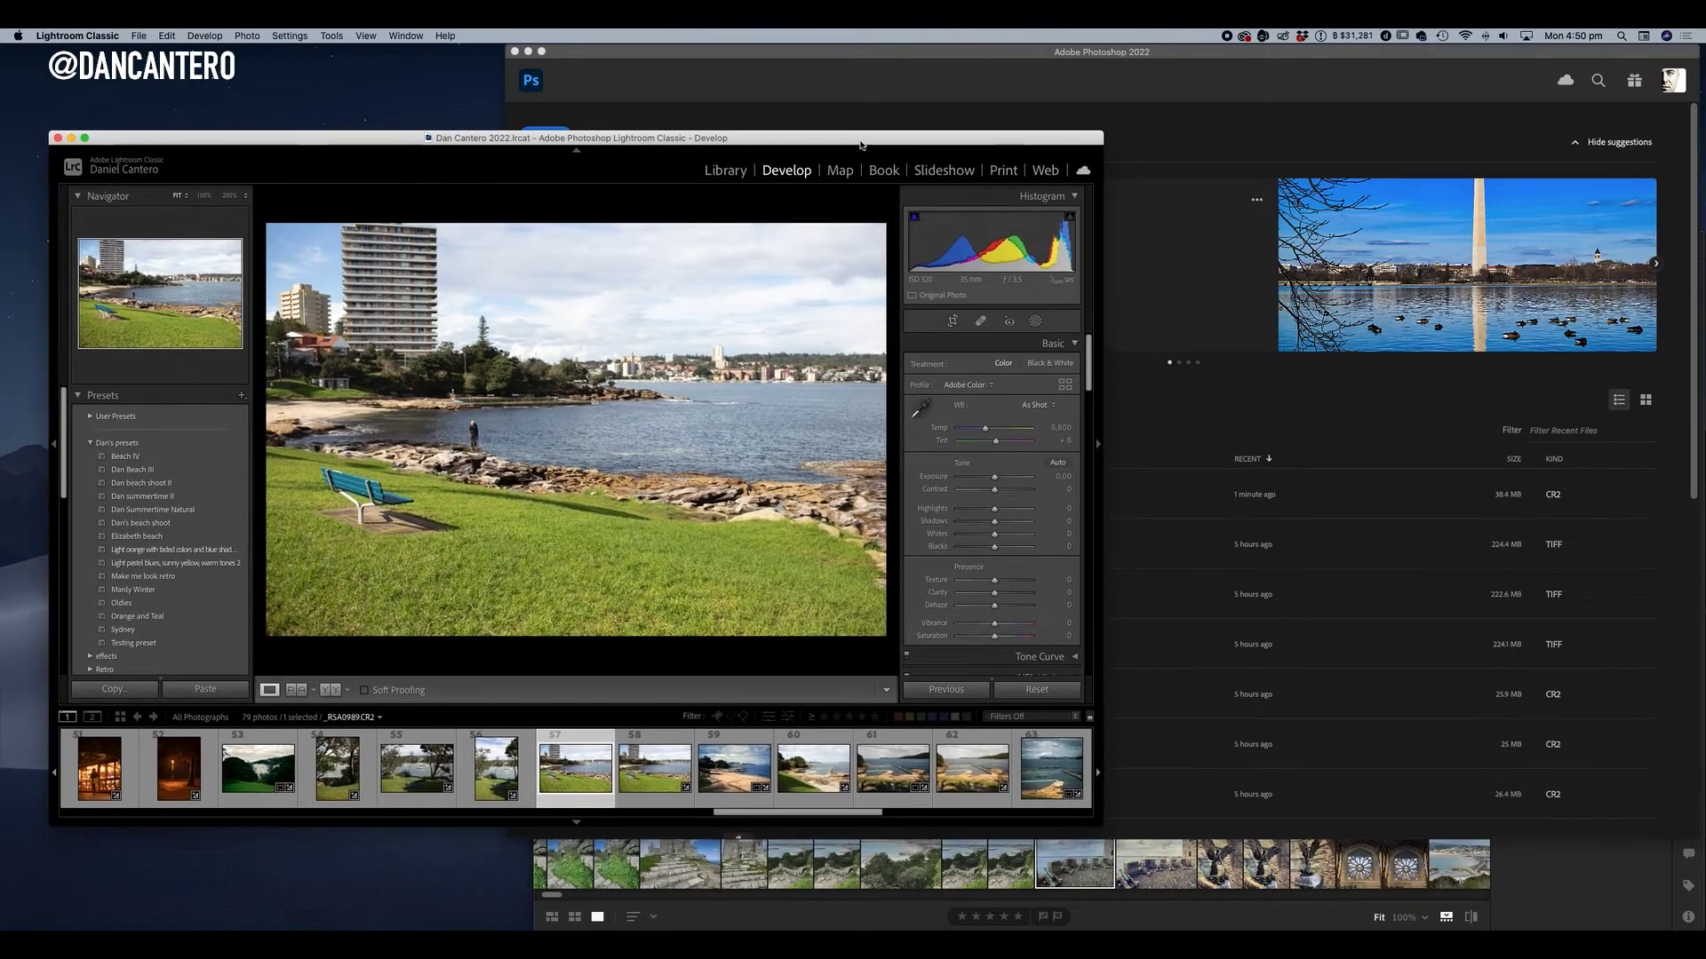
click(1561, 877)
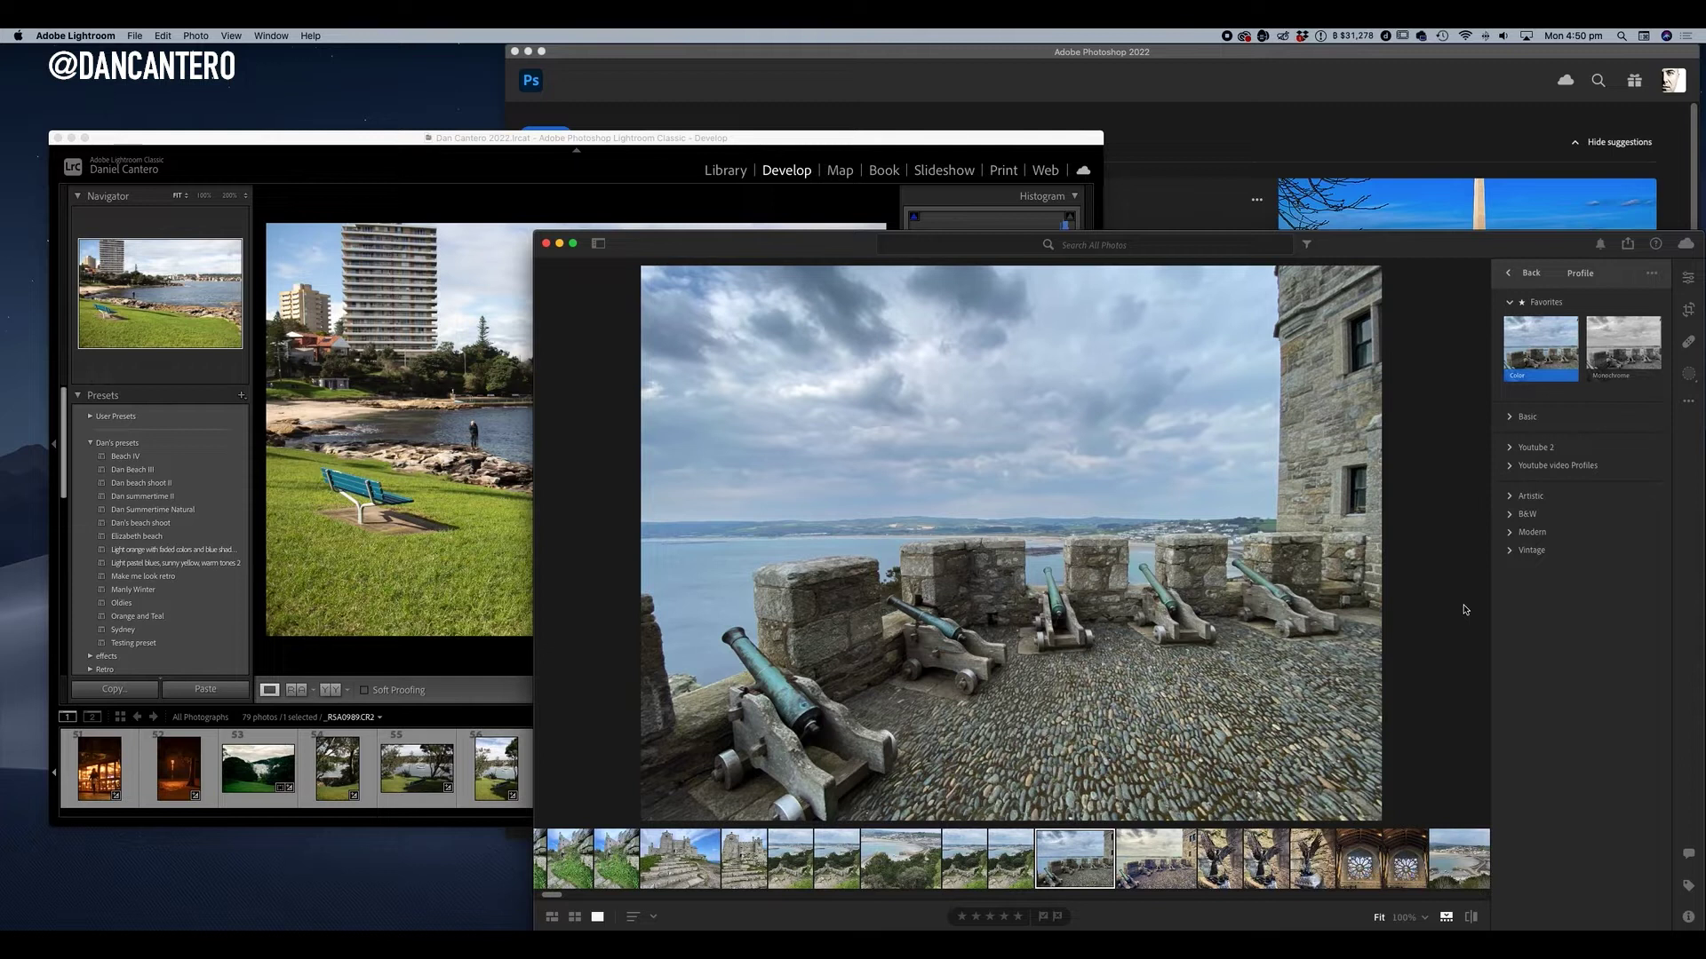
click(1318, 114)
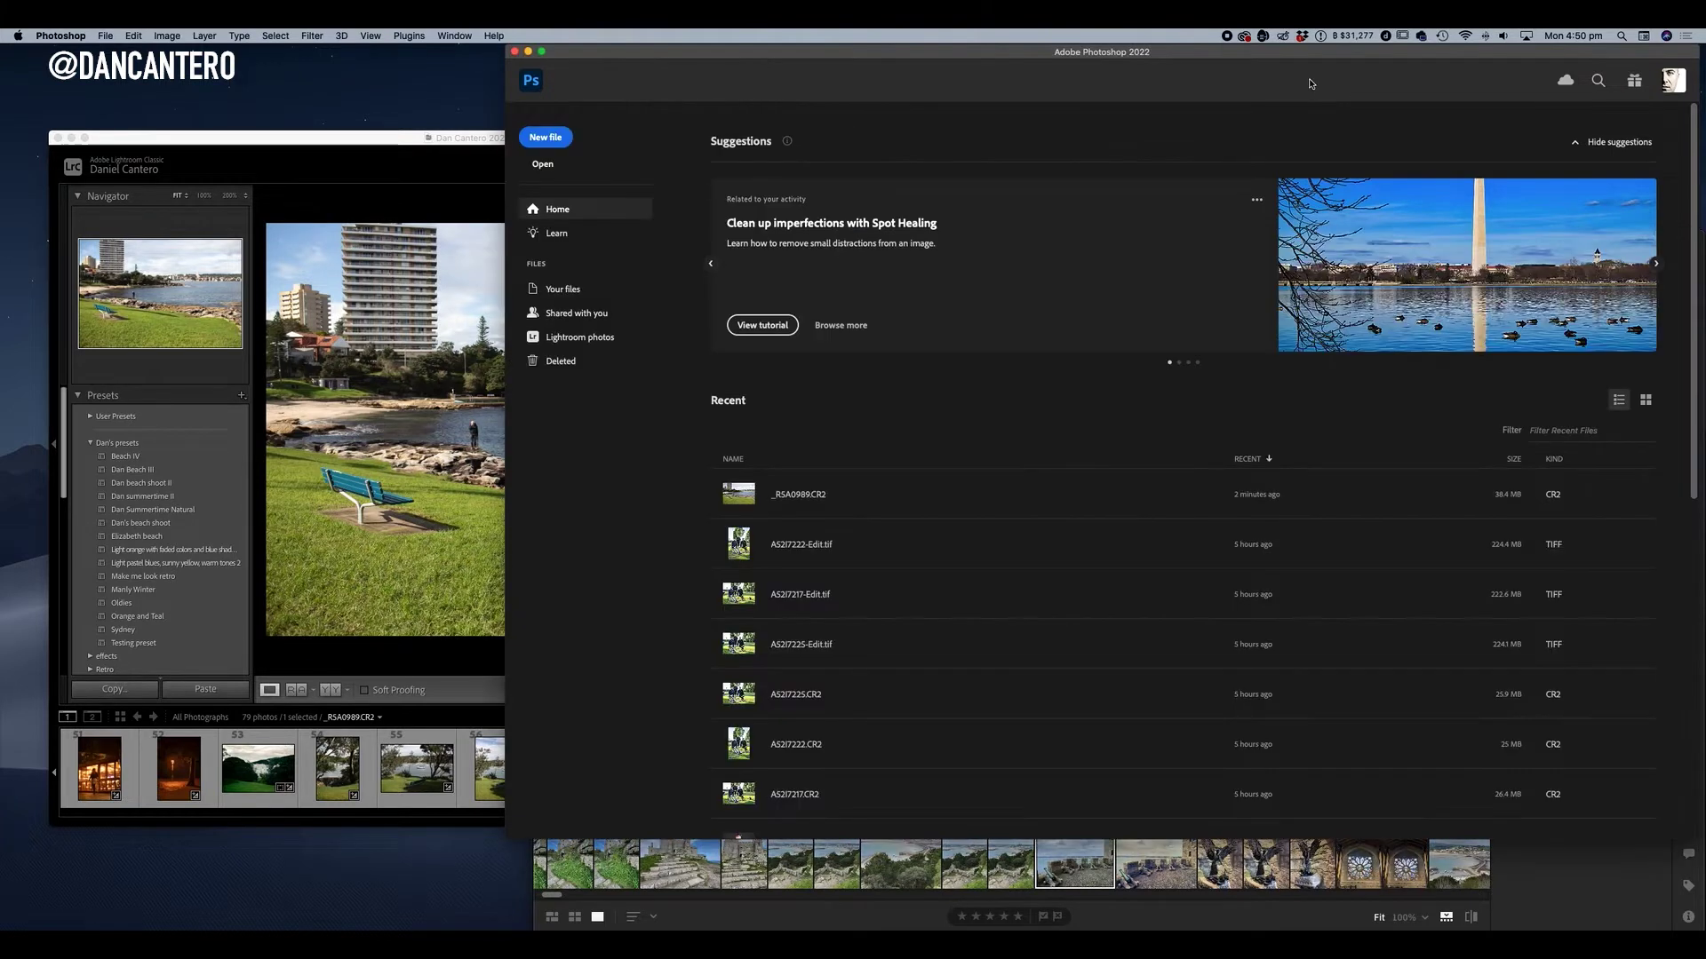
click(377, 169)
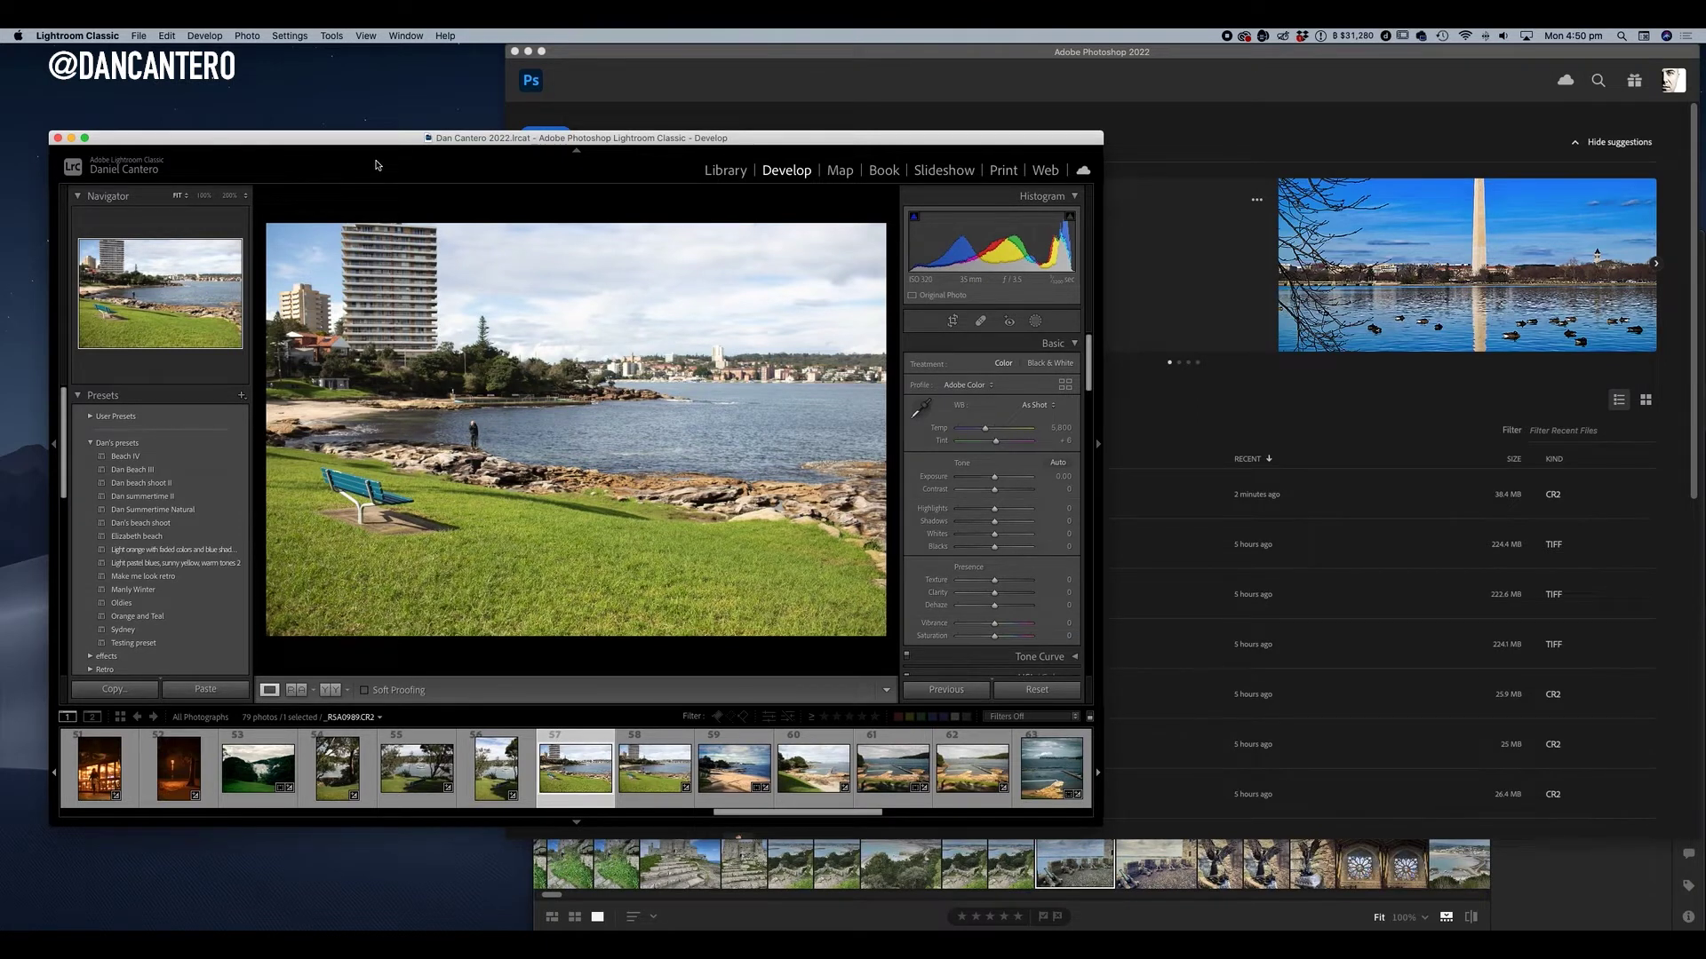
Open the seaside bench photo from Lightroom Classic in Adobe Photoshop 2022 for editing.
drag(380, 143, 447, 144)
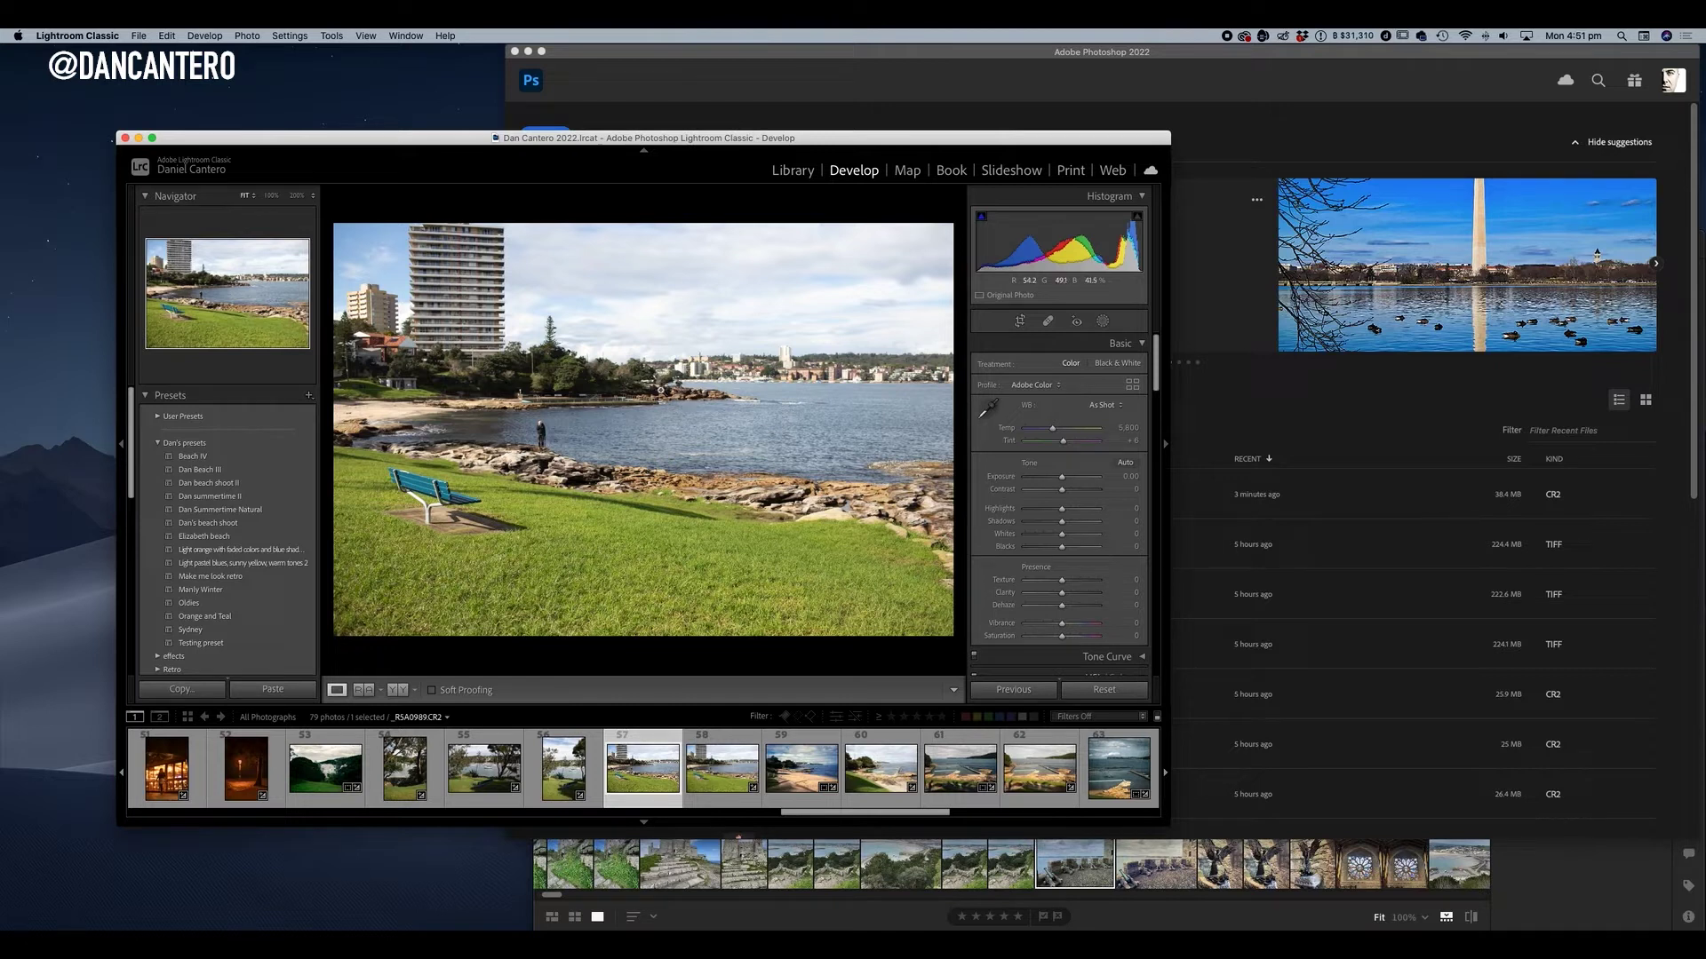
right_click(636, 388)
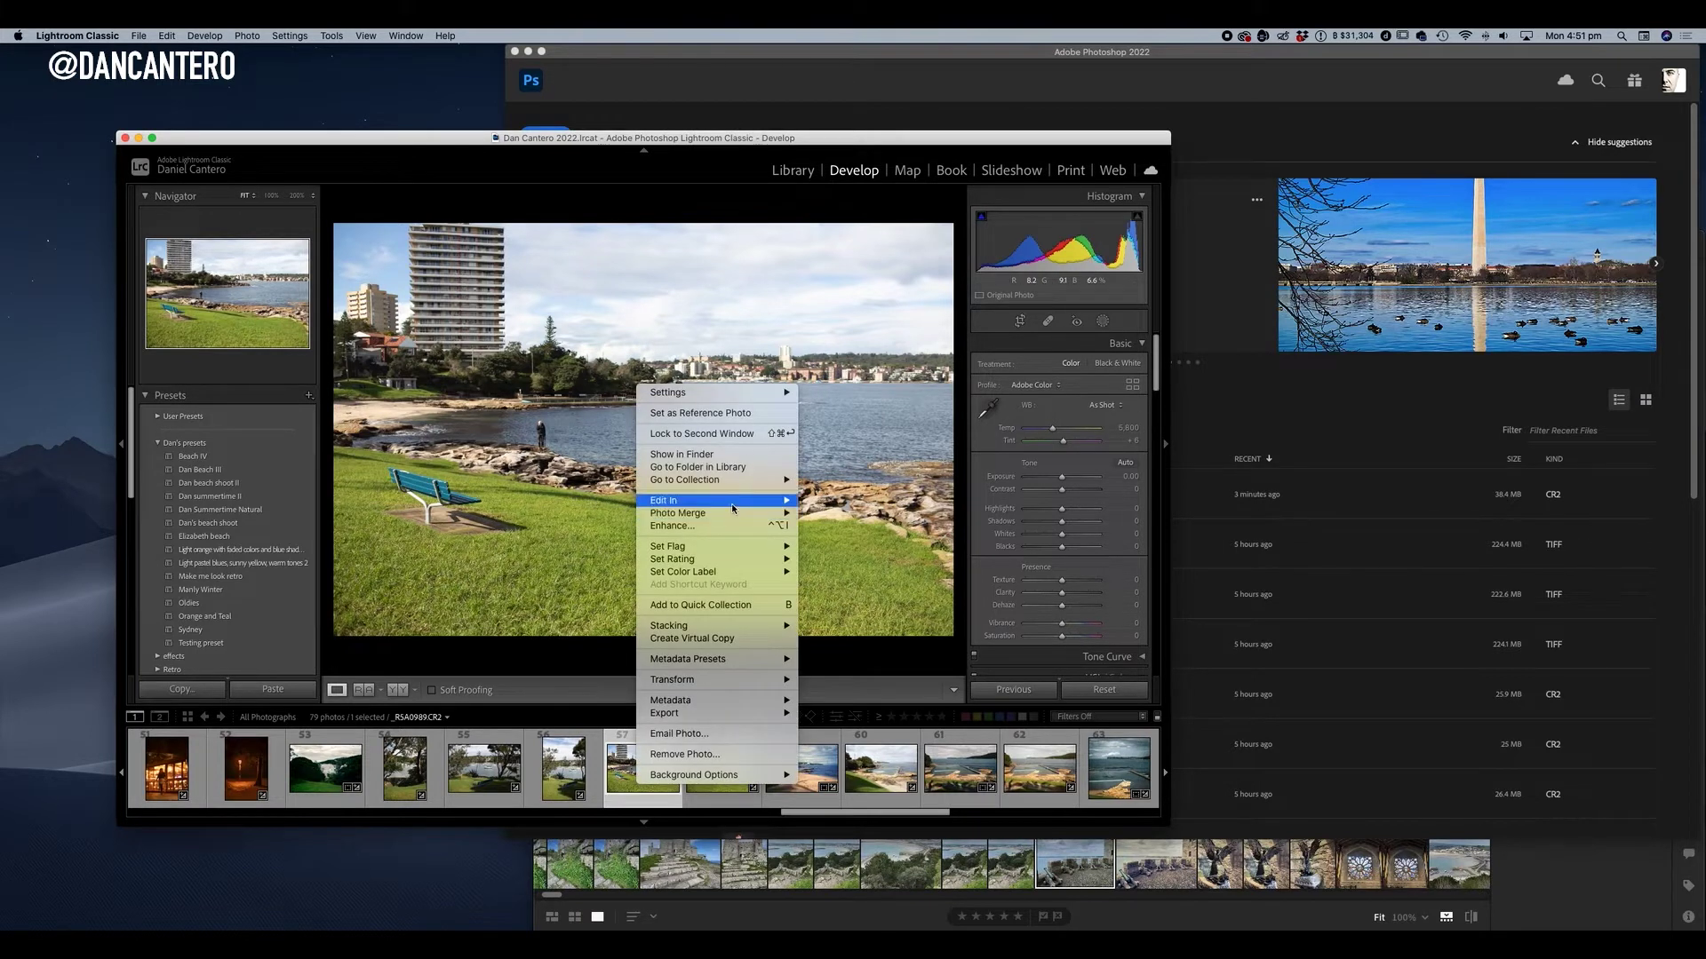
mouse_move(710, 500)
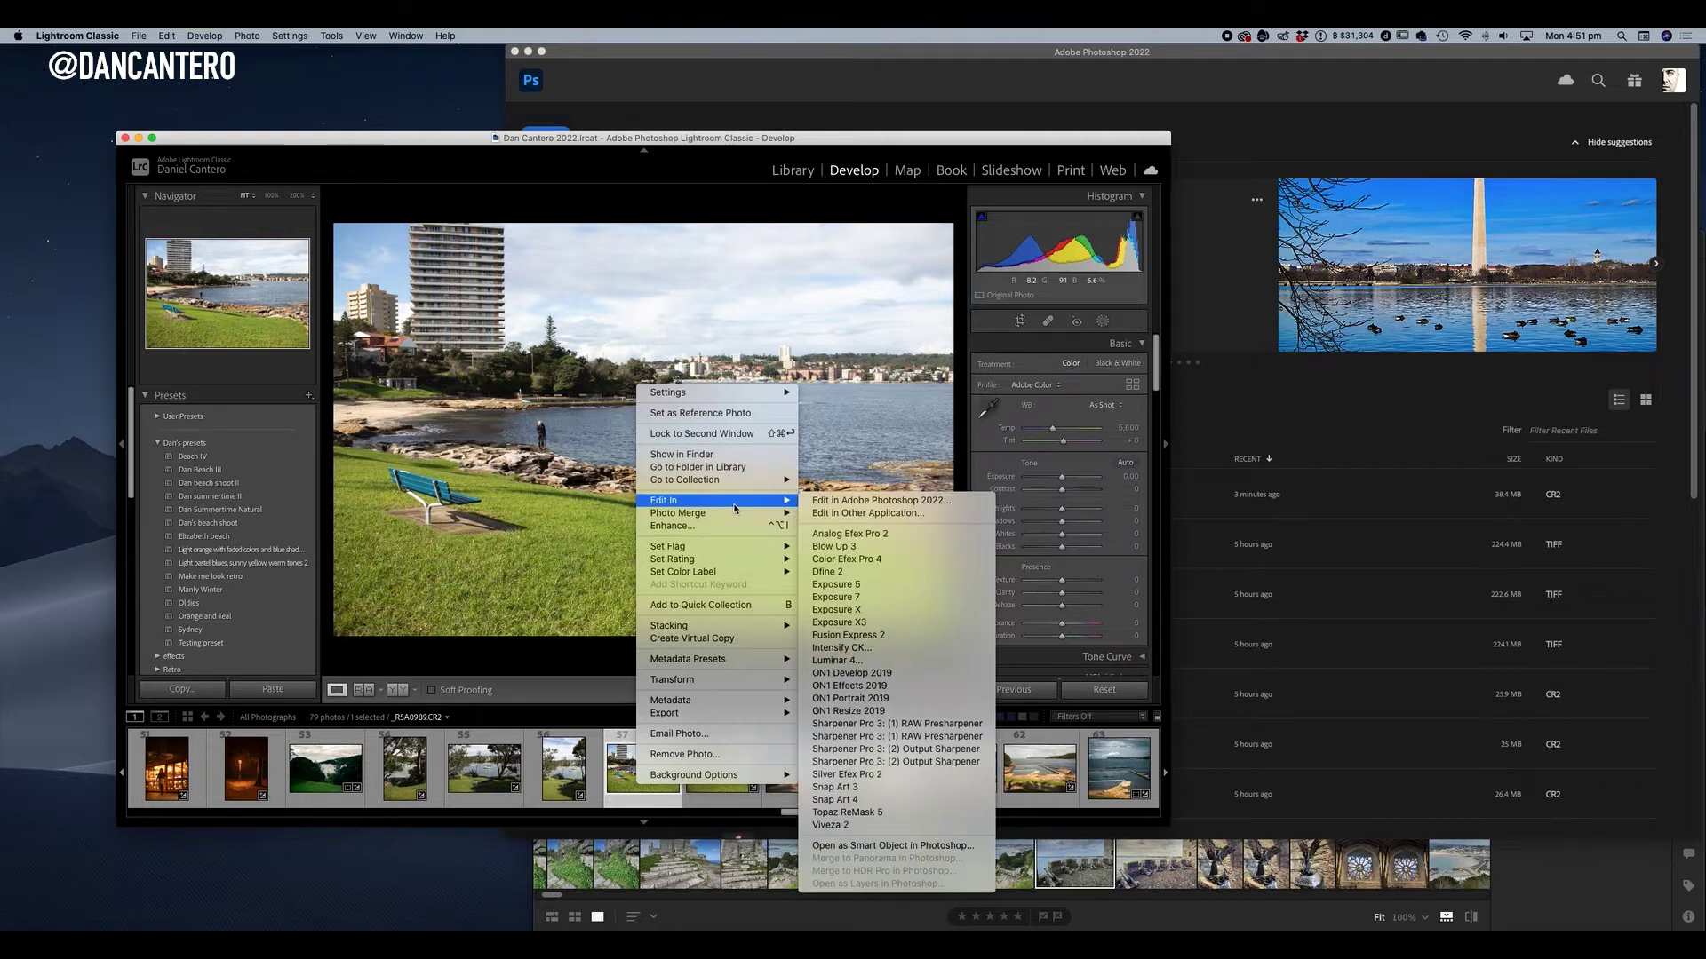
click(842, 503)
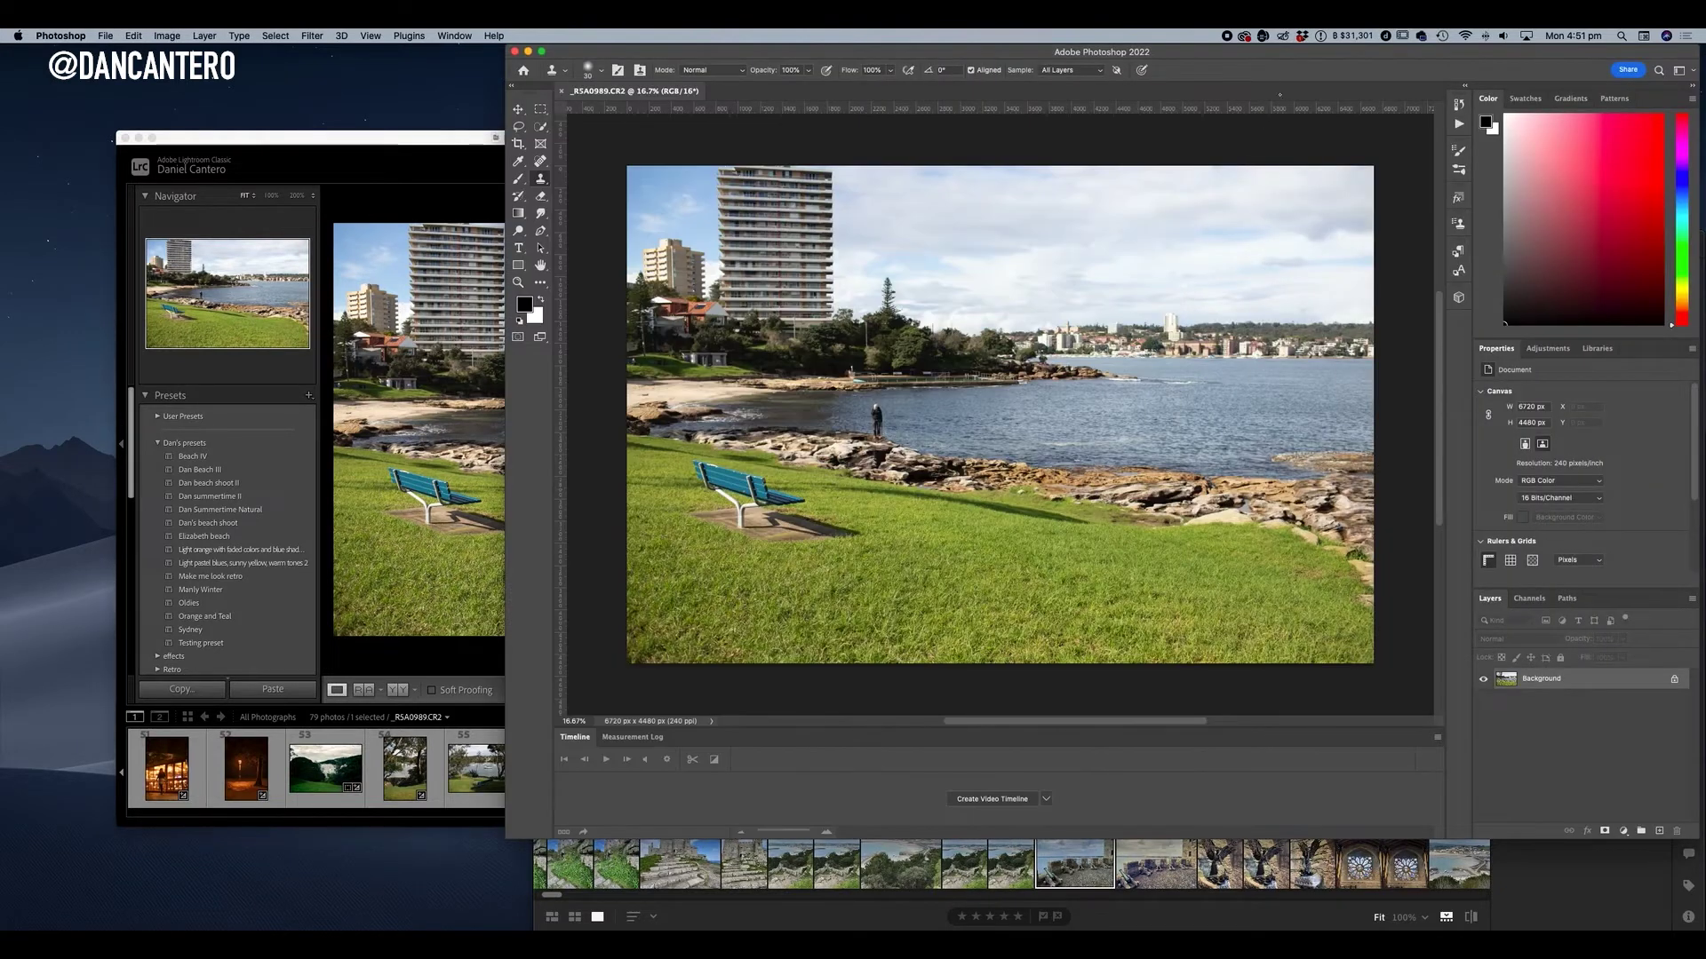
mouse_move(1257, 55)
mouse_down()
mouse_move(1086, 53)
mouse_move(1248, 35)
mouse_up()
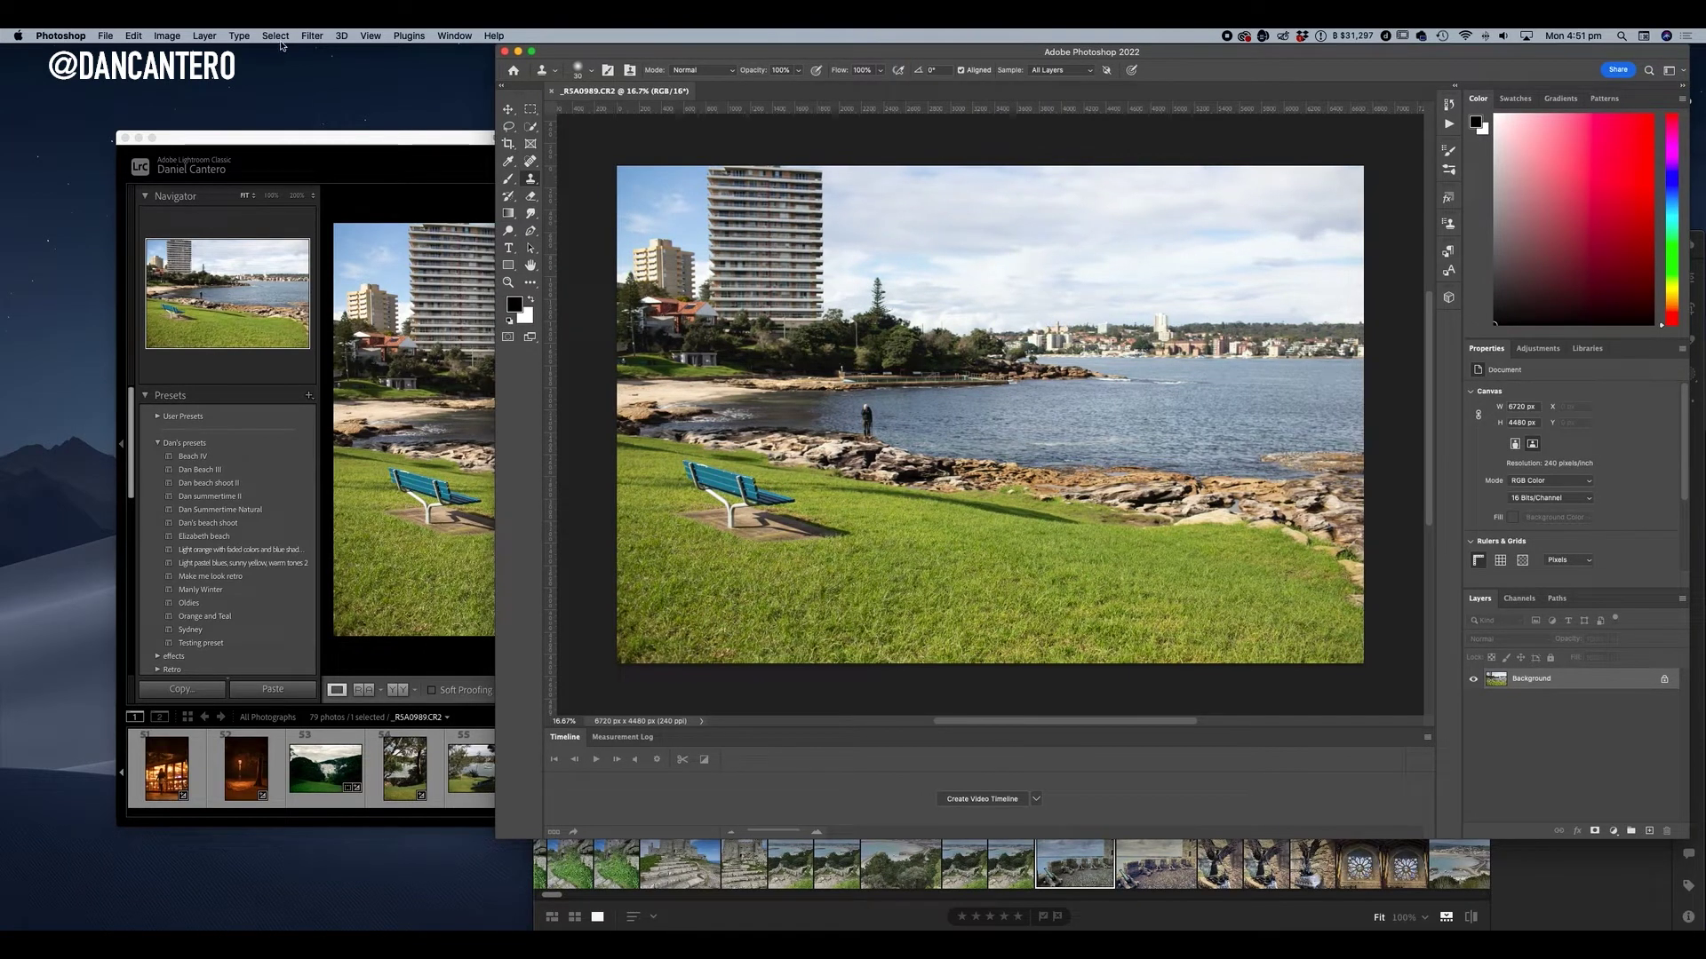
Open the photo in the Camera Raw filter and reposition the filter window over the workspace.
click(310, 35)
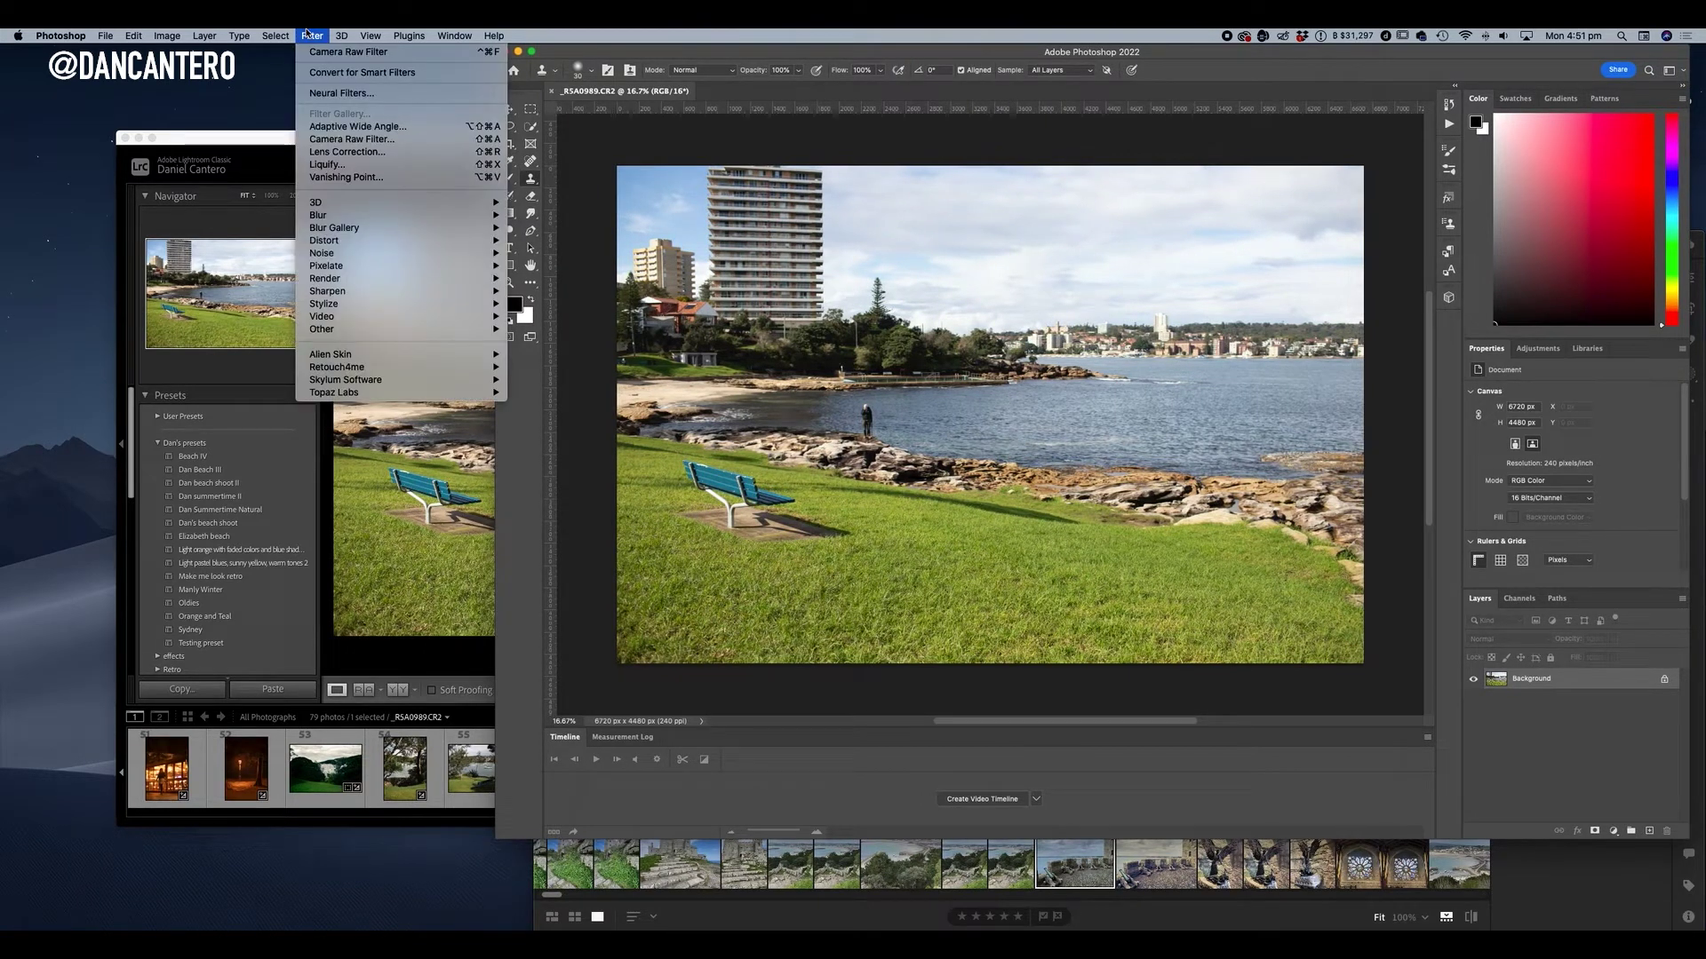
click(338, 141)
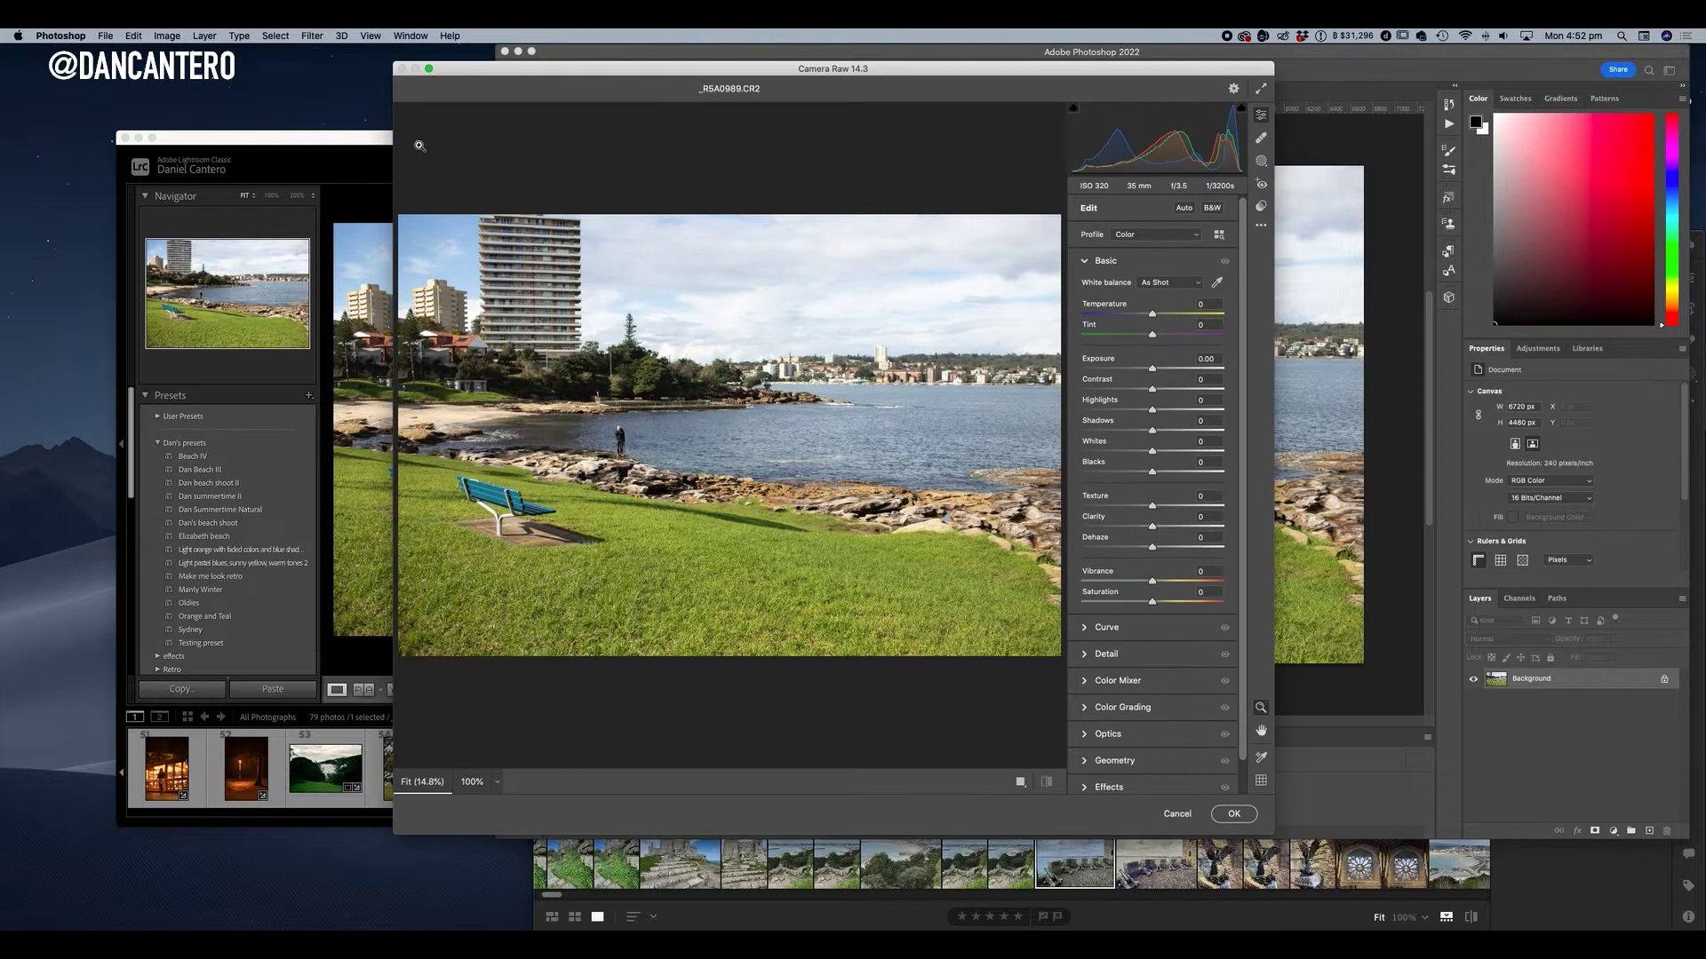
drag(659, 73, 737, 61)
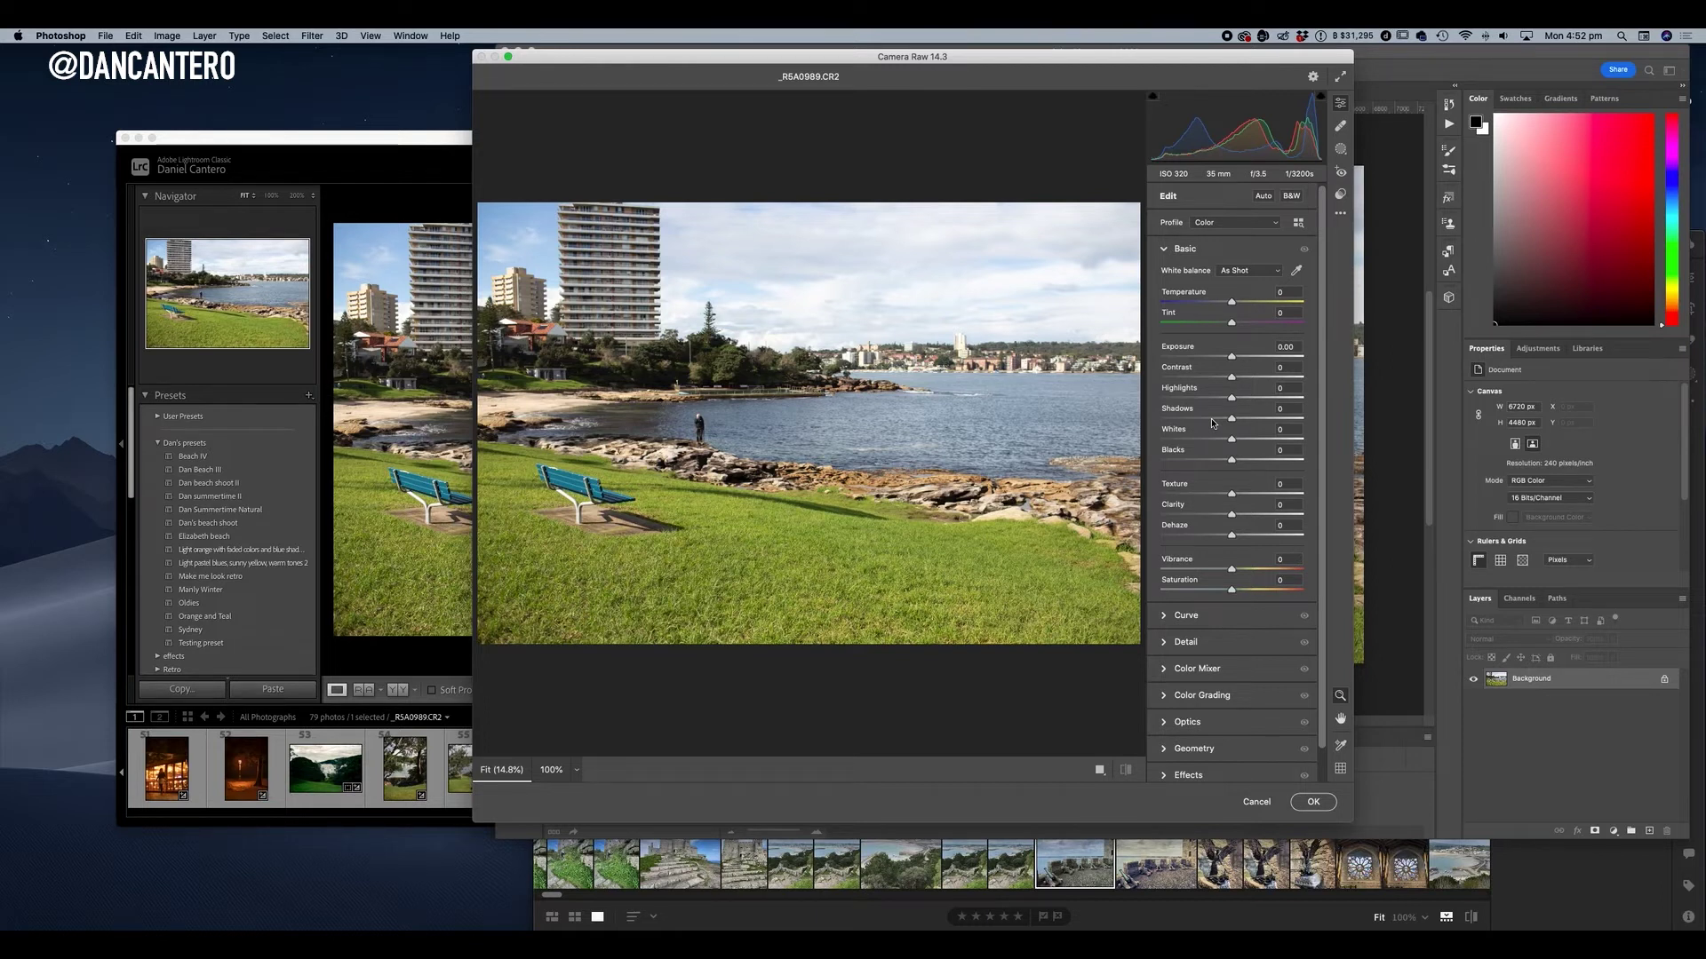
Show the presets in Camera Raw and collapse the custom group that contains Orange and Teal.
scroll(1327, 201, down, 1)
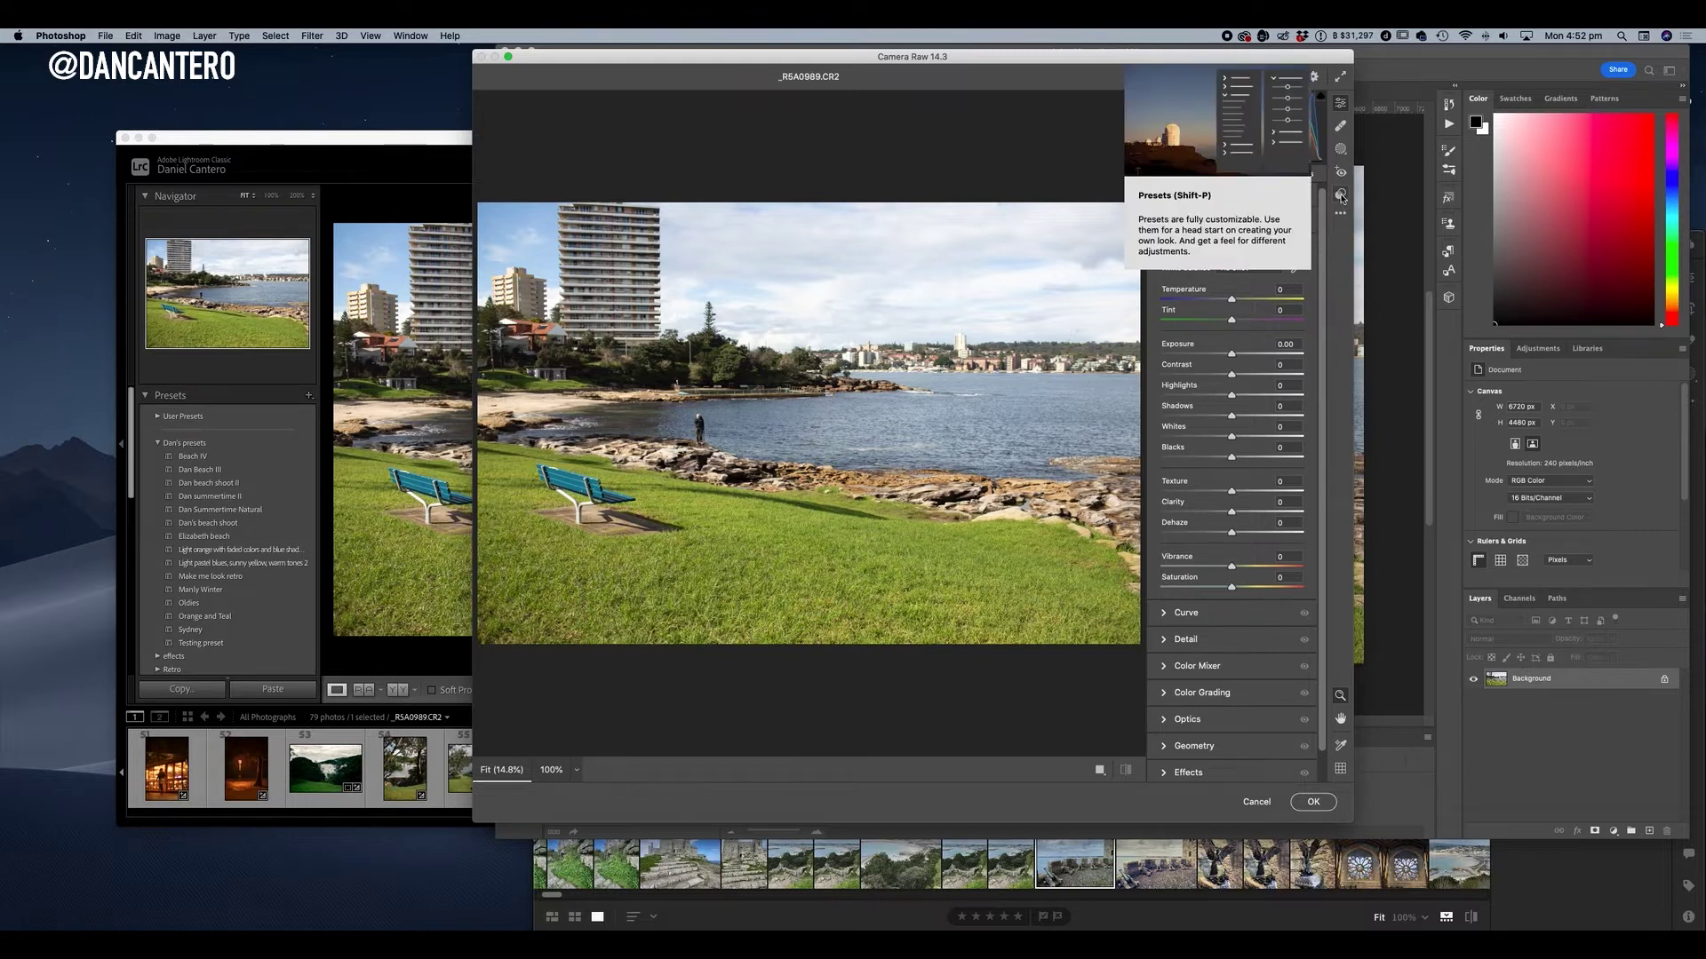
click(1341, 196)
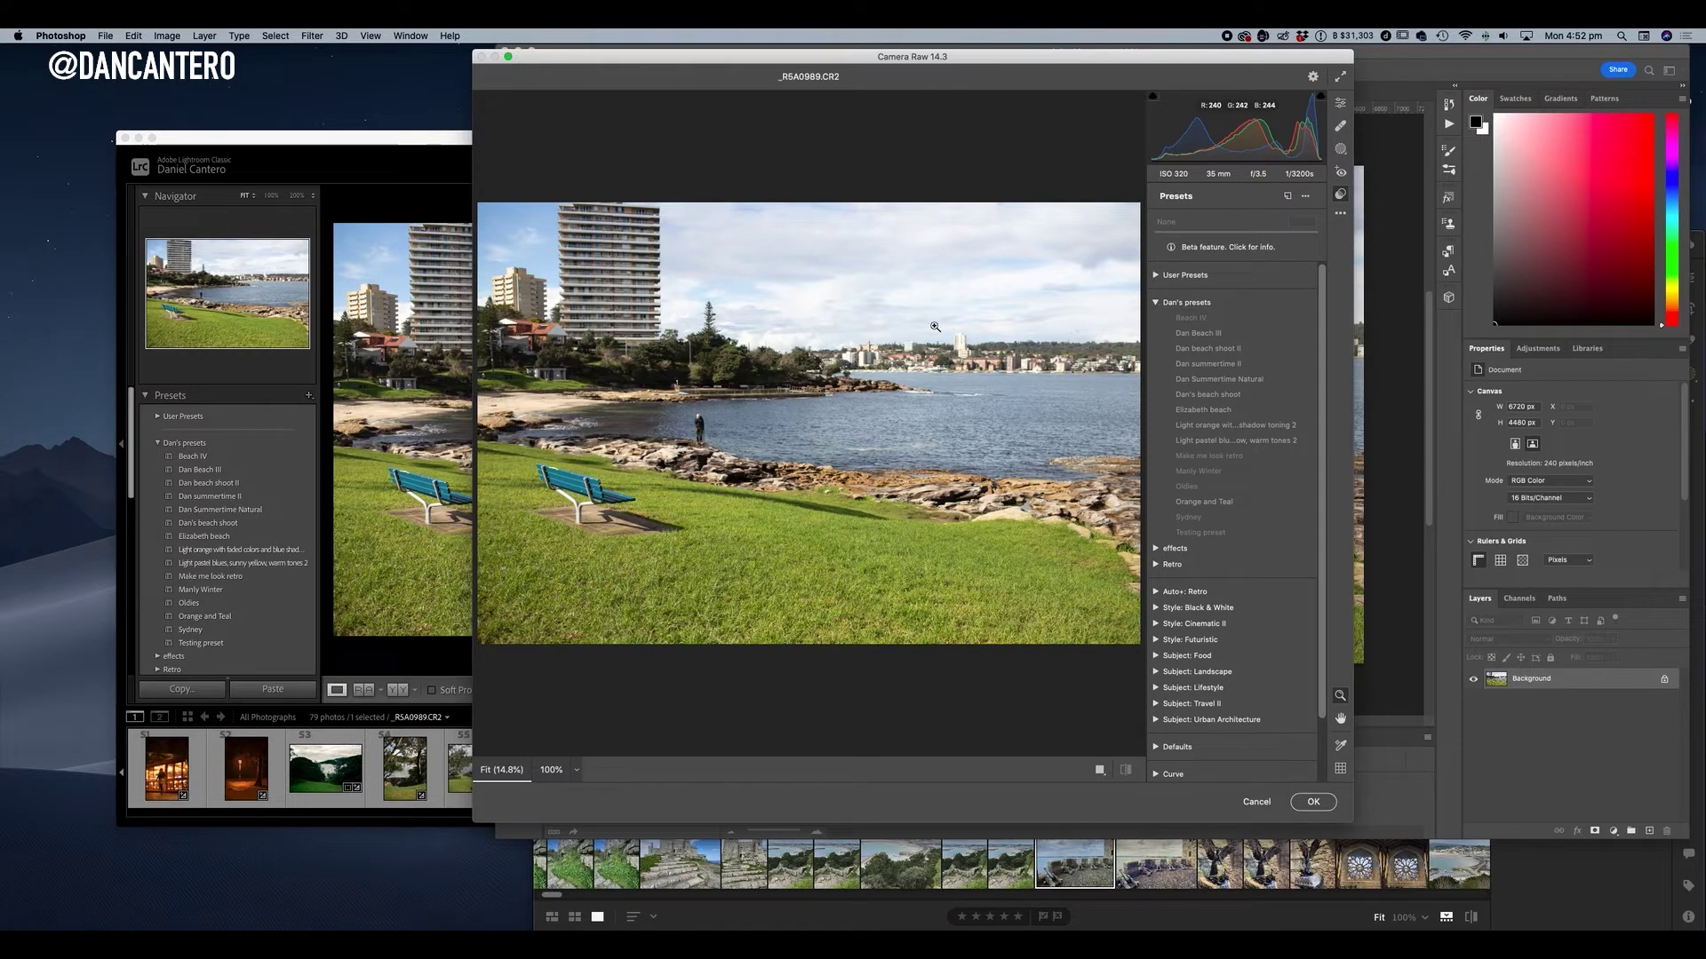
click(1156, 303)
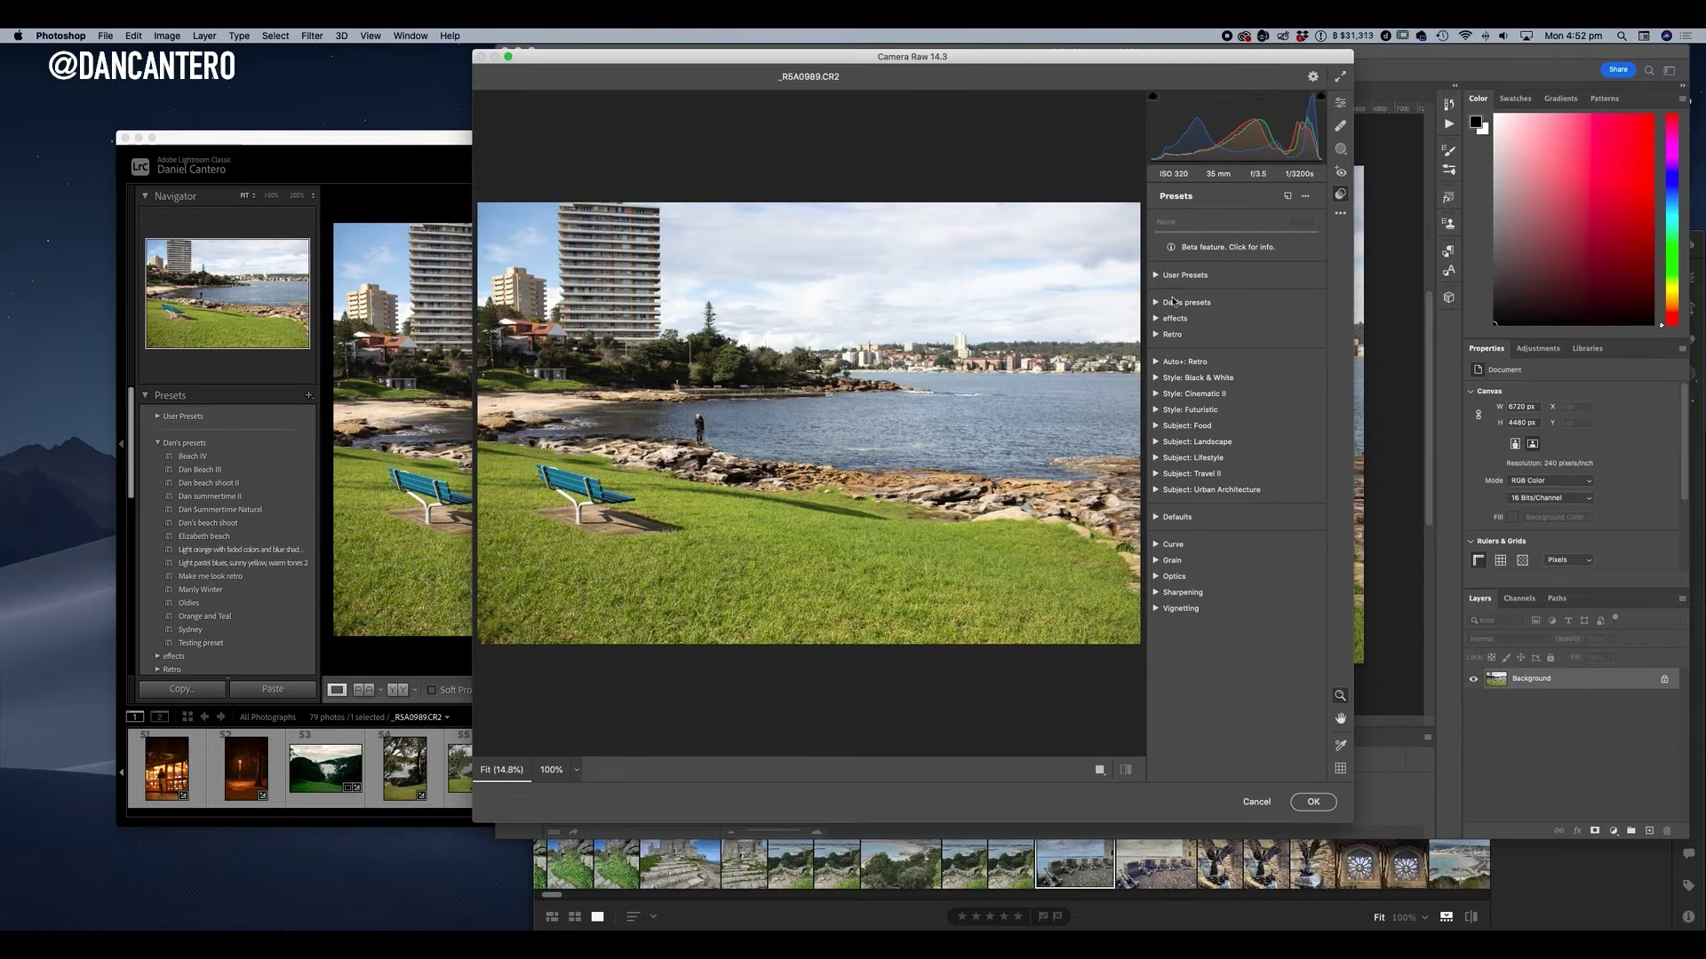
Collapse the matching custom preset group in Lightroom Classic to compare both preset lists, and return to Camera Raw.
click(392, 158)
click(166, 435)
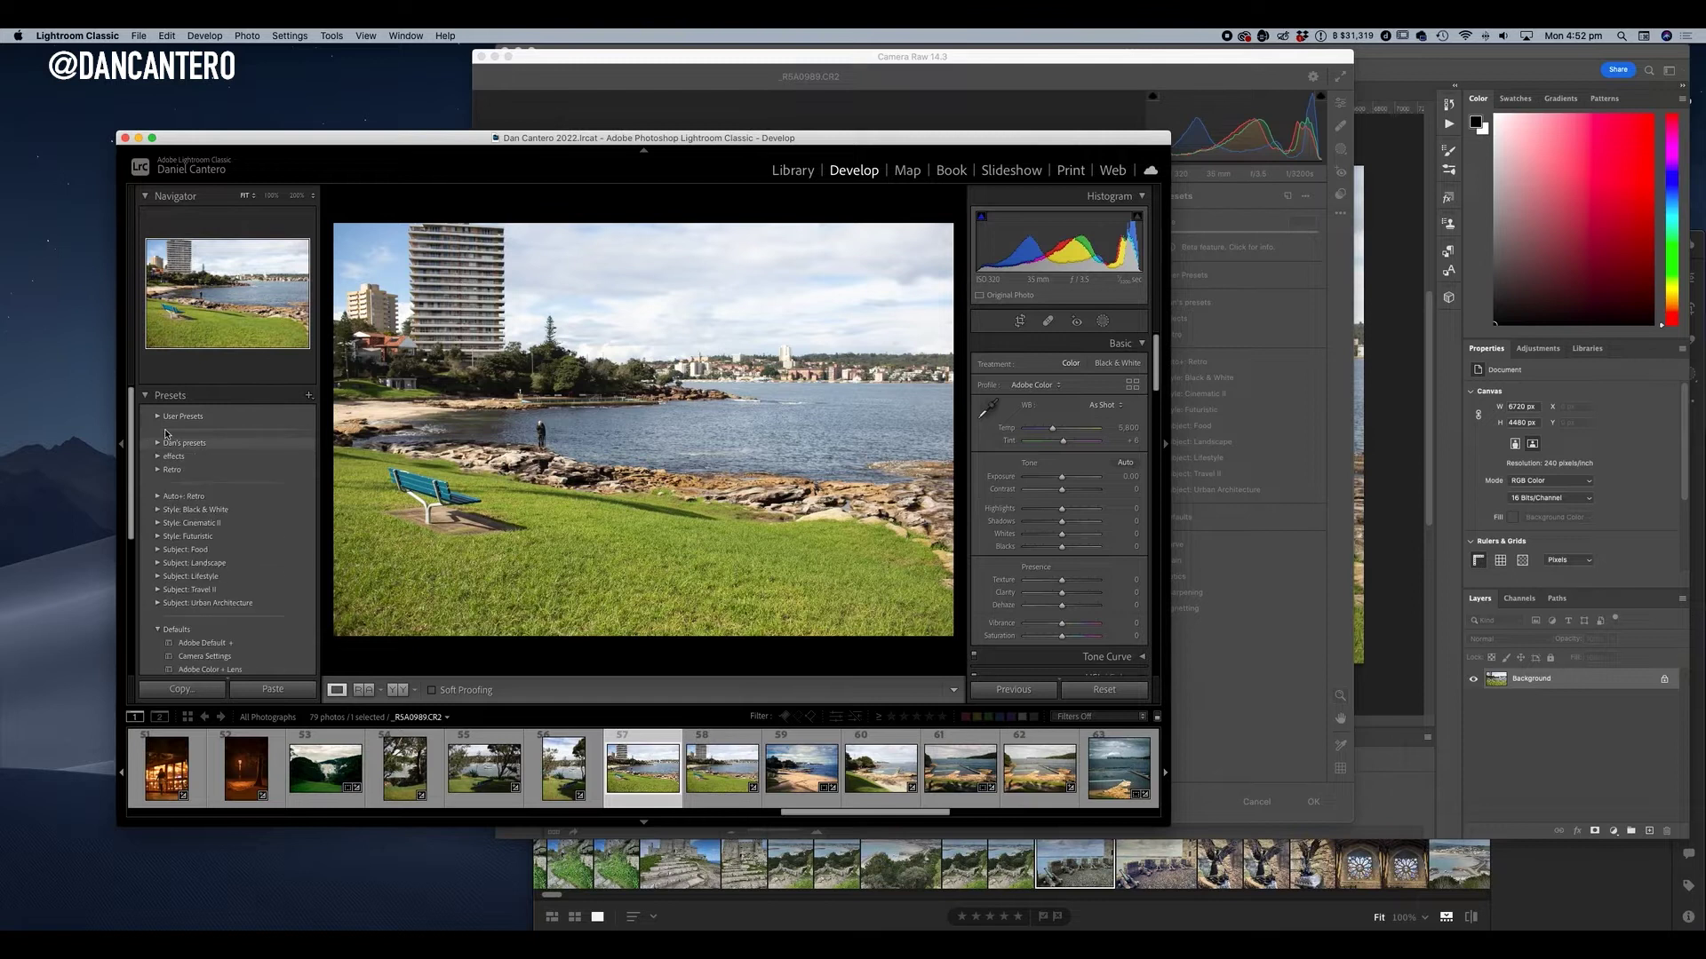
drag(837, 143, 793, 112)
click(1199, 71)
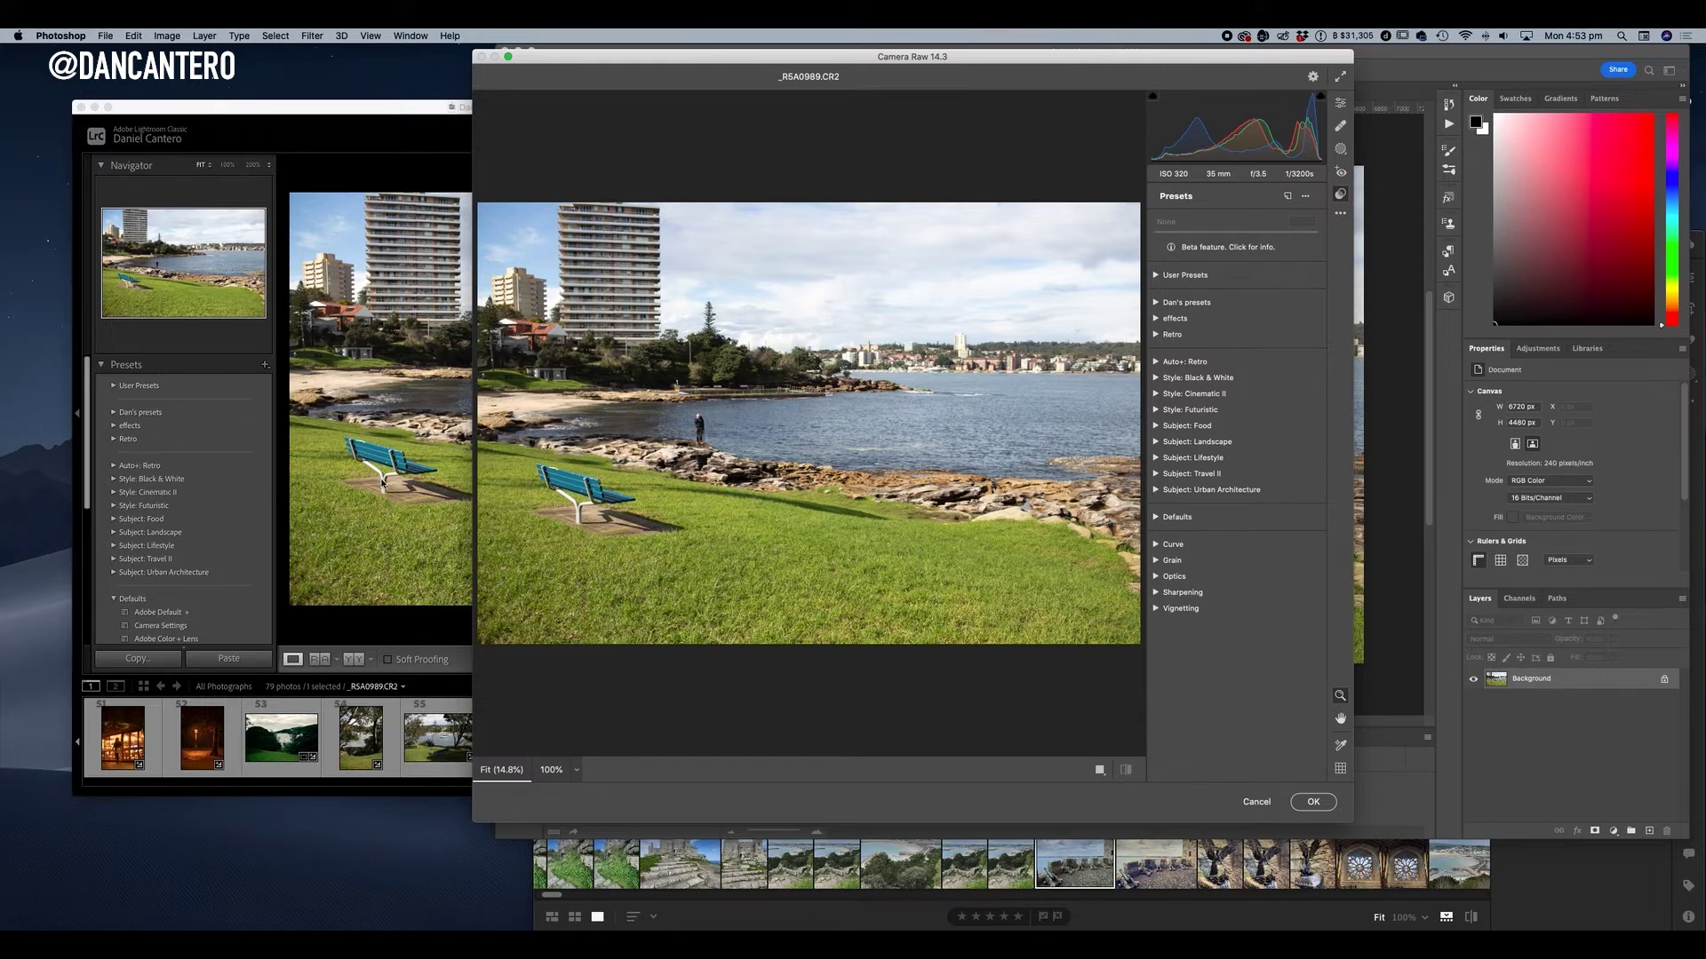
Hide the partially compatible presets in Camera Raw, and show them again.
right_click(1258, 311)
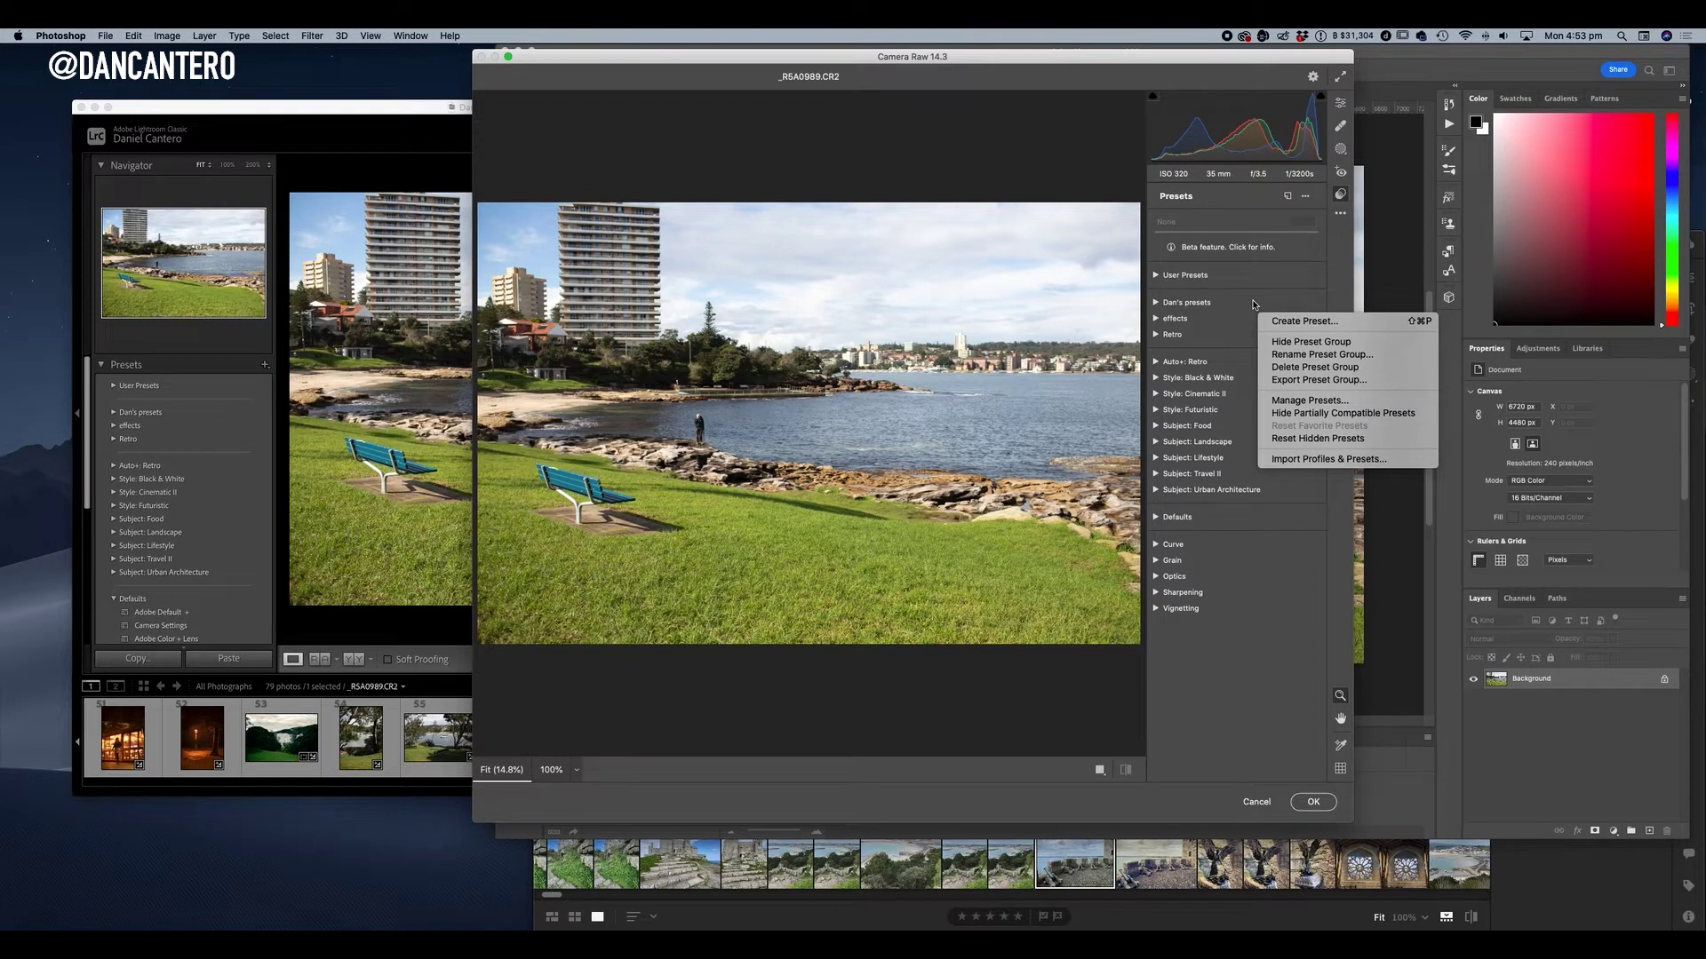
click(1332, 414)
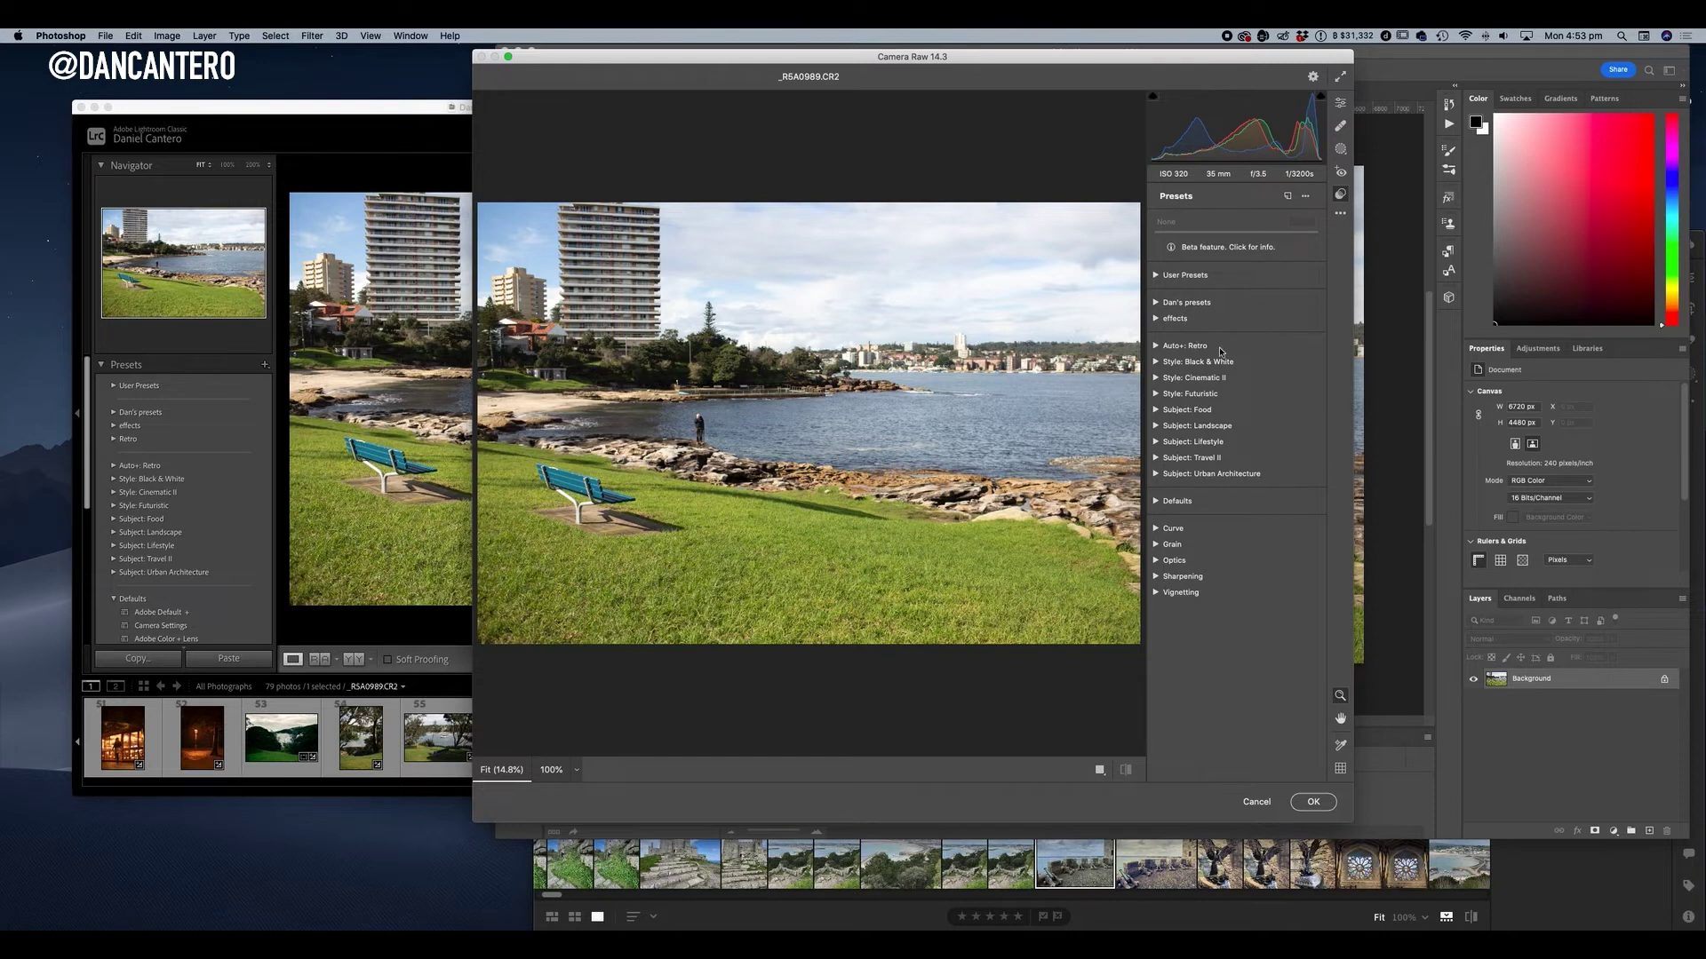
right_click(1254, 313)
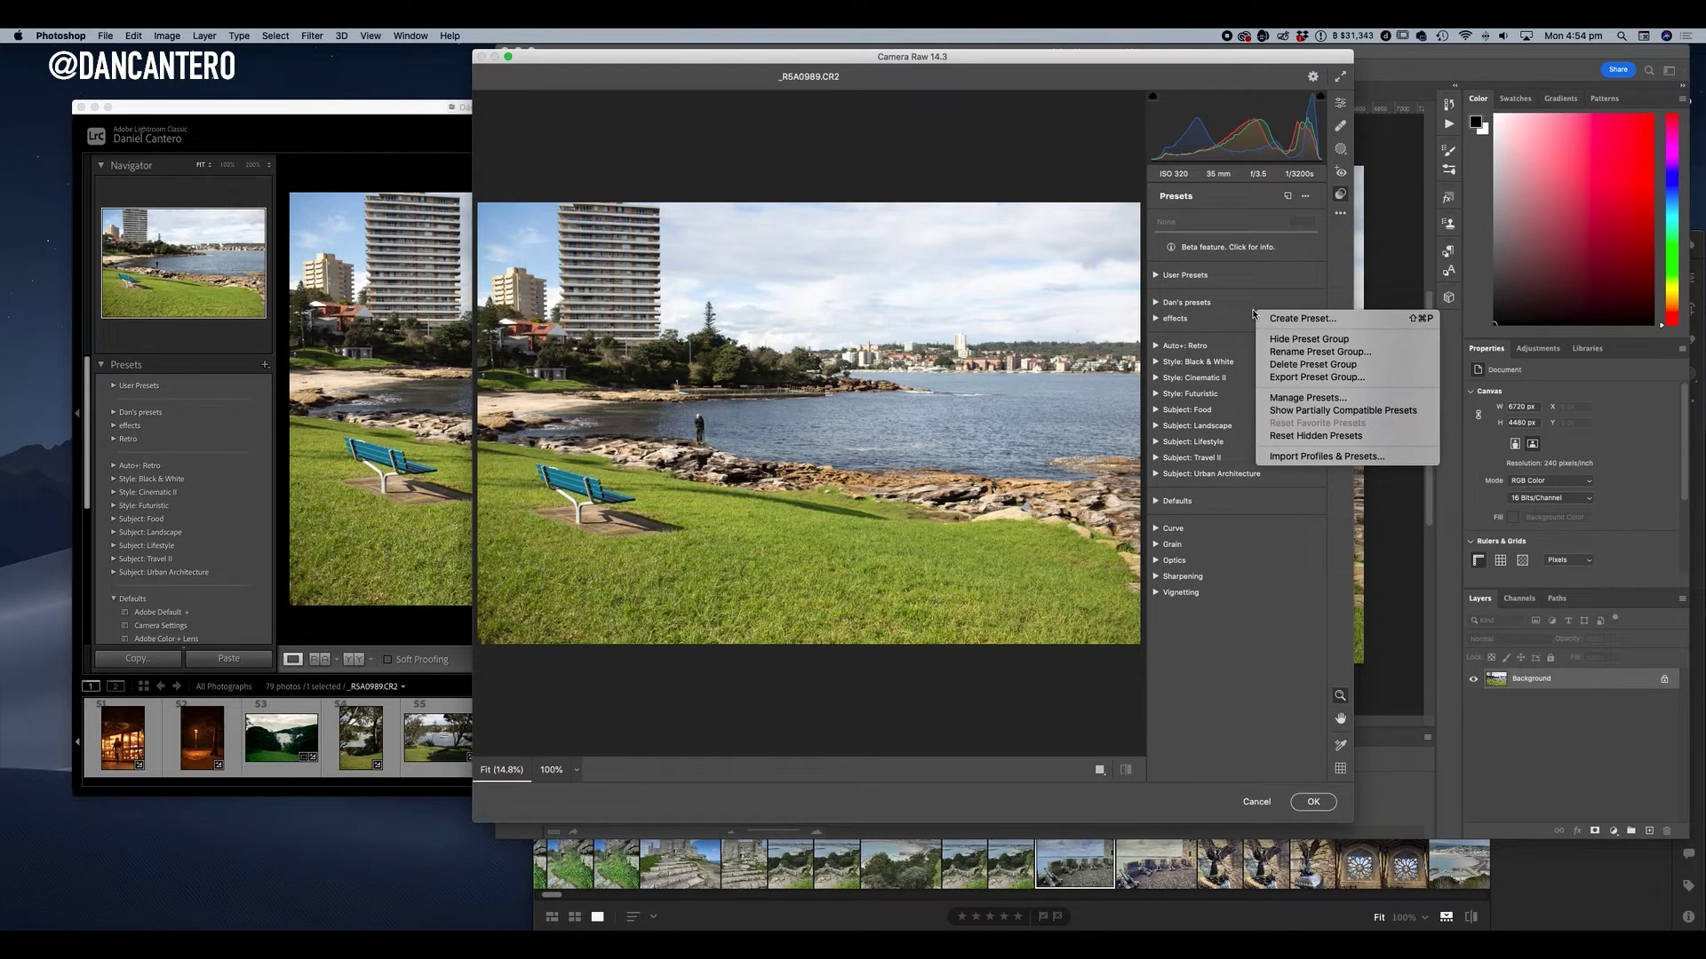
click(1285, 411)
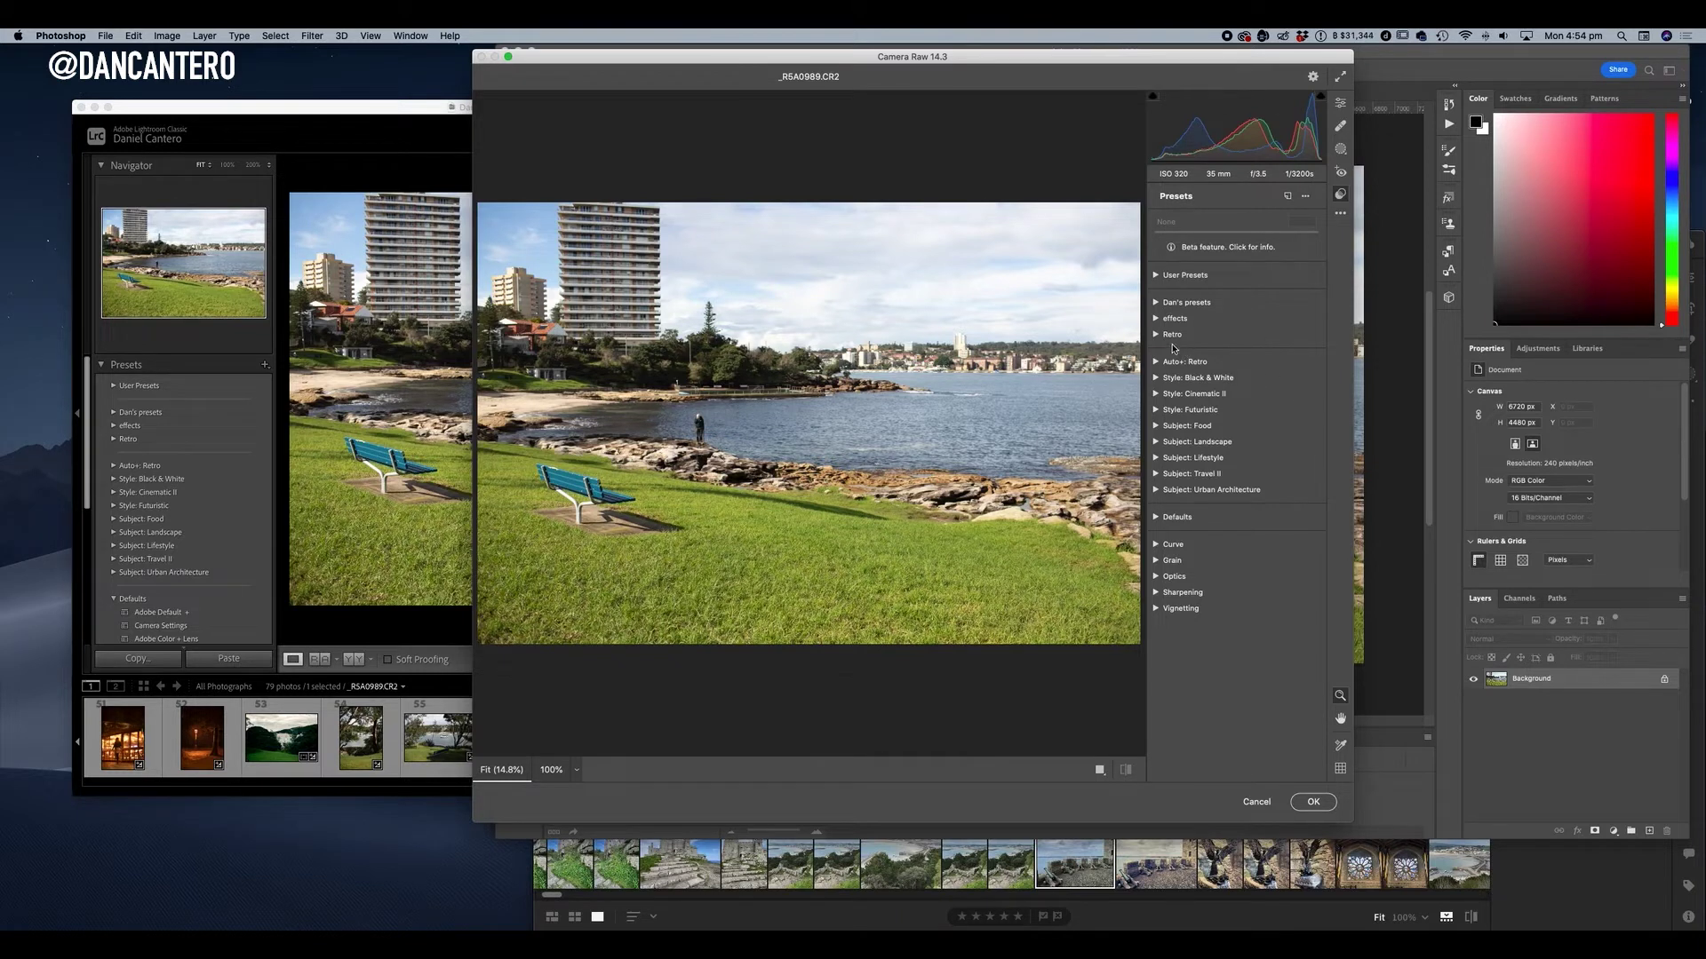
Expand the custom preset group and apply the Orange and Teal preset to the photo.
click(1156, 303)
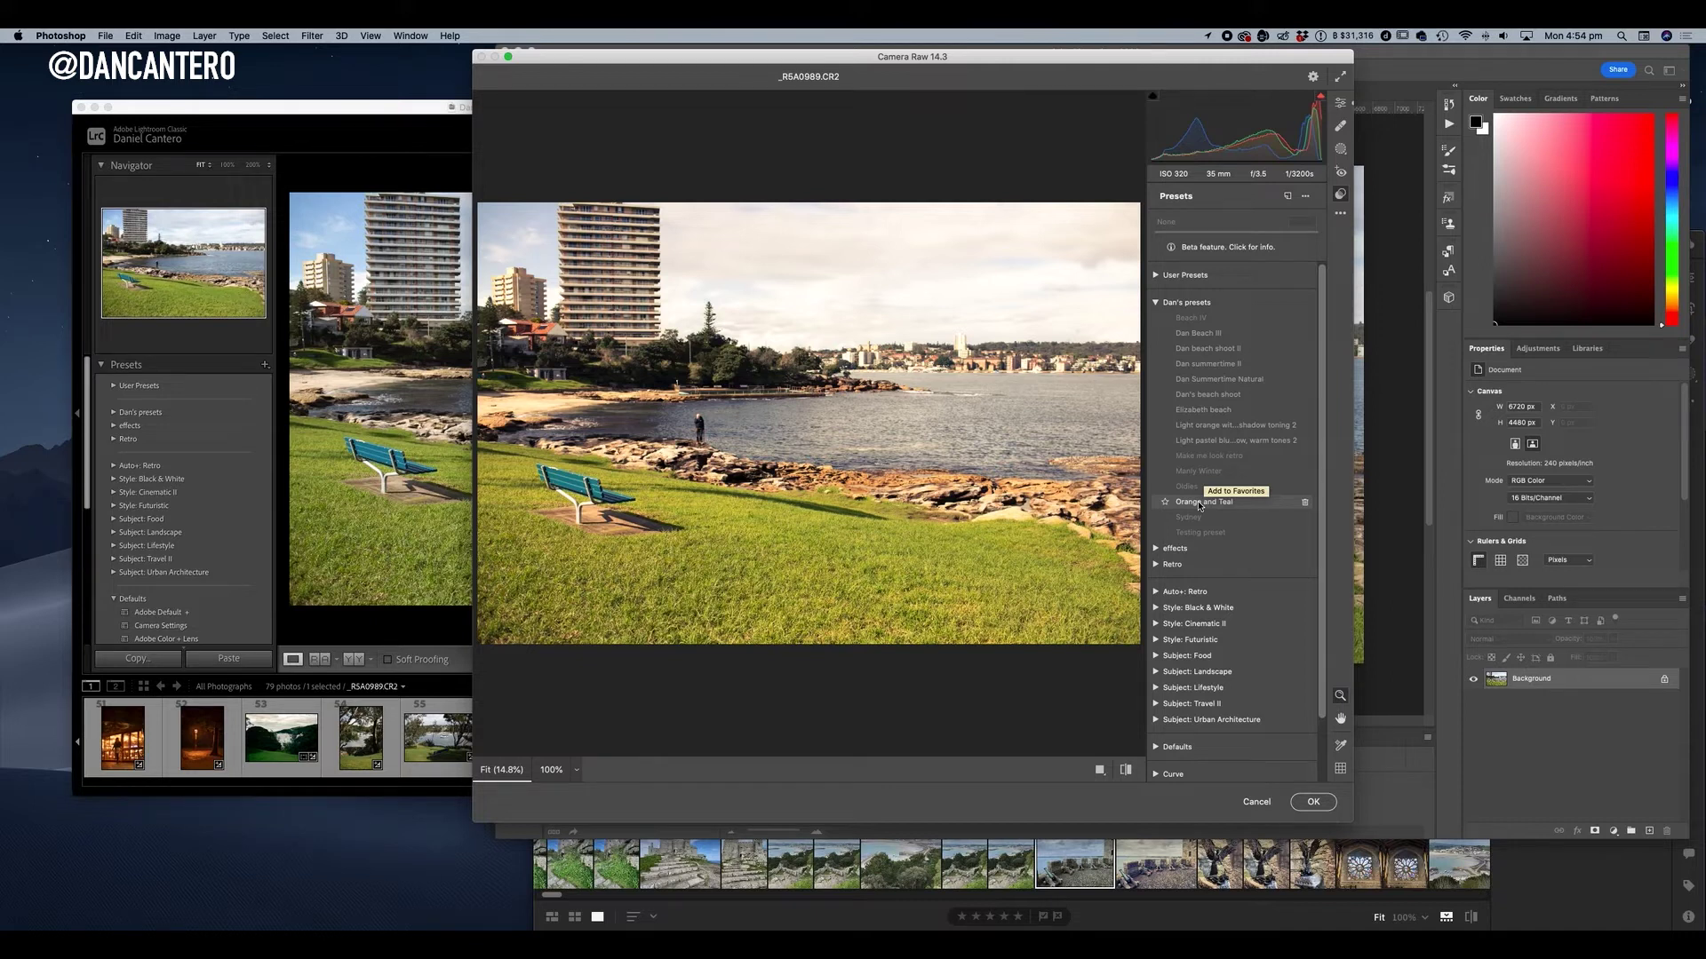
click(1200, 505)
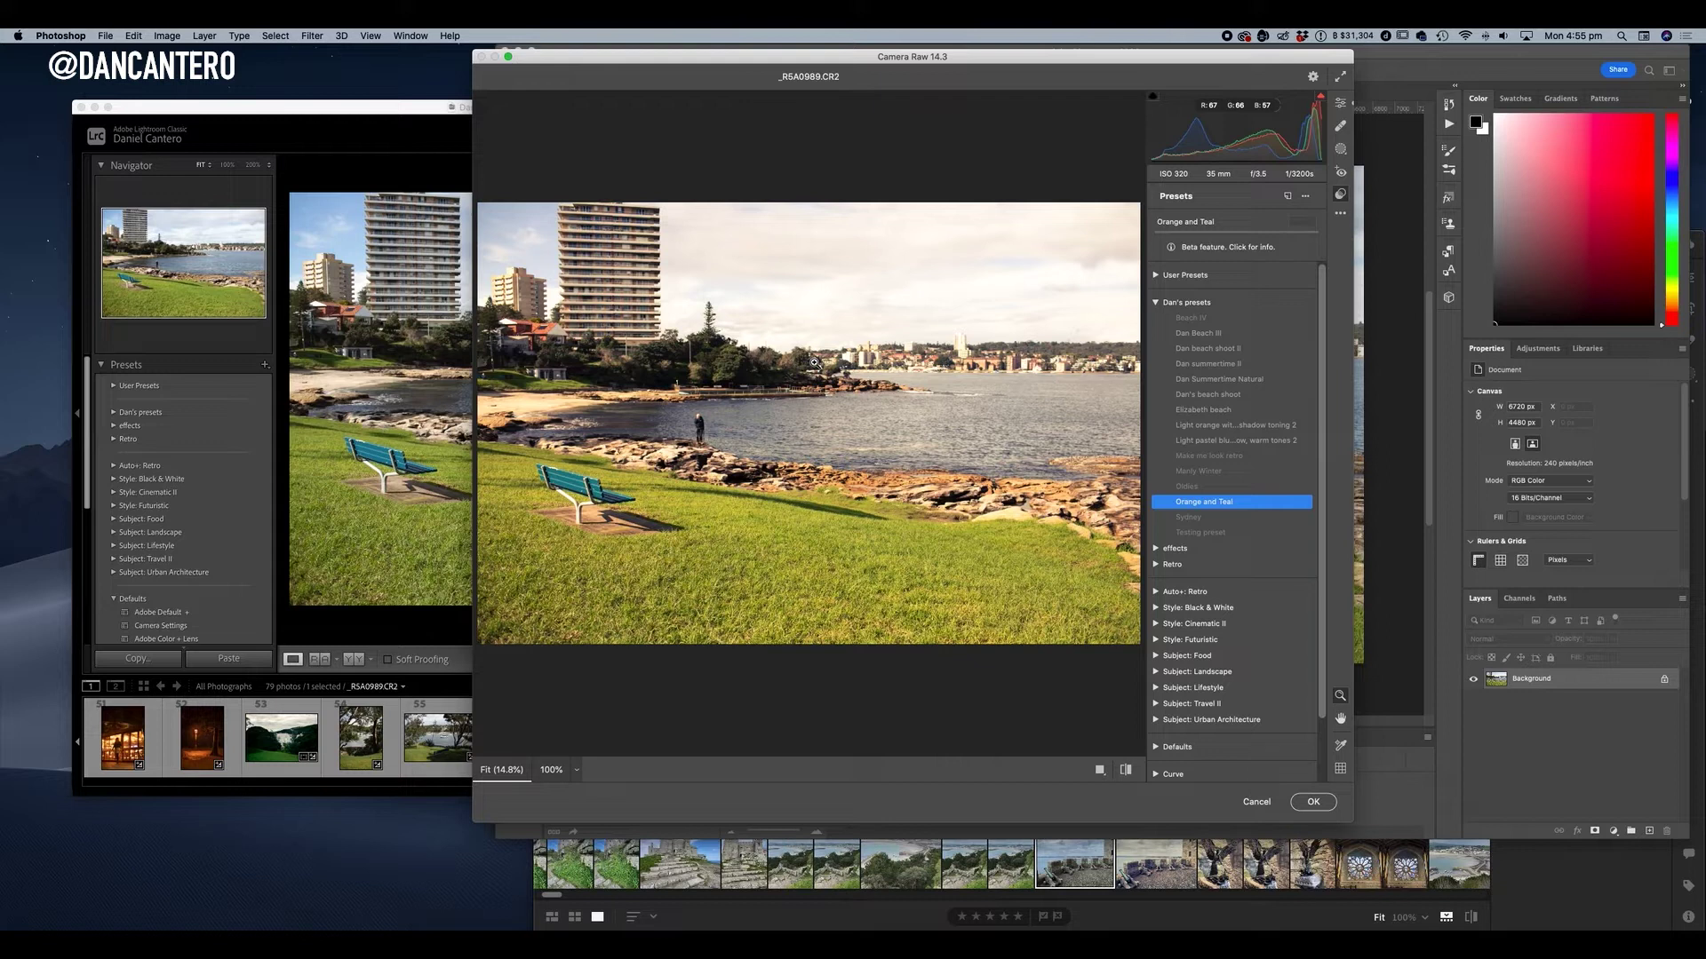
Start creating a profile from the current Camera Raw settings and name it "Orange and teal".
key(alt)
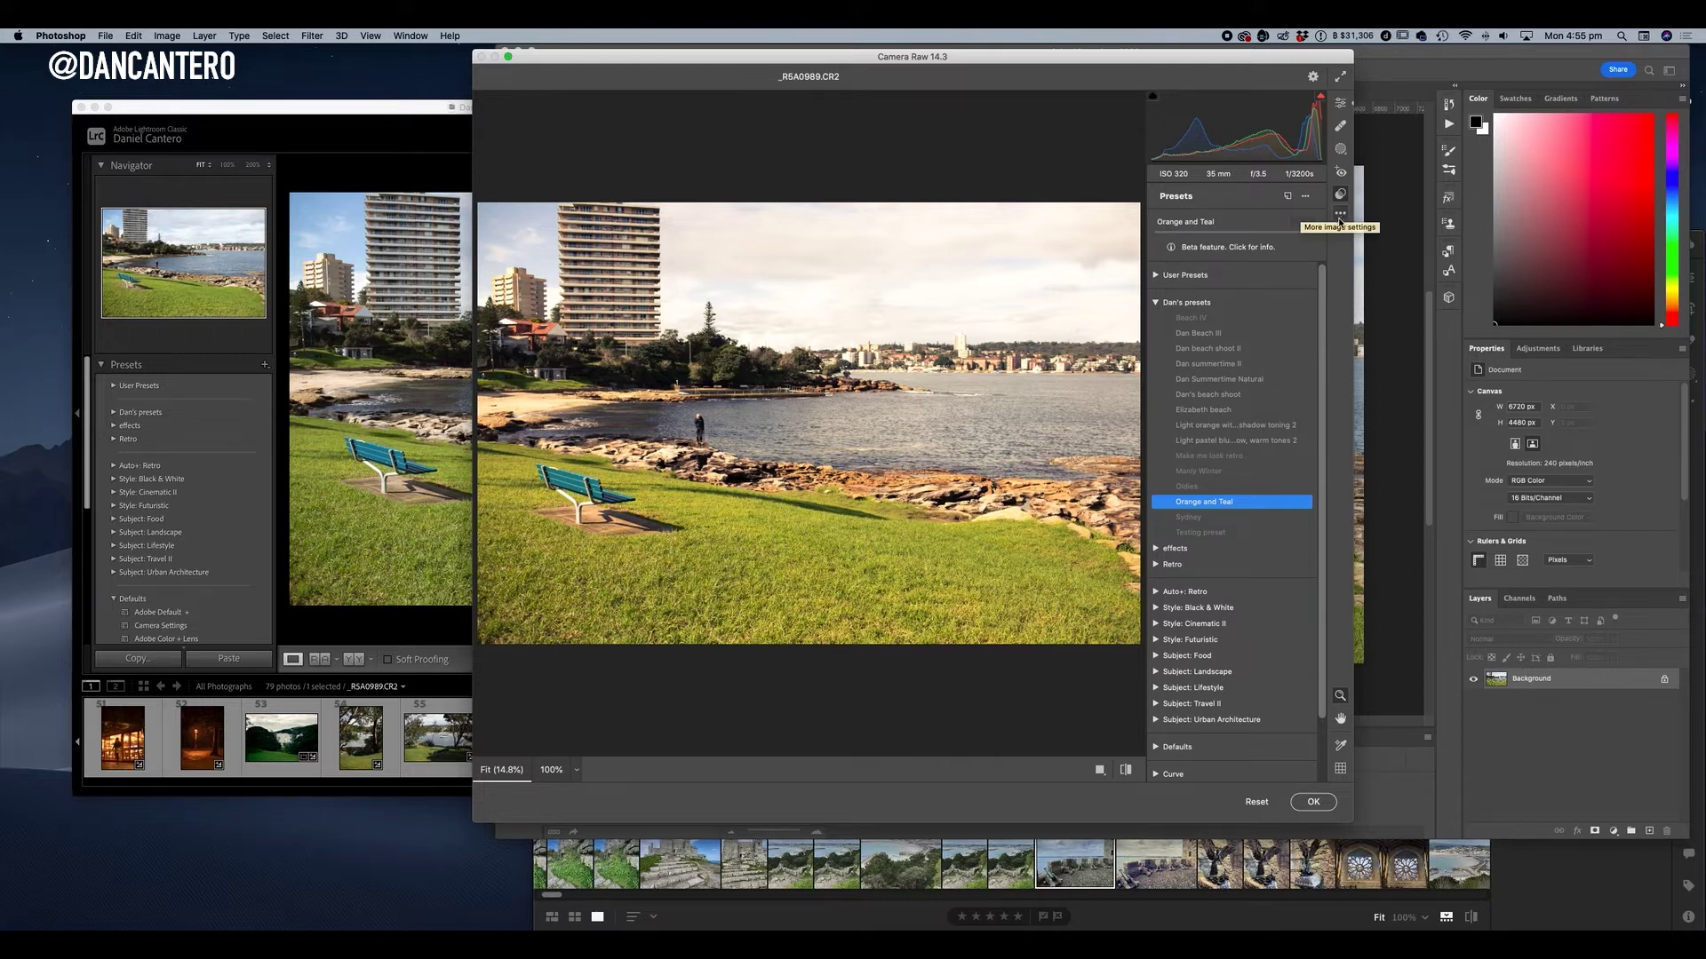
click(1341, 216)
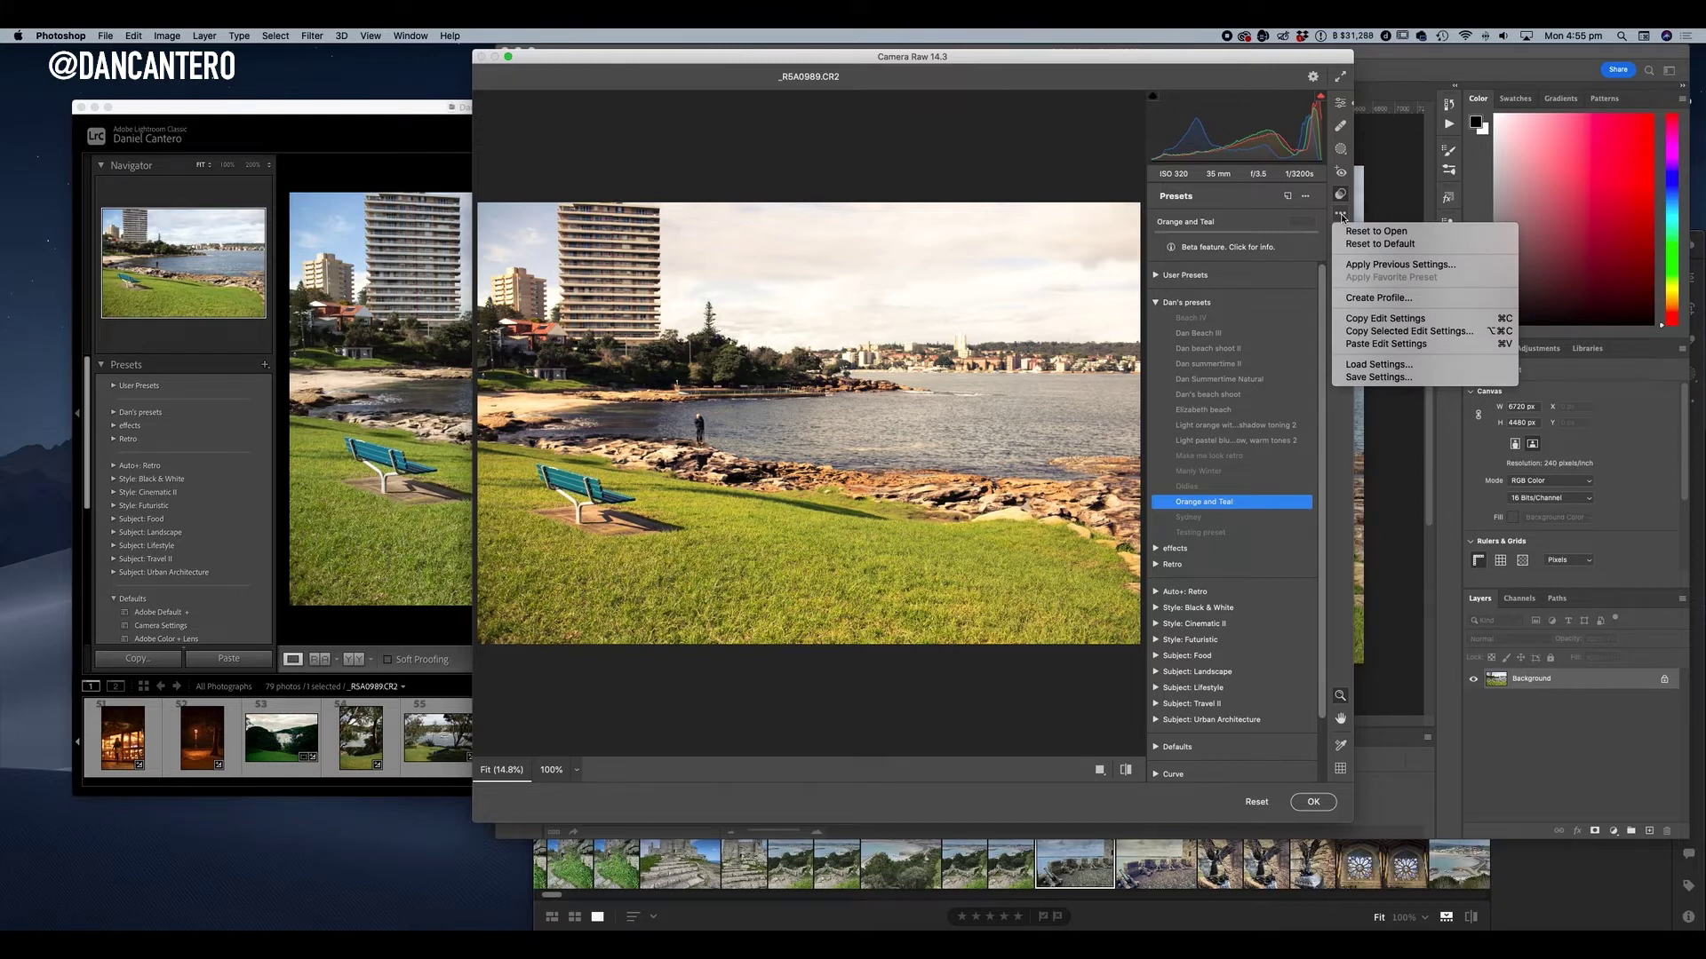
click(1379, 299)
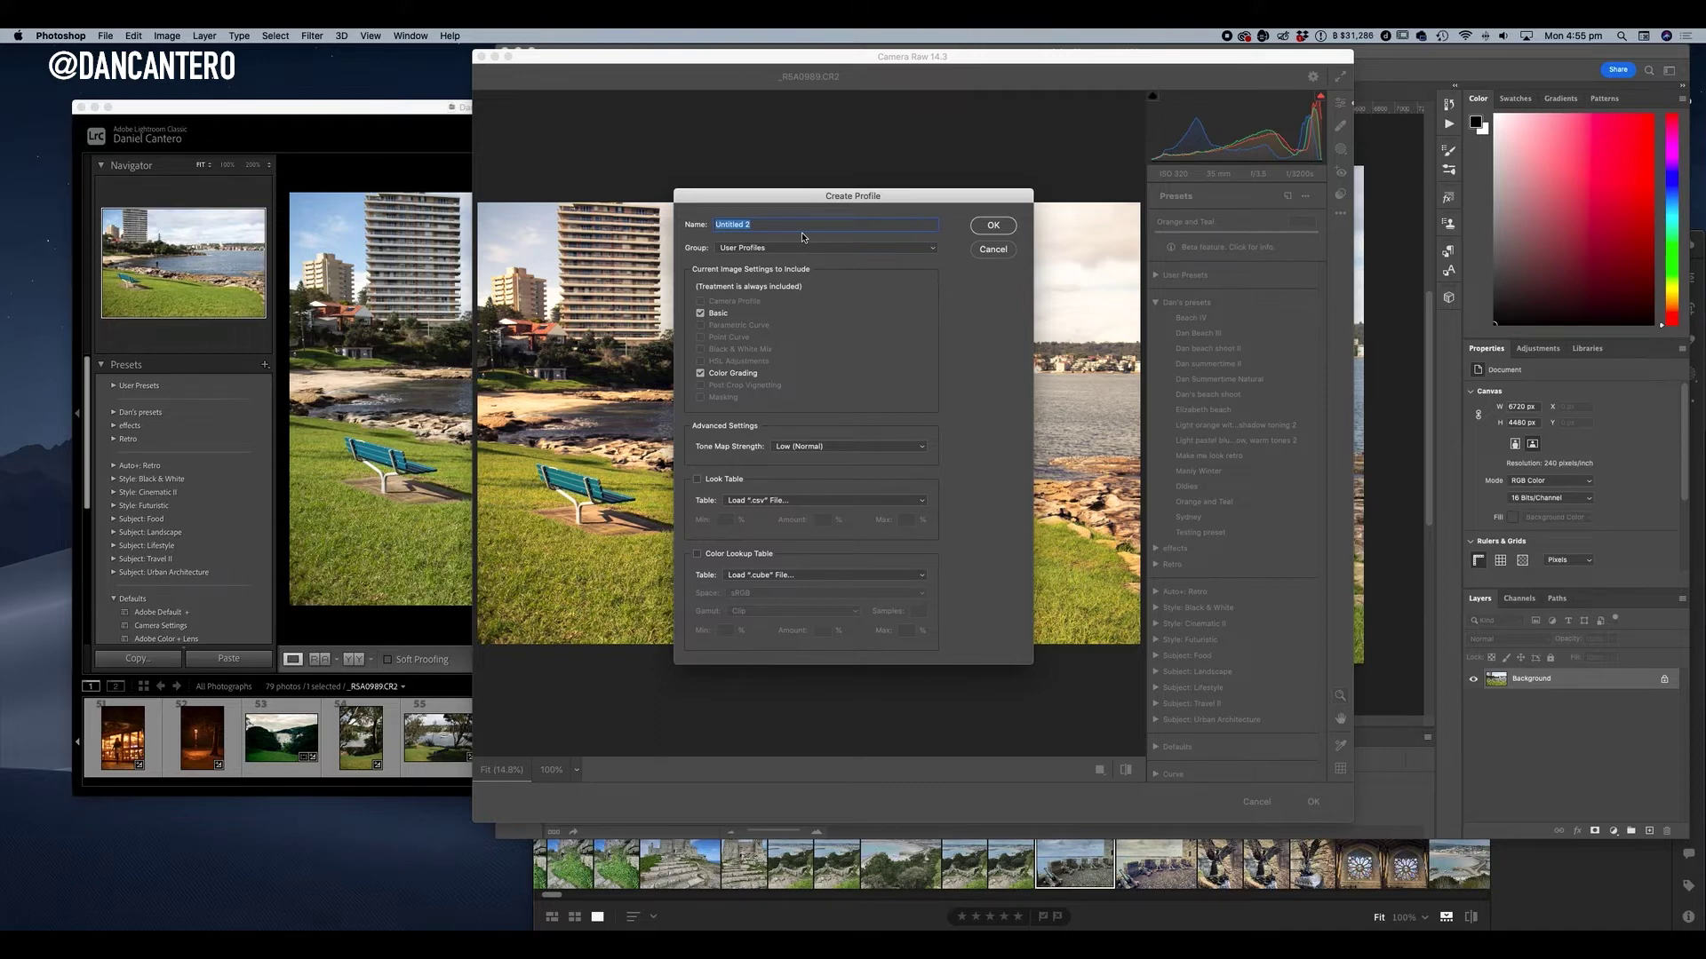
text(Orange and teal)
Save the profile in a new group named ORTL and apply the Camera Raw filter to the photo.
click(746, 249)
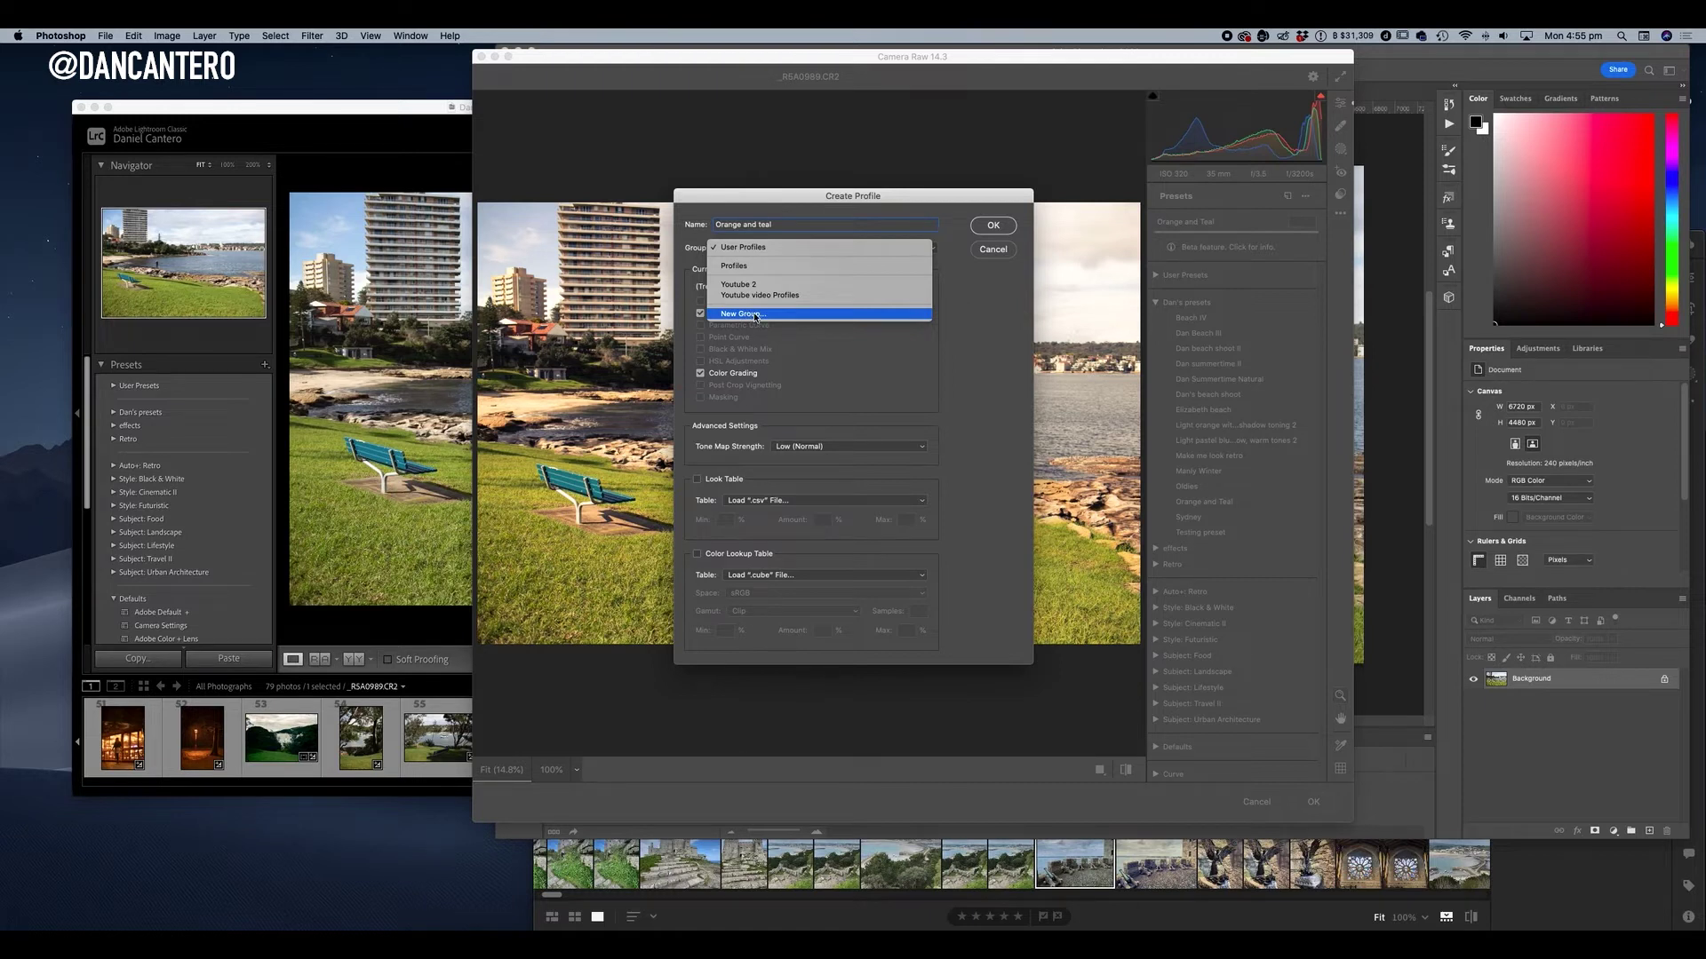
click(756, 315)
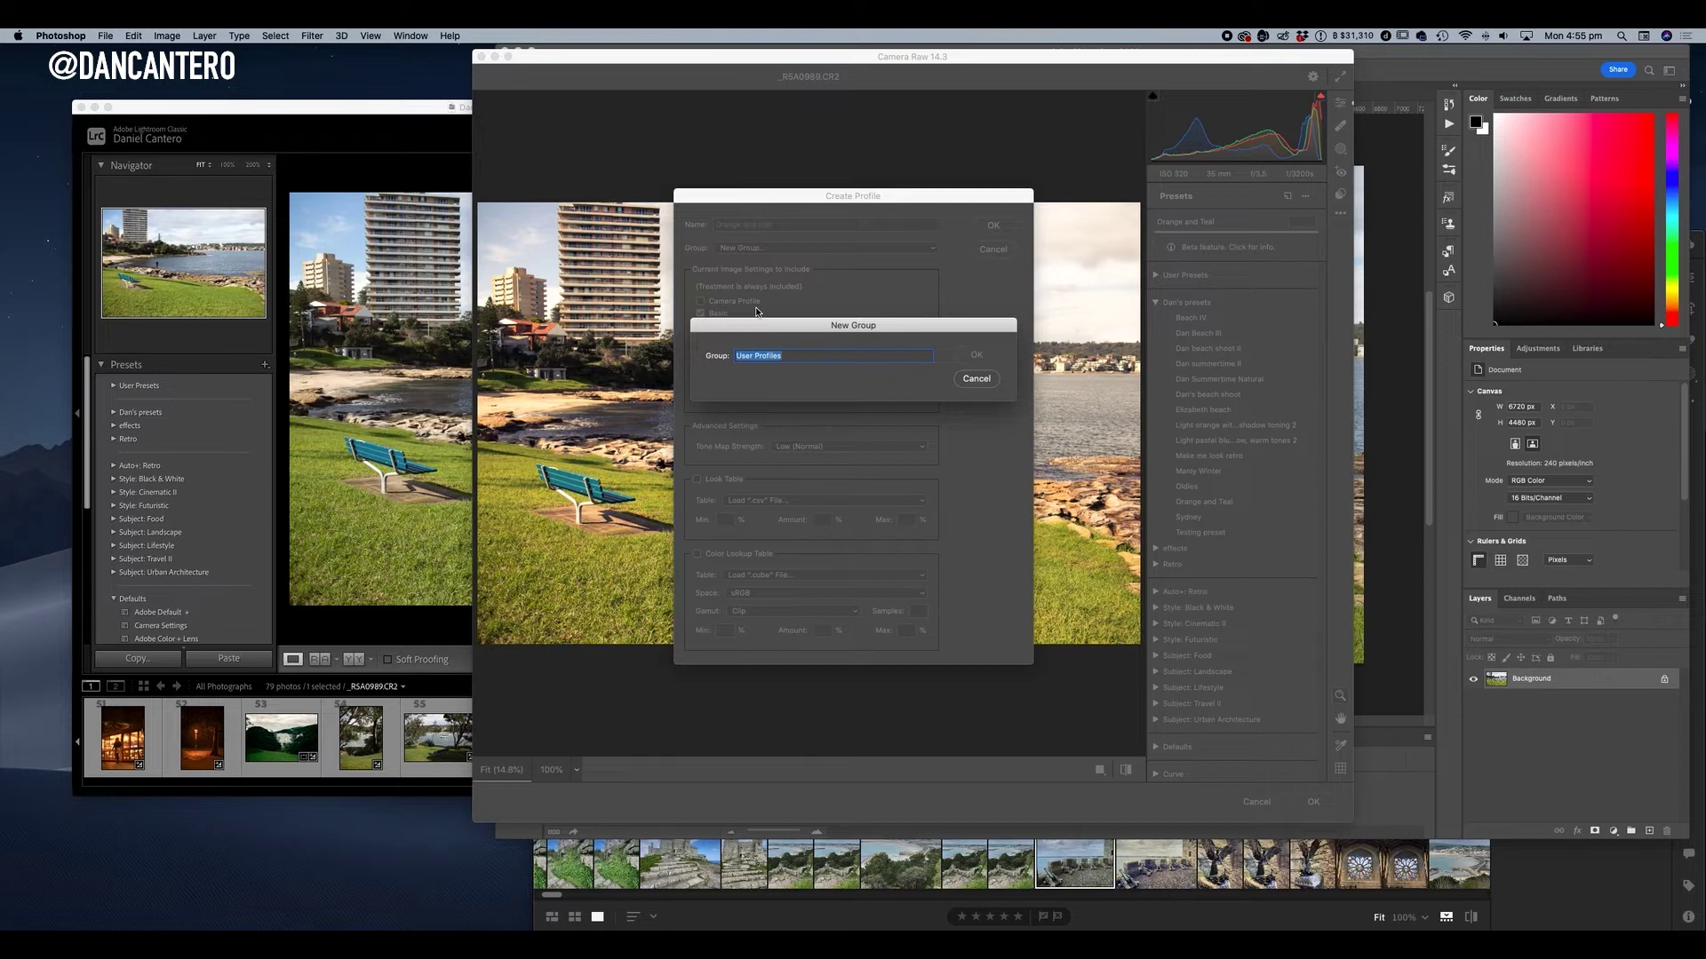
text(ORTL)
click(977, 356)
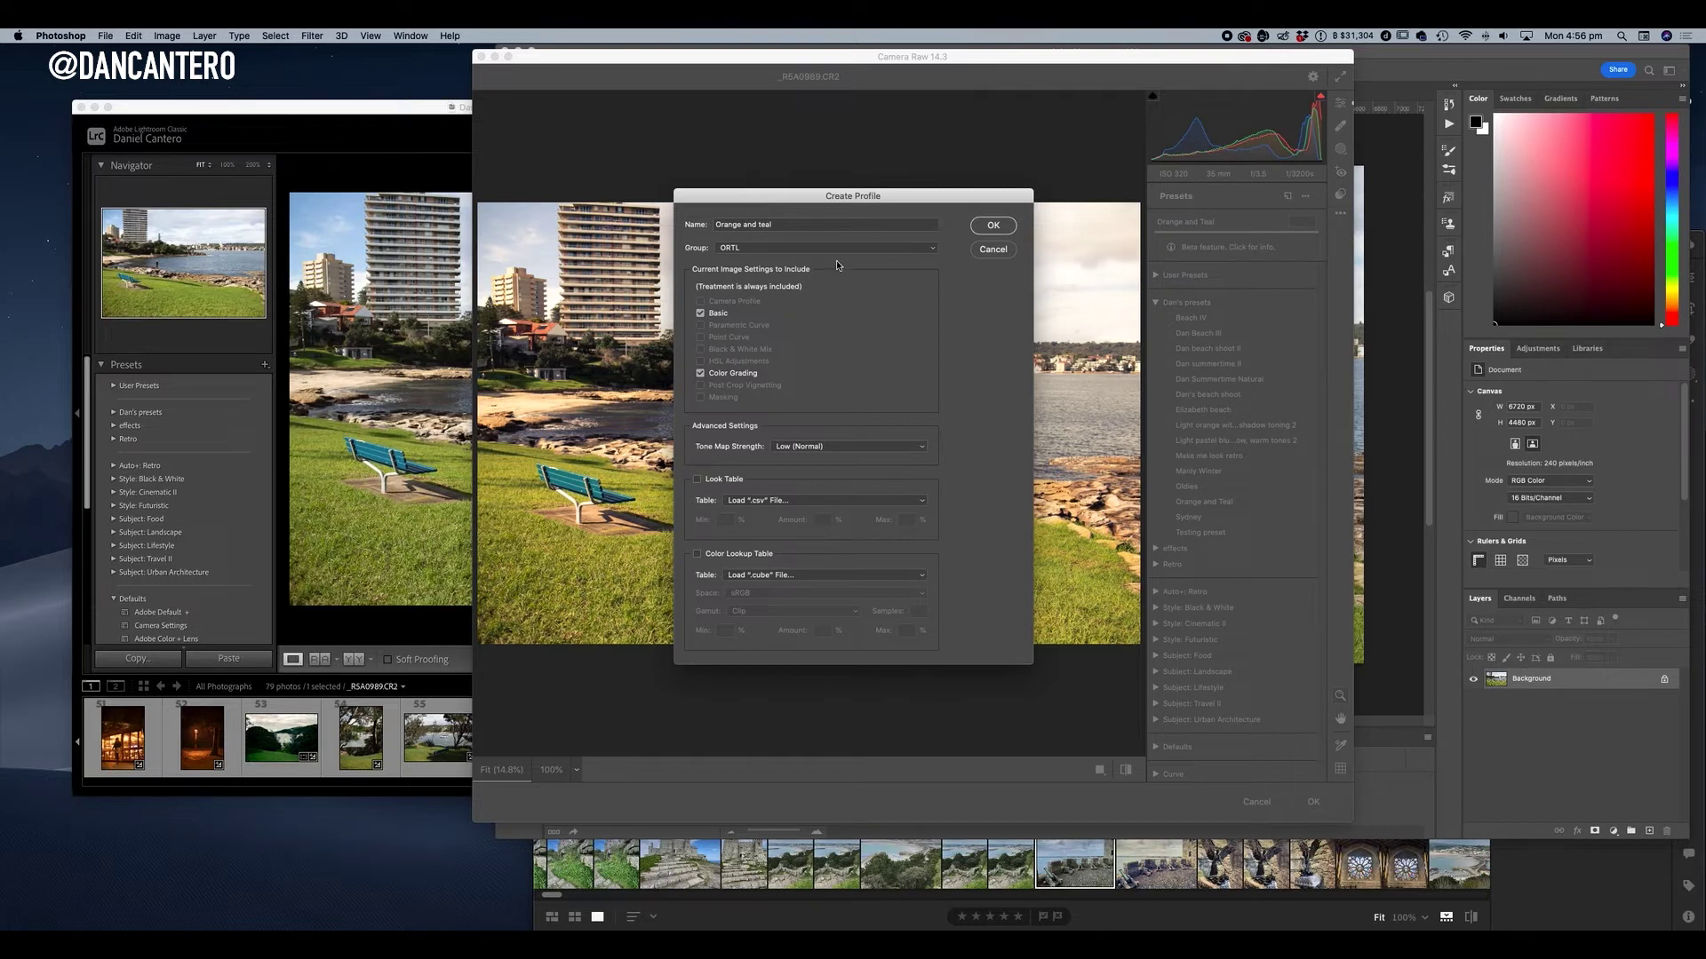
click(993, 225)
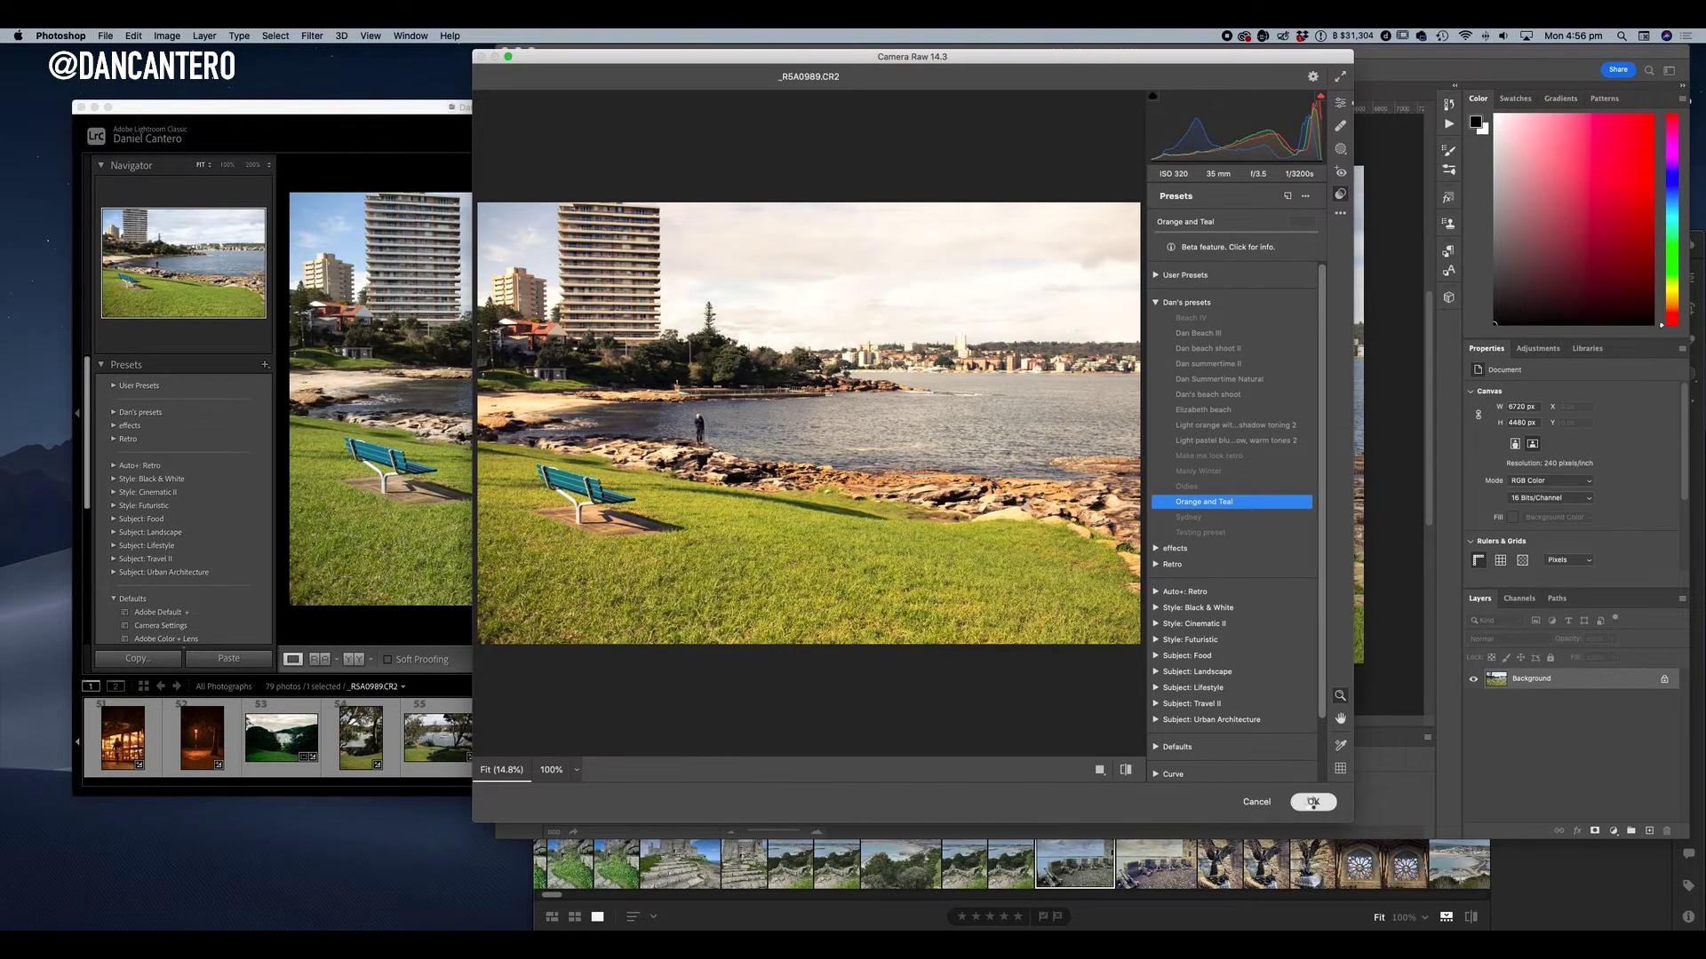
click(1313, 802)
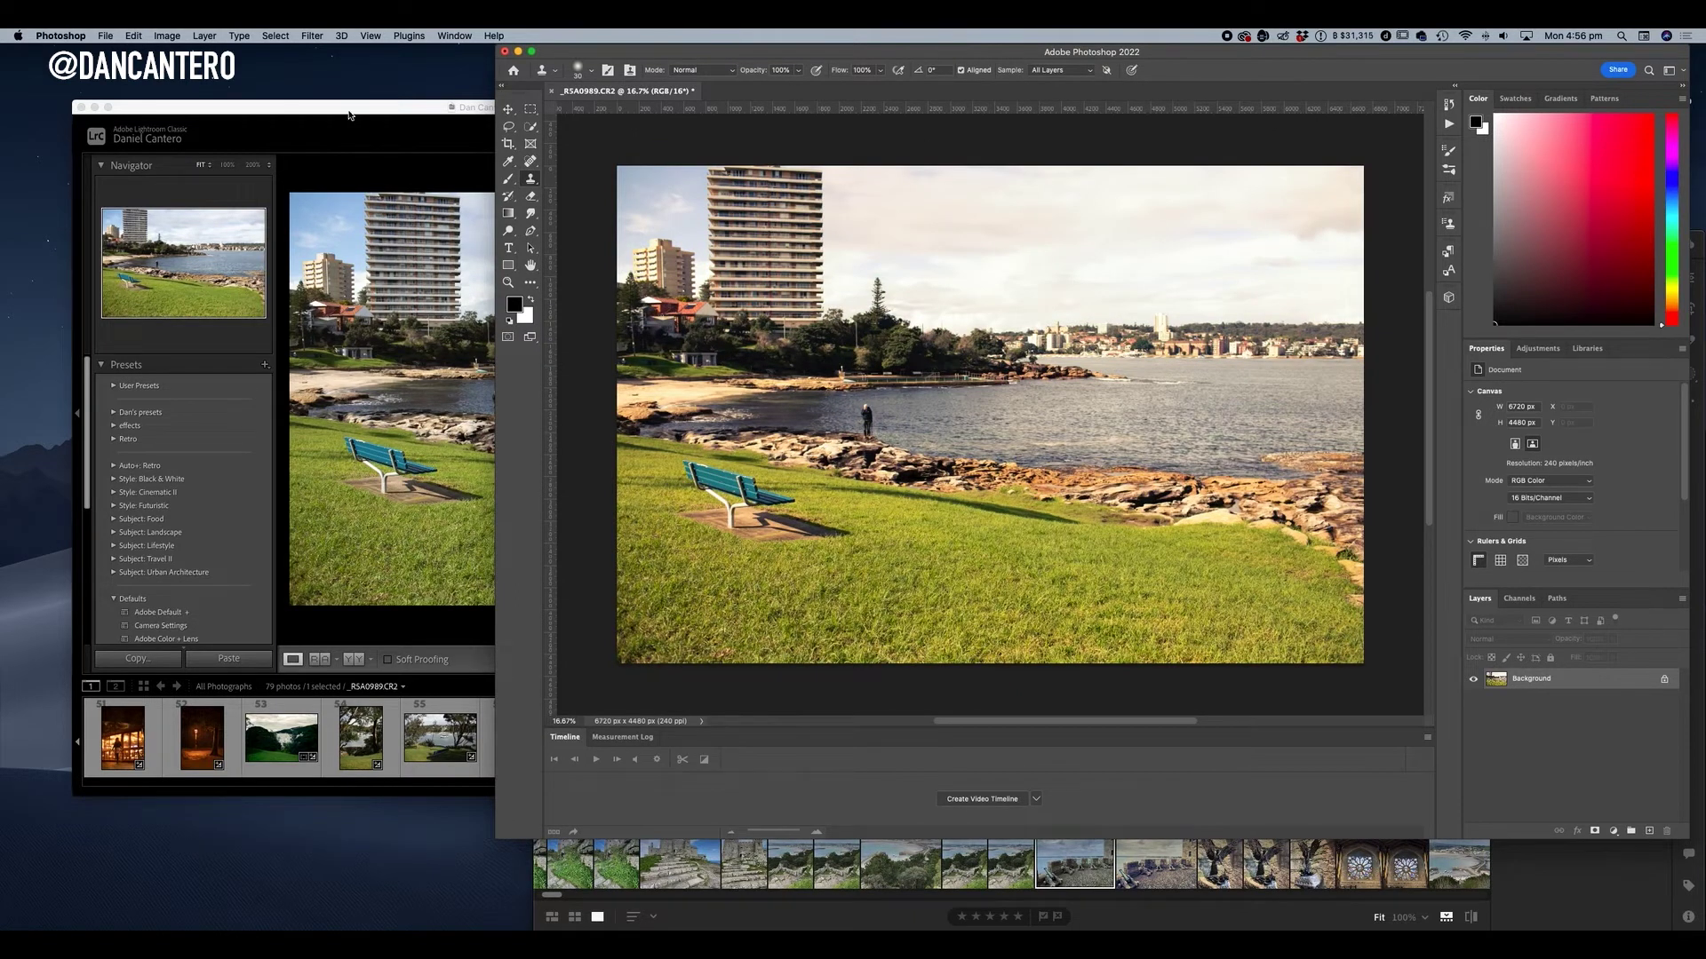
Switch to Lightroom Classic and look through the Profile Browser for the ORTL group, collapsing the Youtube video Profiles group.
click(379, 143)
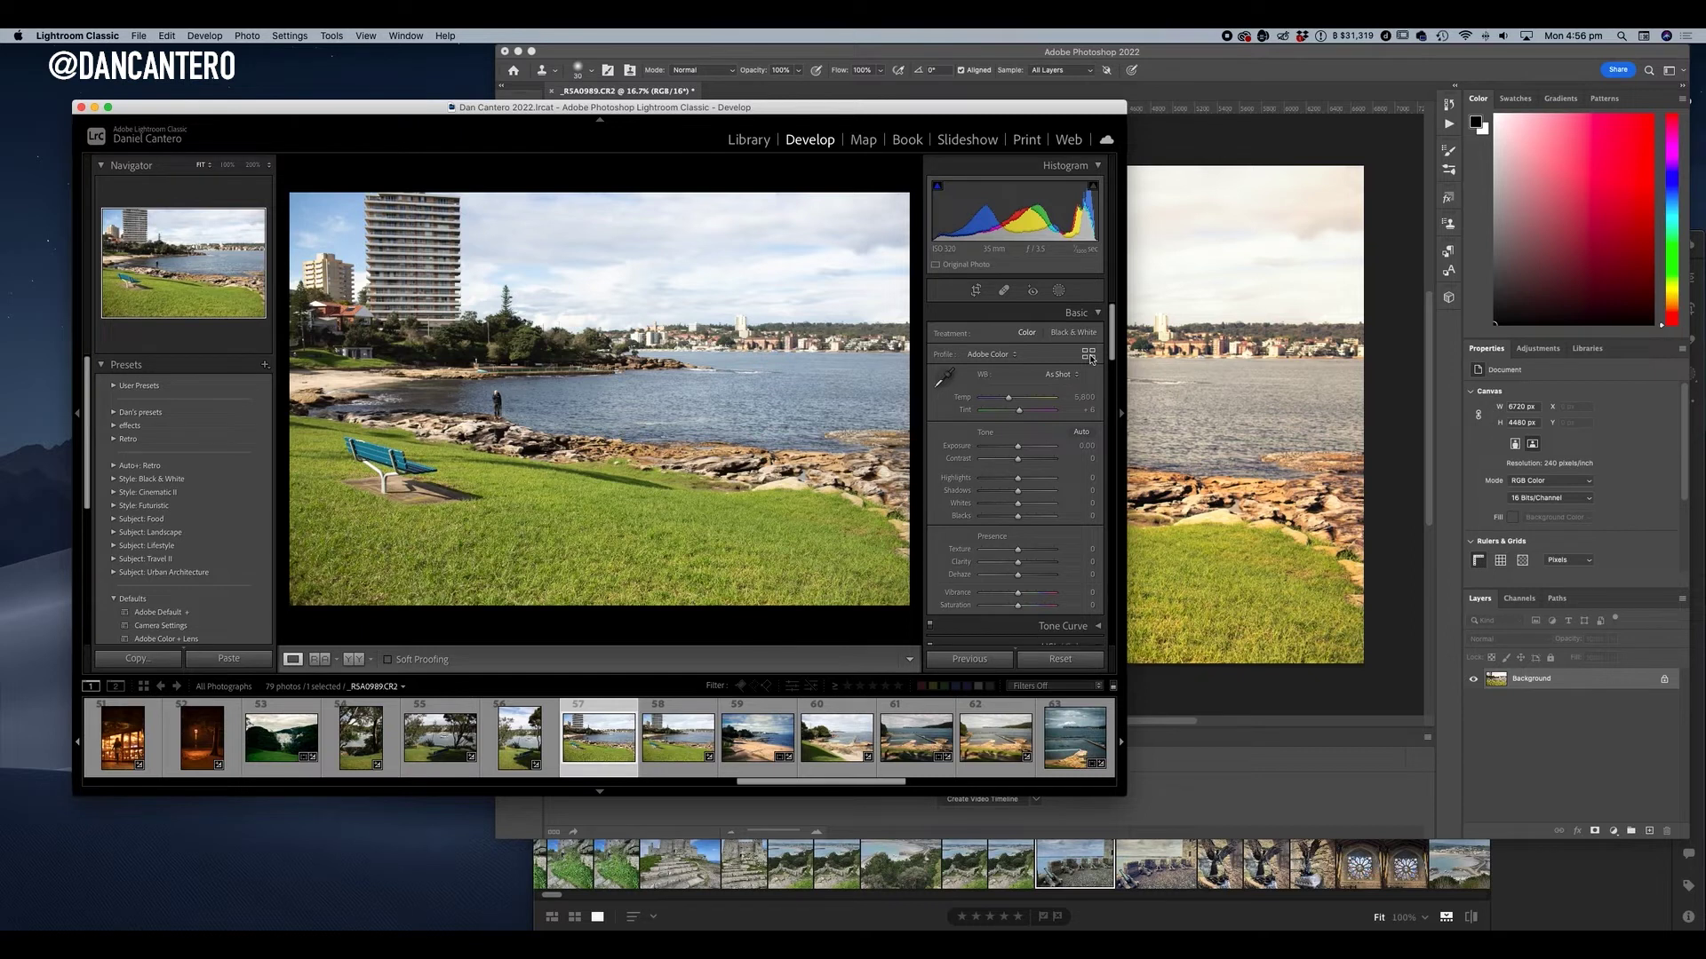
click(1088, 355)
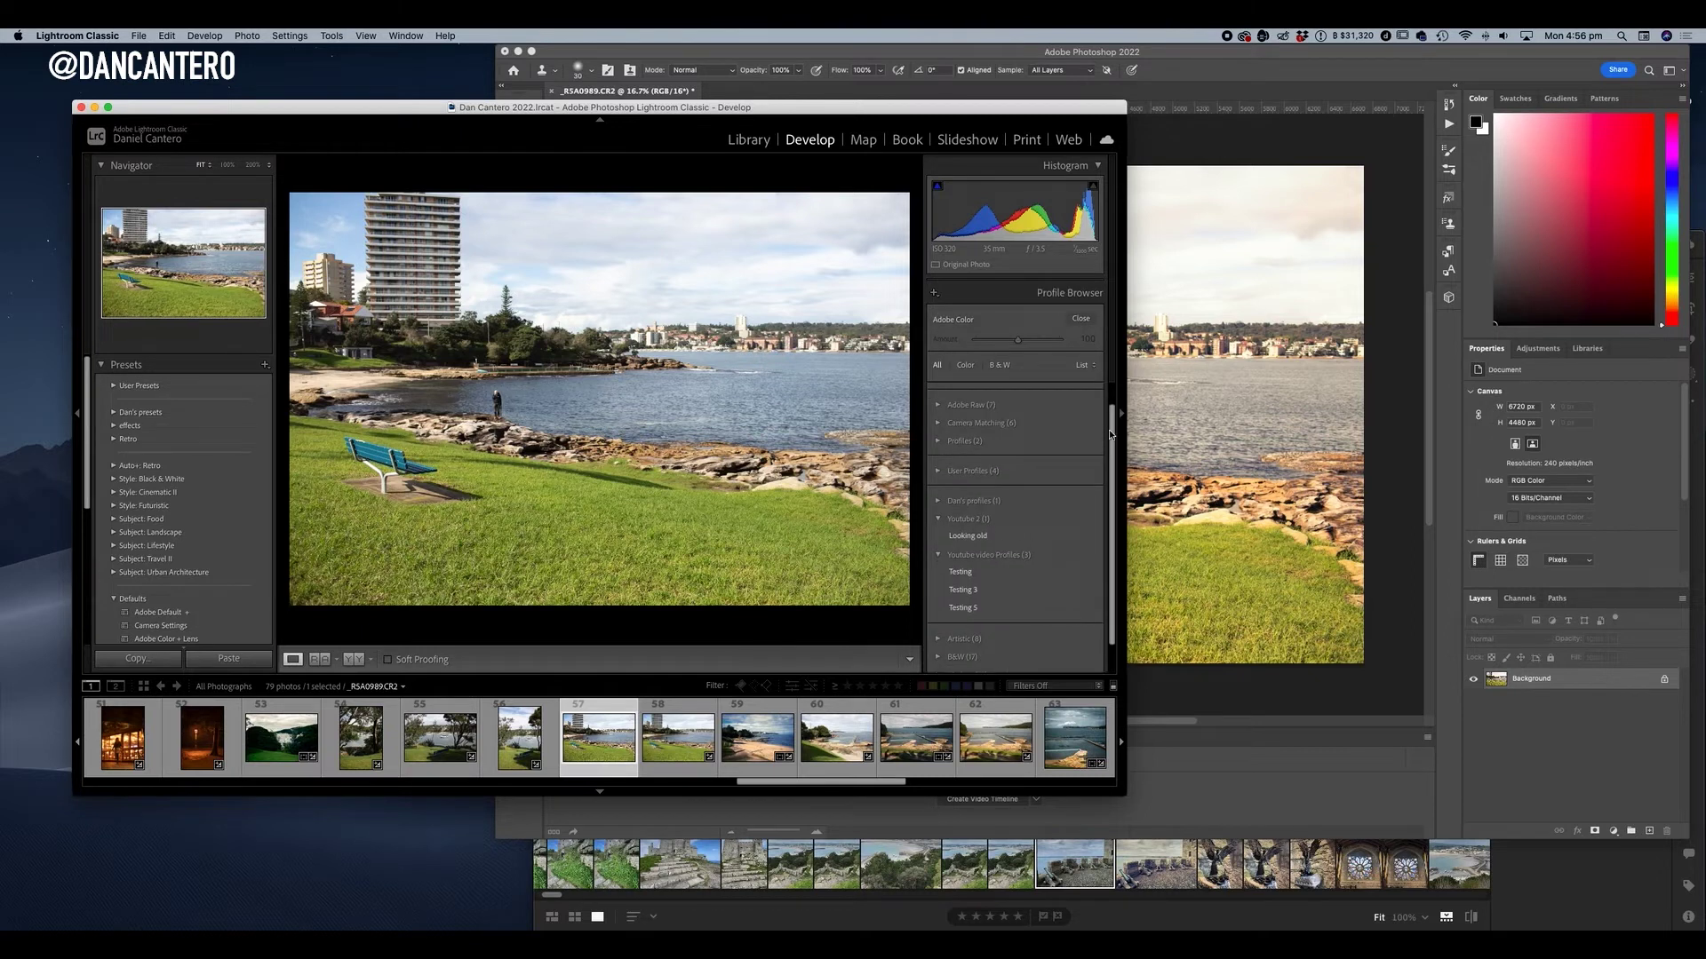
click(949, 555)
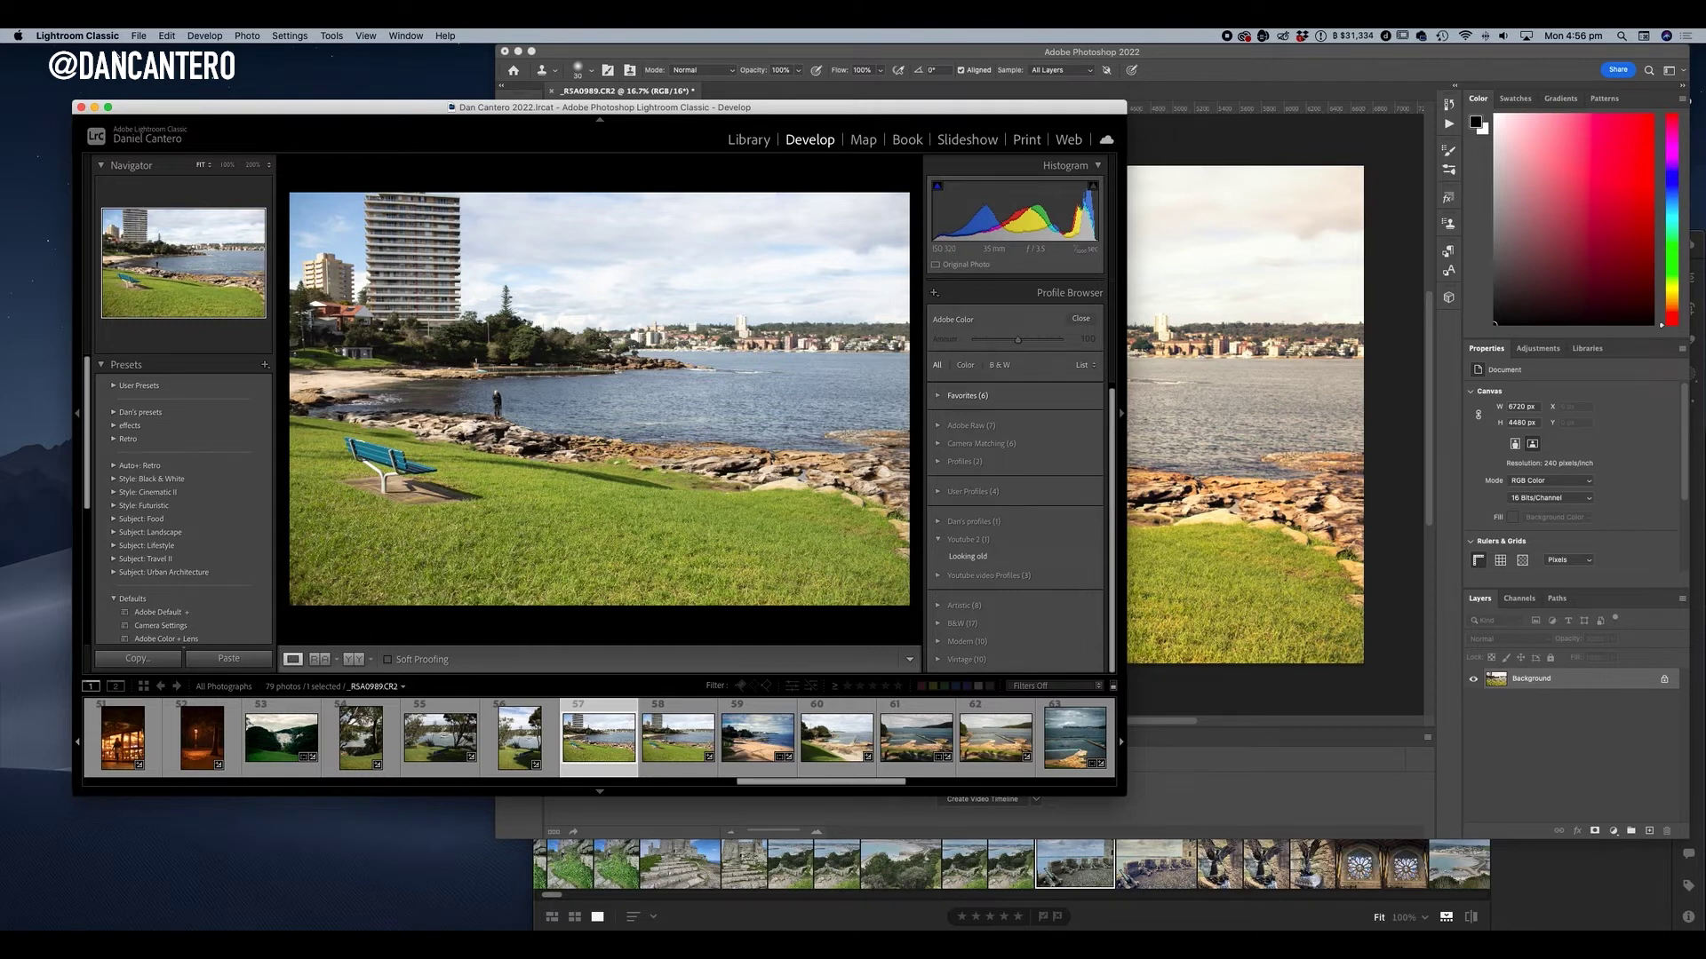
Quit Lightroom Classic, relaunch it and move its window to expose more of the desktop beside it.
click(77, 36)
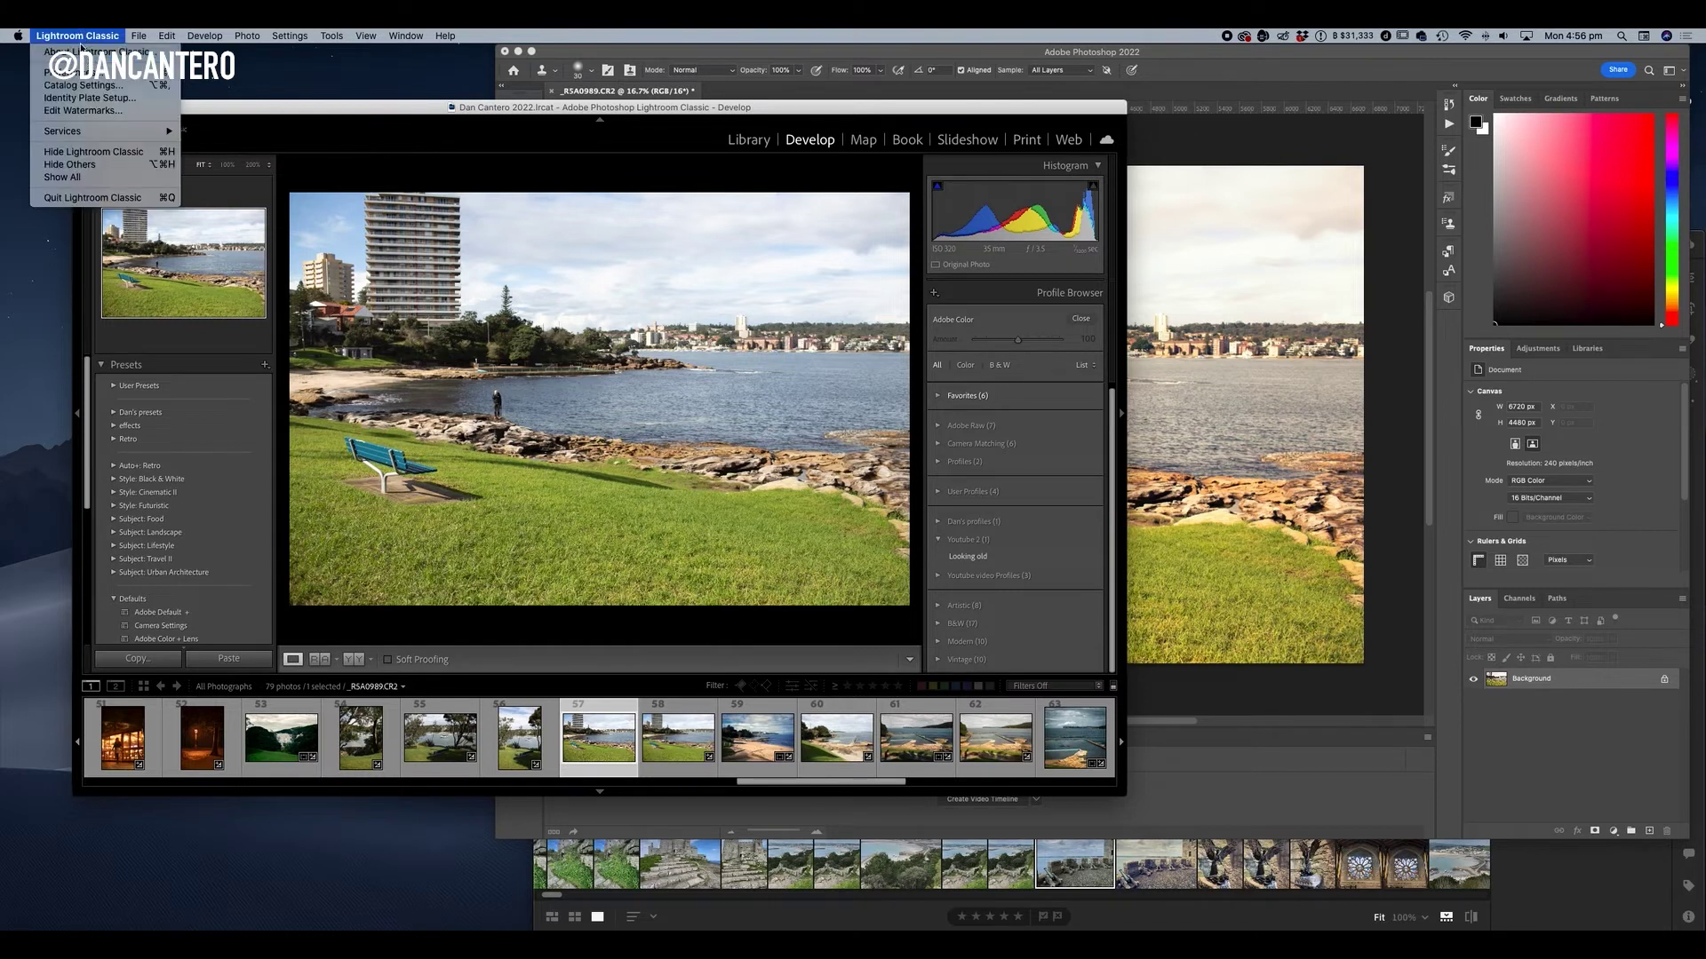
click(93, 197)
click(984, 325)
click(898, 366)
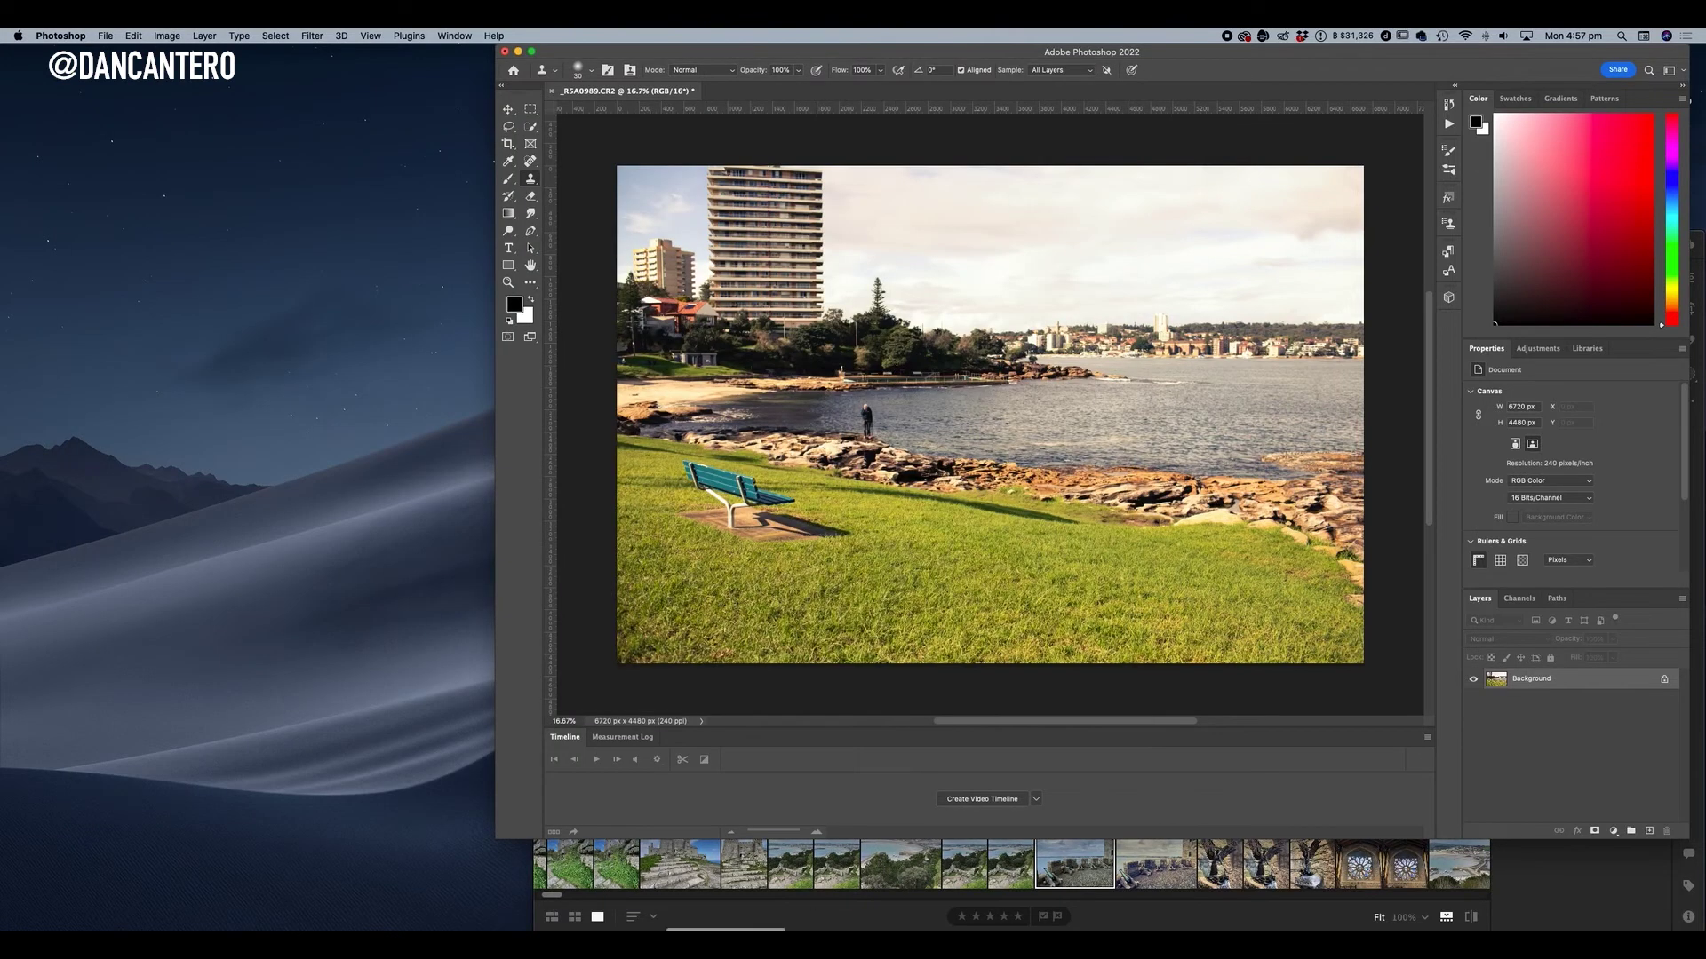
click(675, 943)
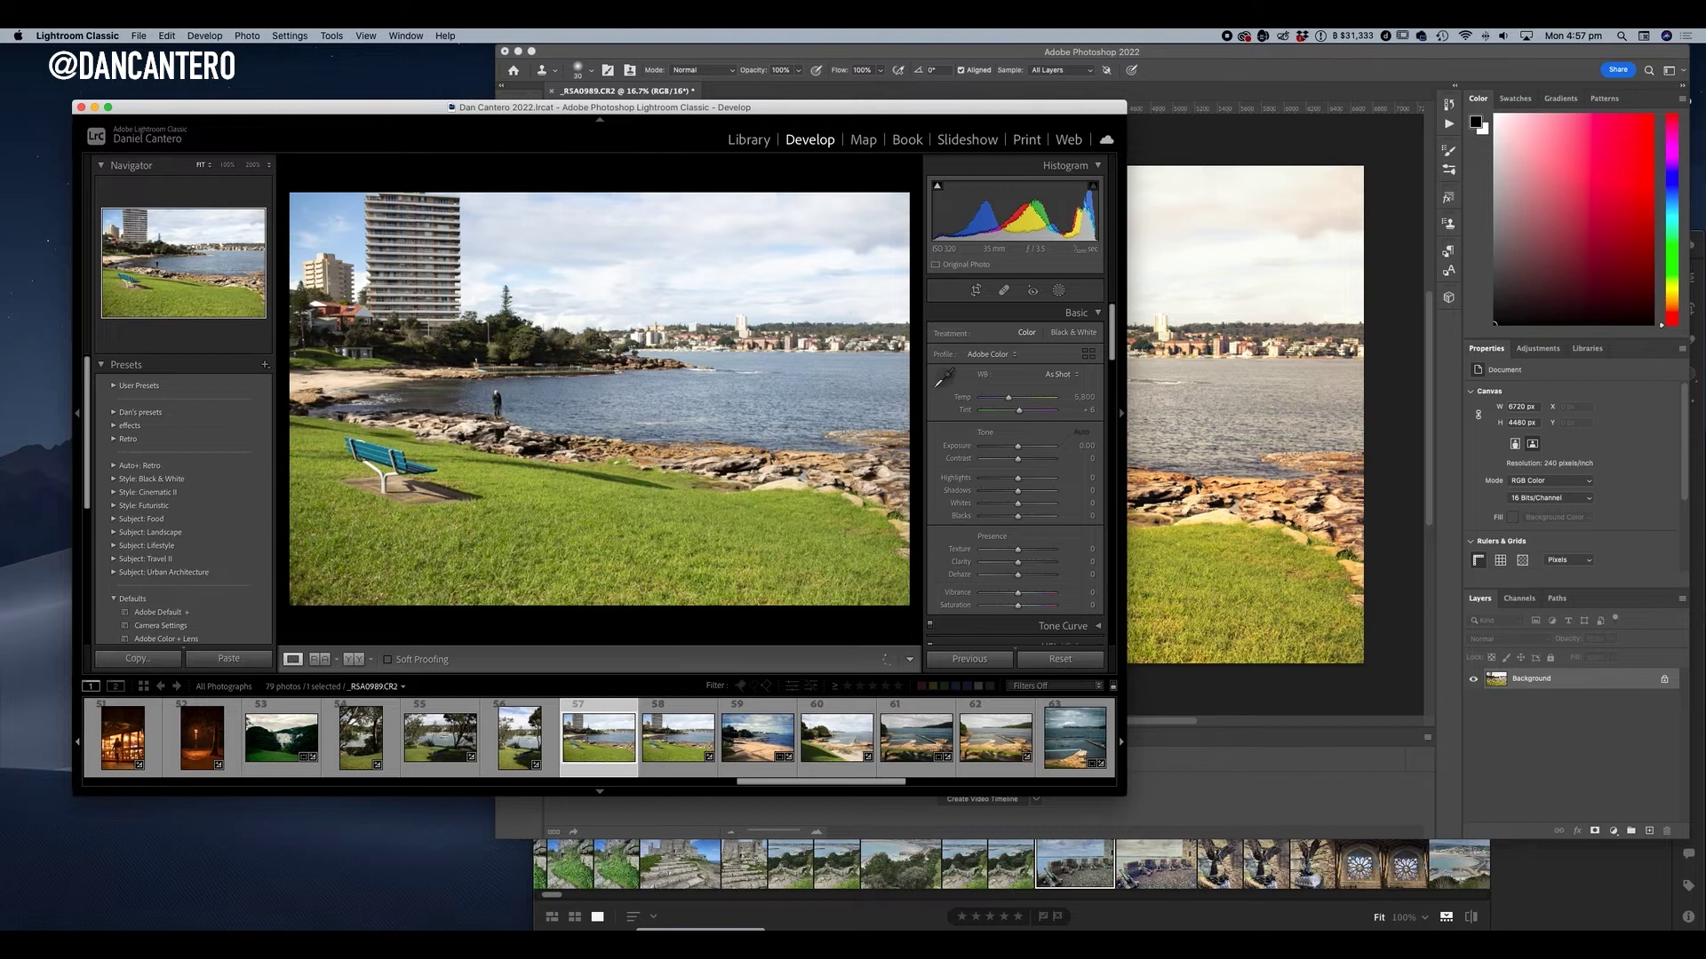
drag(653, 108, 766, 110)
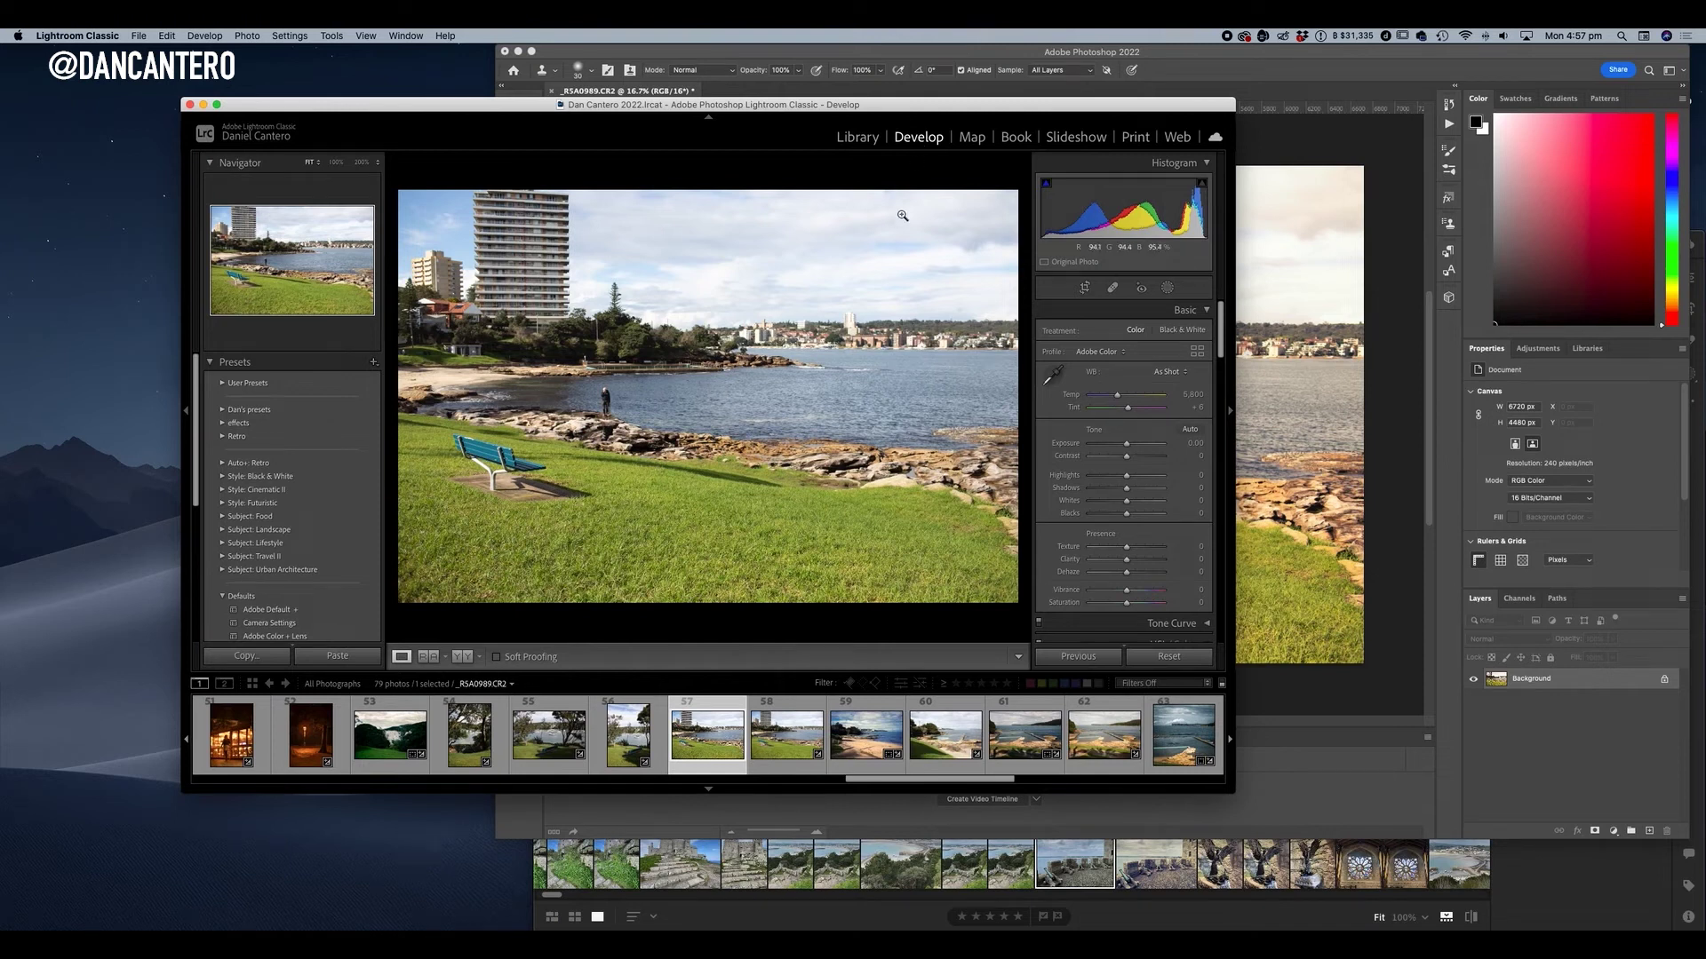
Open the Profile Browser, expand the ORTL group and apply the Orange and teal profile to the photo.
click(1198, 351)
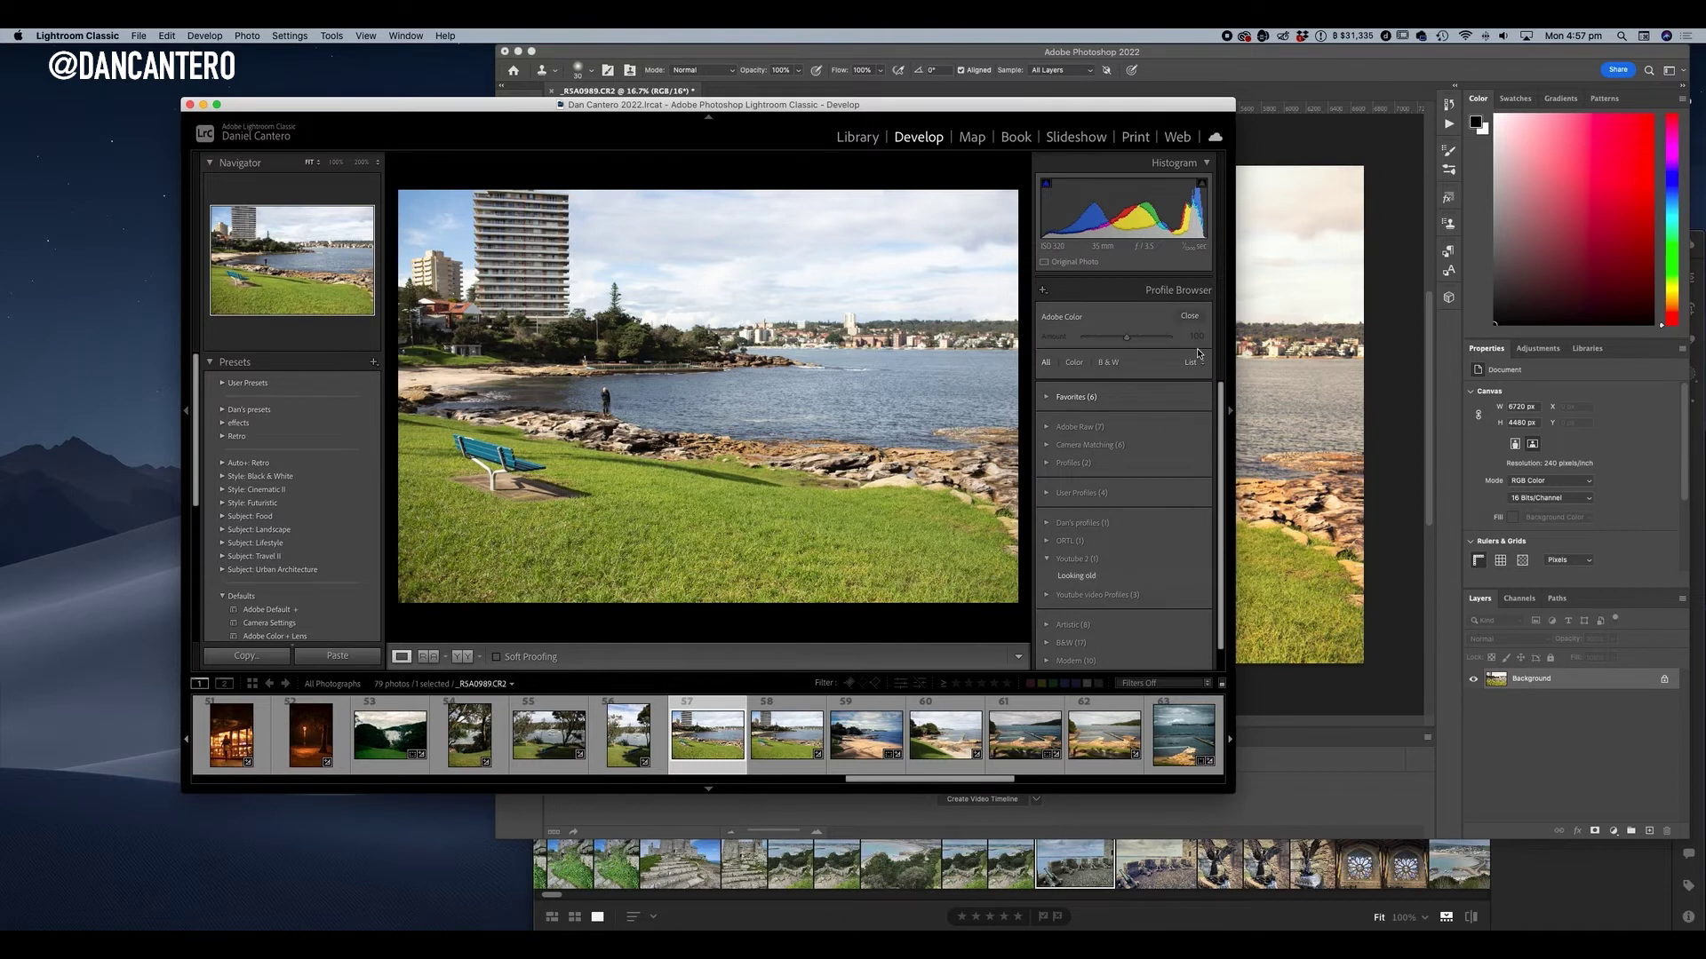
click(1046, 541)
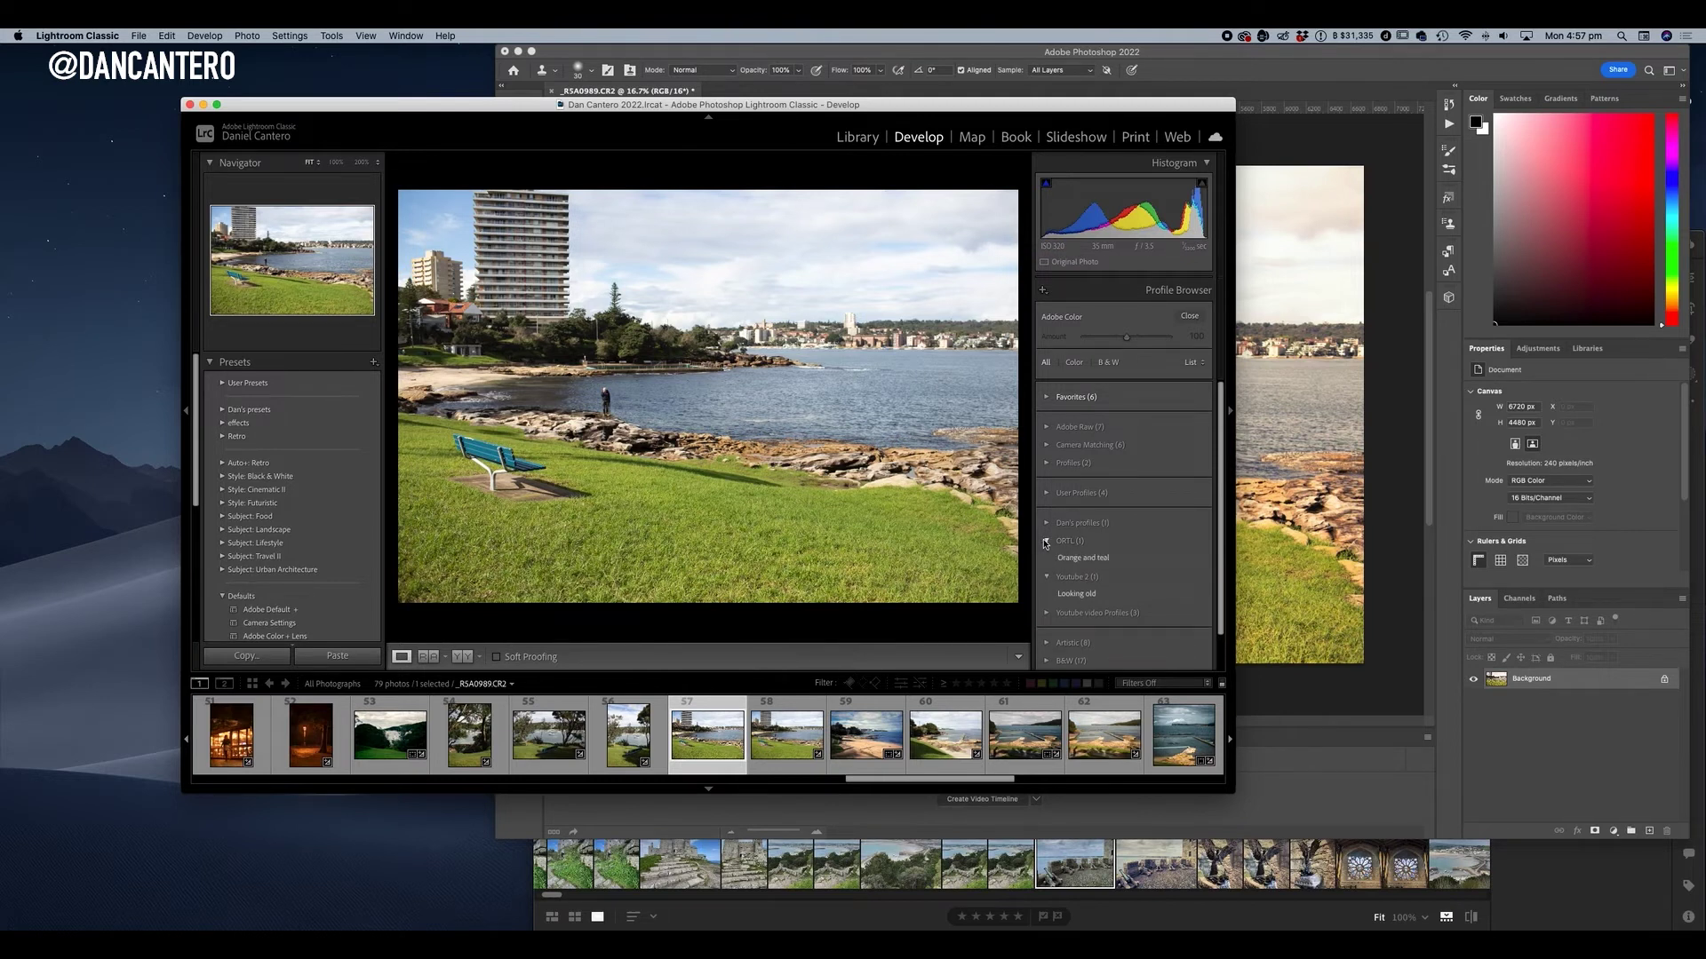
click(1065, 560)
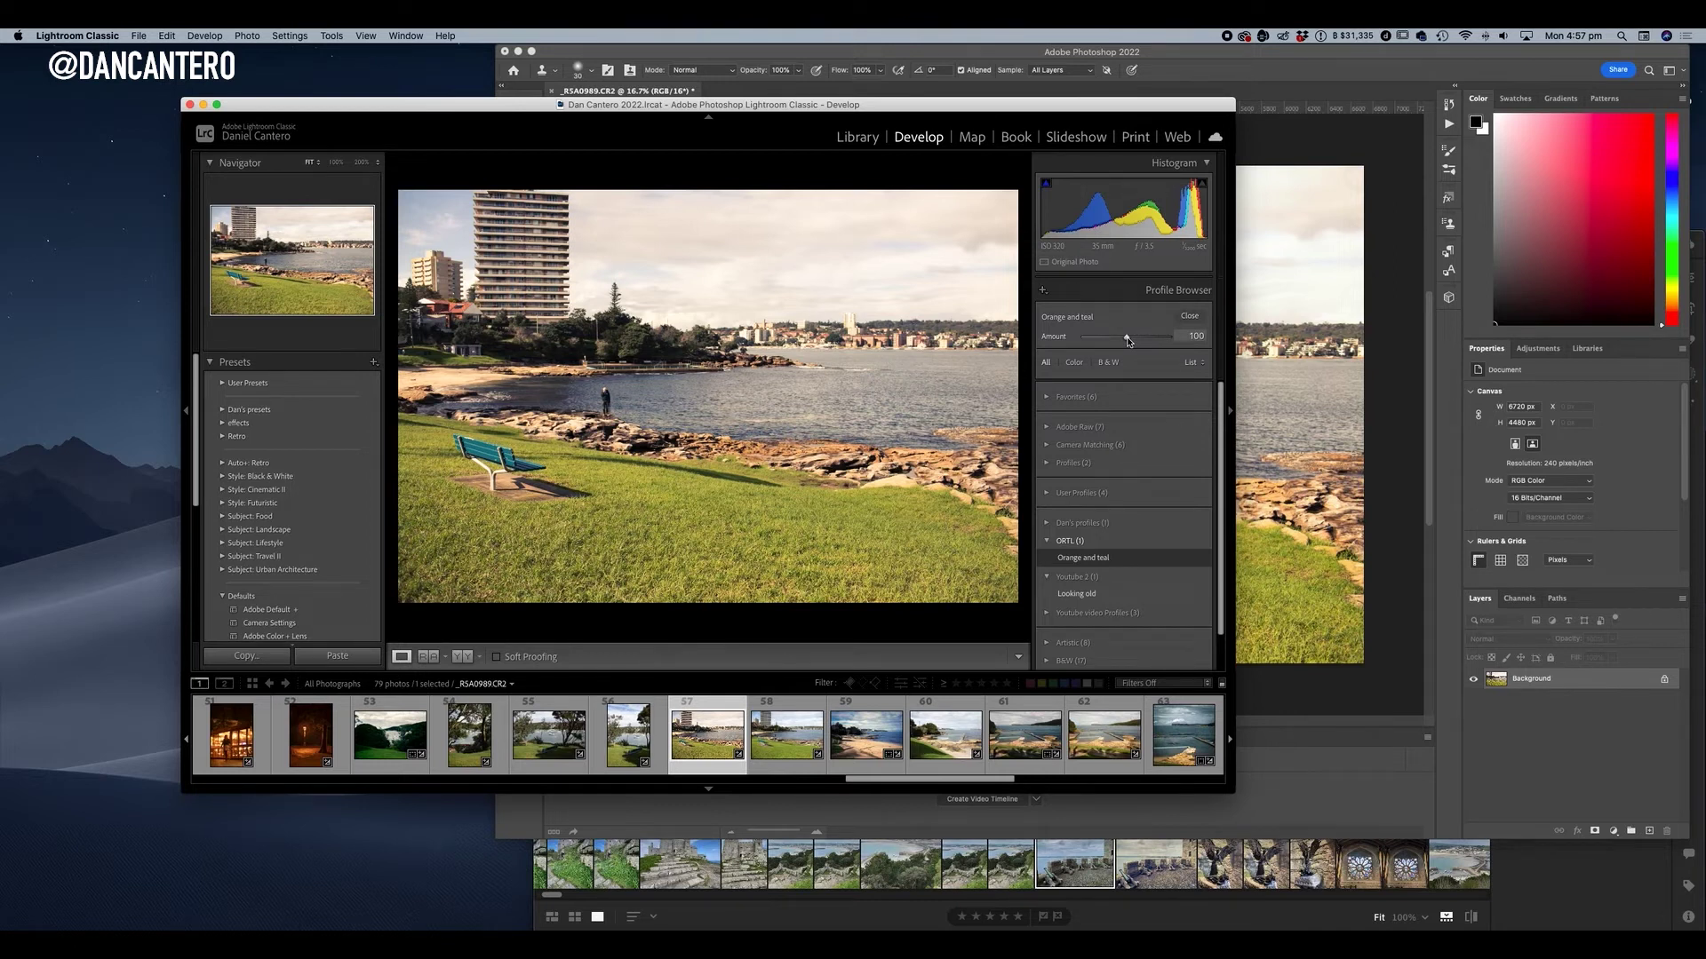
Test slightly lower amounts of the Orange and teal profile, restore it to 100 and close the Profile Browser.
mouse_move(1128, 340)
mouse_down()
mouse_move(1085, 342)
mouse_move(1117, 337)
mouse_up()
drag(1116, 340, 1125, 340)
drag(1123, 339, 1126, 338)
click(1189, 317)
Raise the Orange and teal profile amount to 200 in the Basic settings and reset it to 100.
scroll(1123, 383, down, 5)
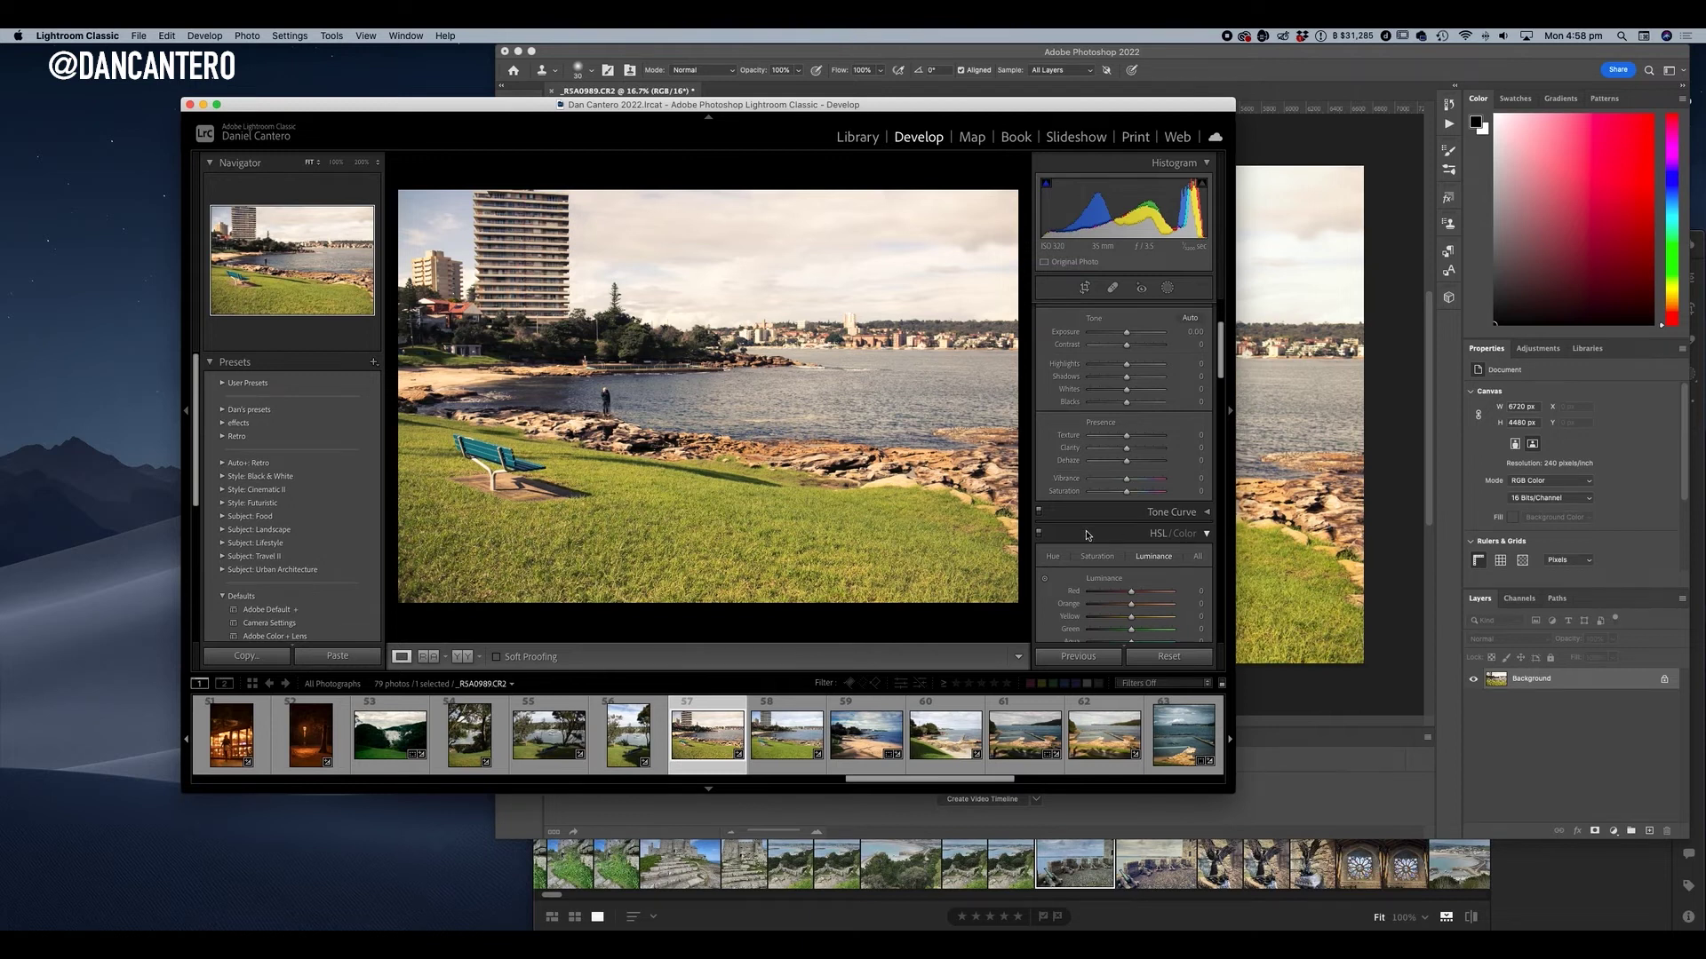
scroll(1152, 426, up, 4)
scroll(1146, 400, down, 1)
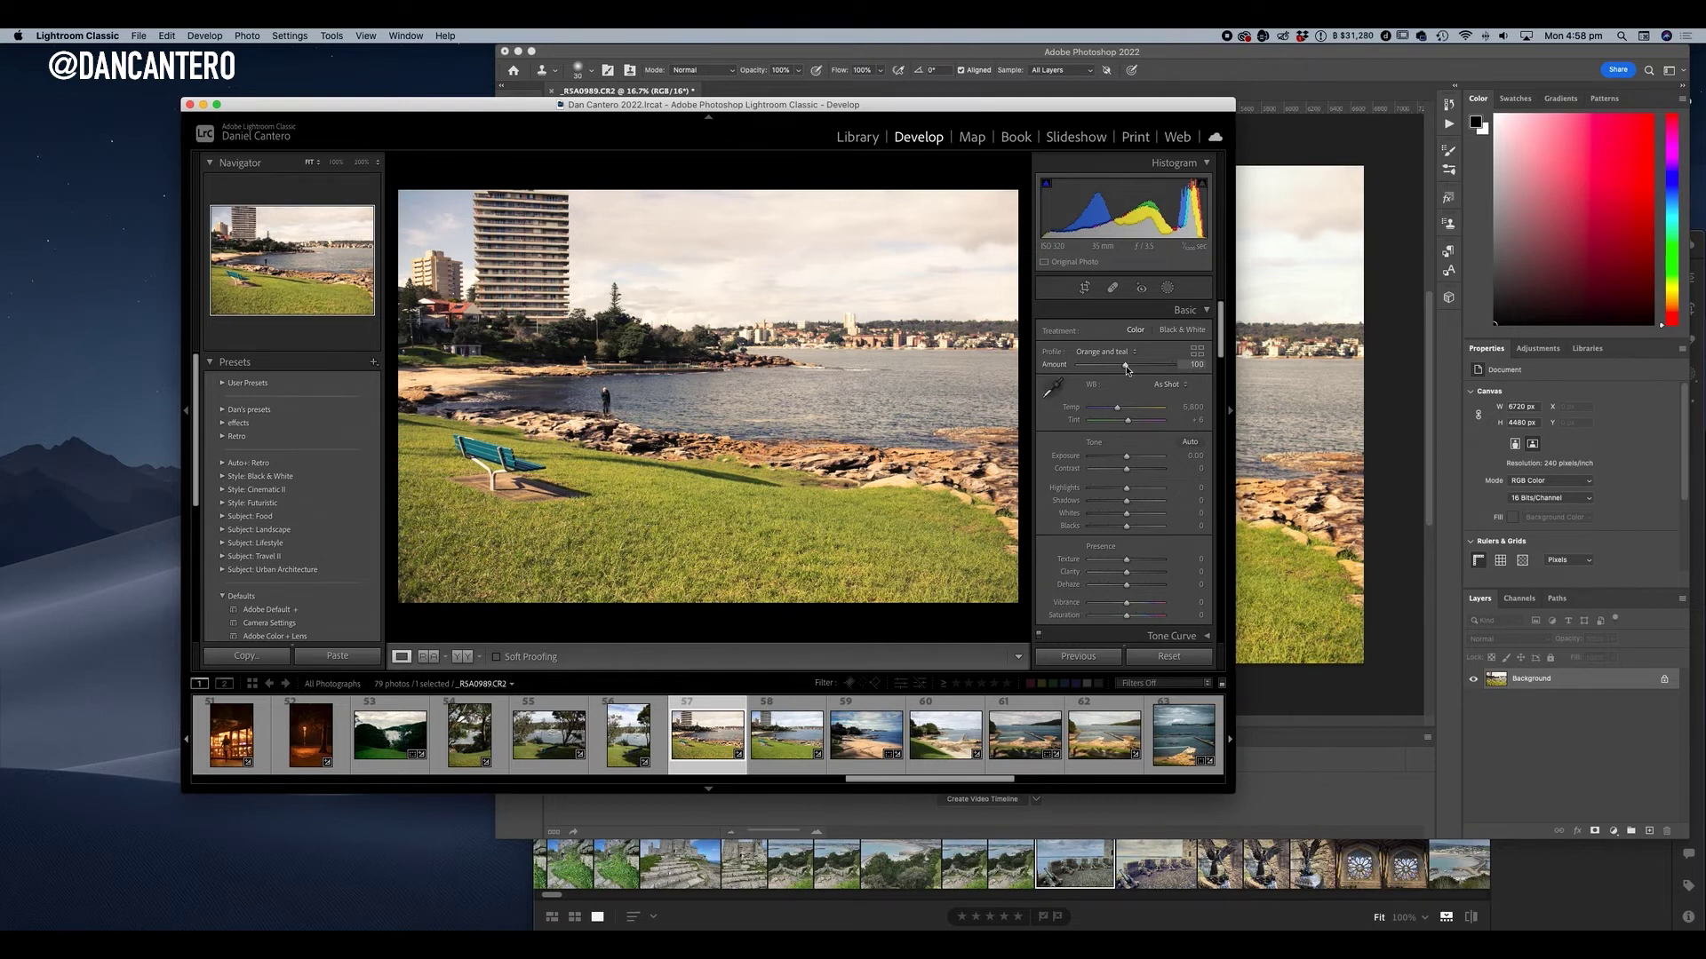
drag(1129, 369, 1181, 367)
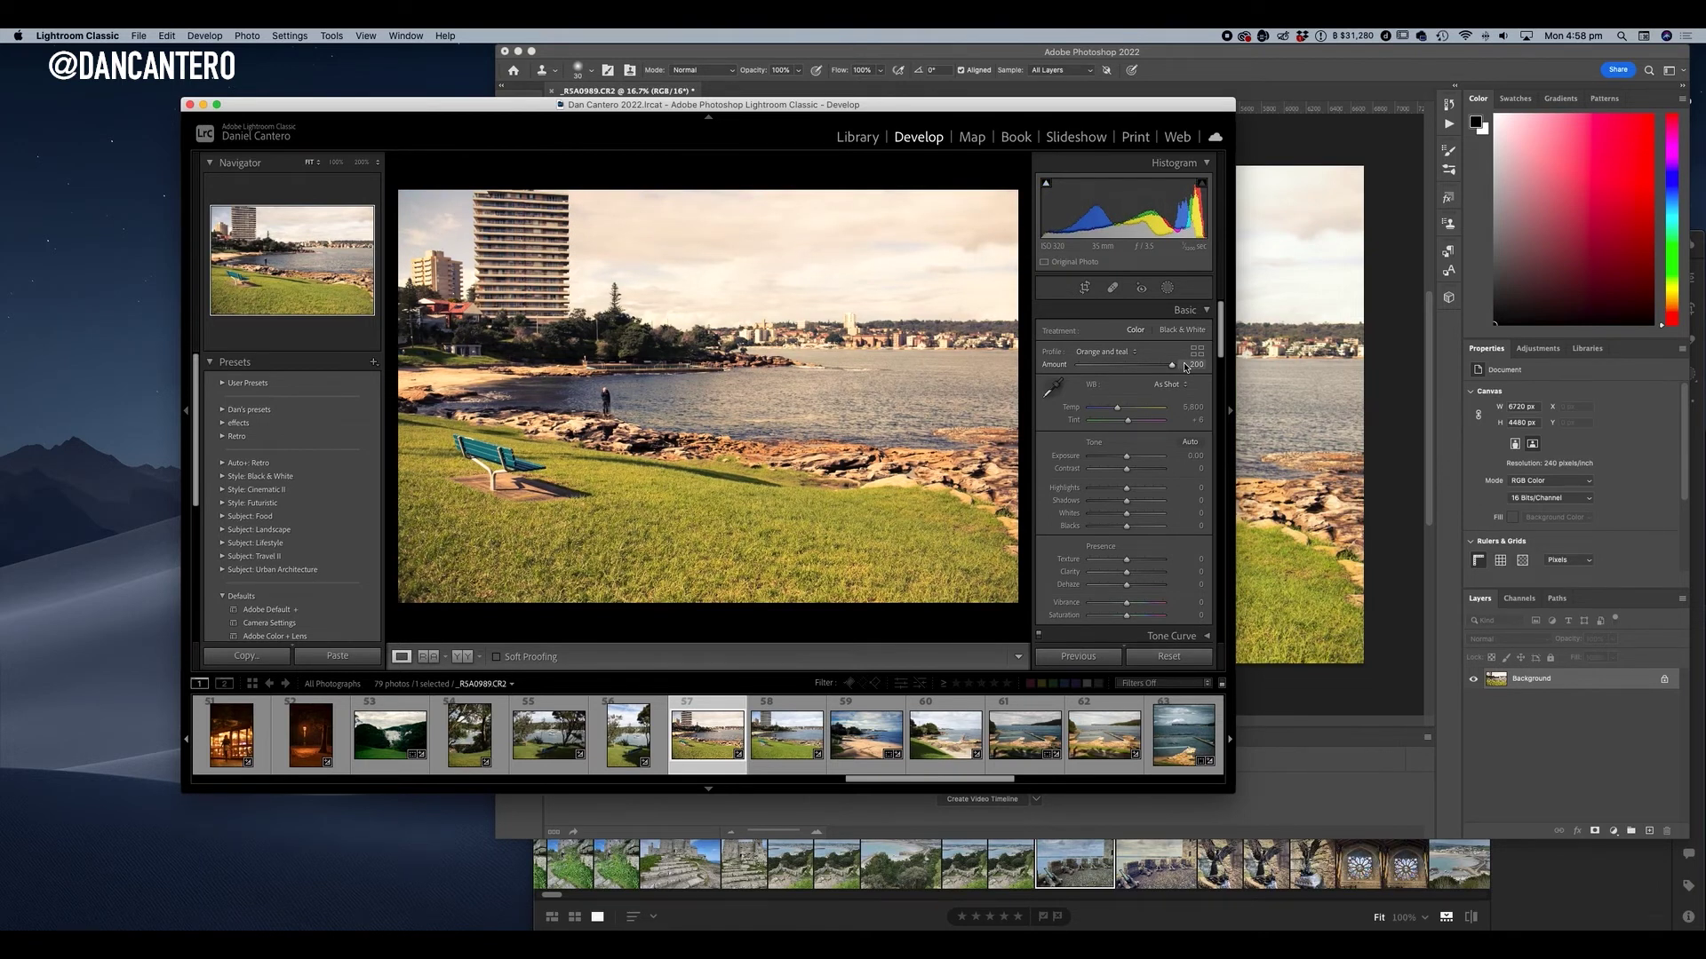
drag(1172, 366, 1228, 371)
double_click(1143, 372)
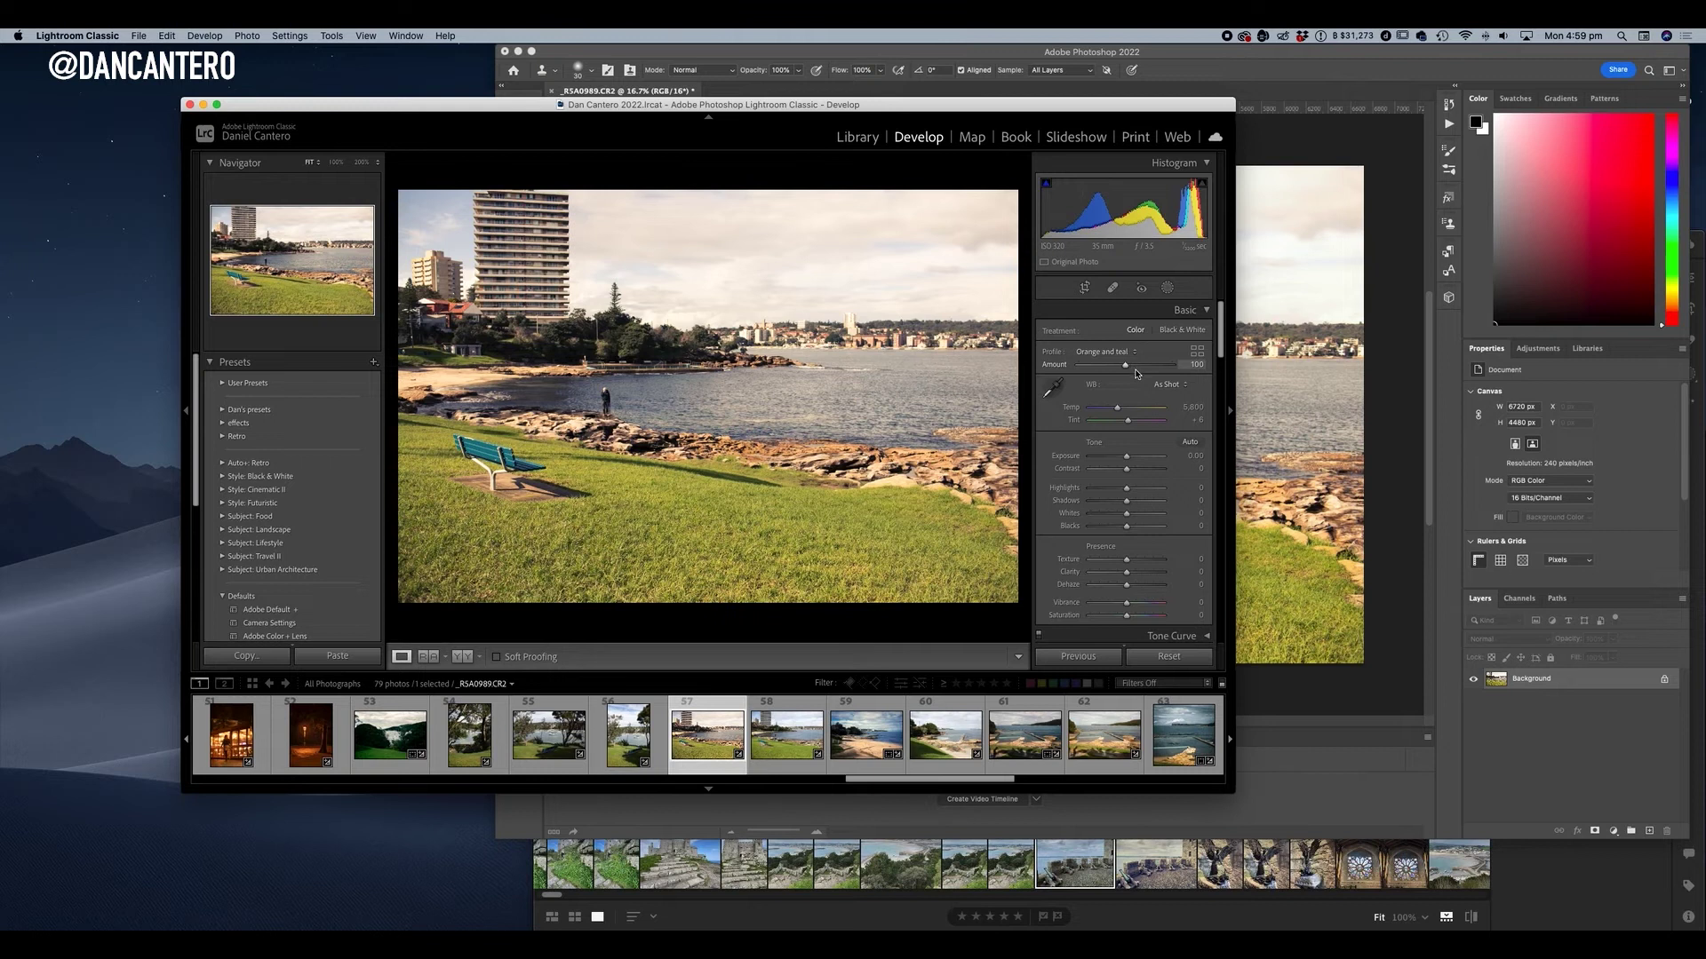
Switch to Adobe Lightroom, arrange its window alongside Lightroom Classic and reopen the profile list for the cannon photo.
drag(1134, 111, 1013, 181)
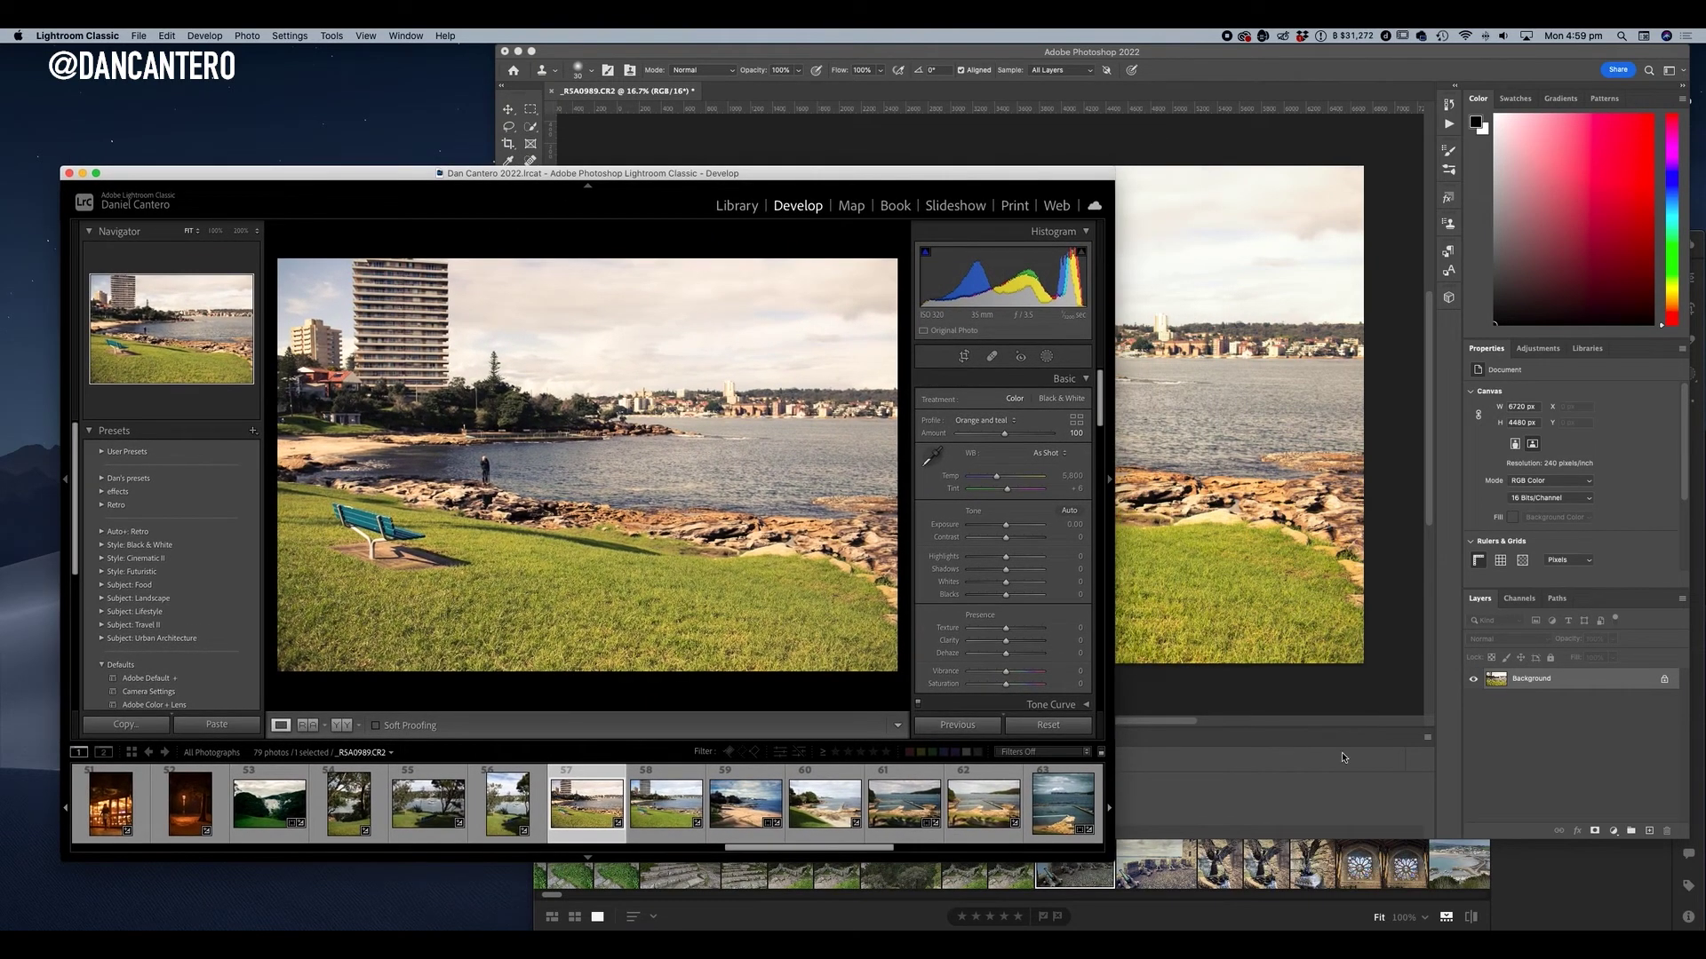
click(1551, 892)
drag(1437, 241, 1389, 109)
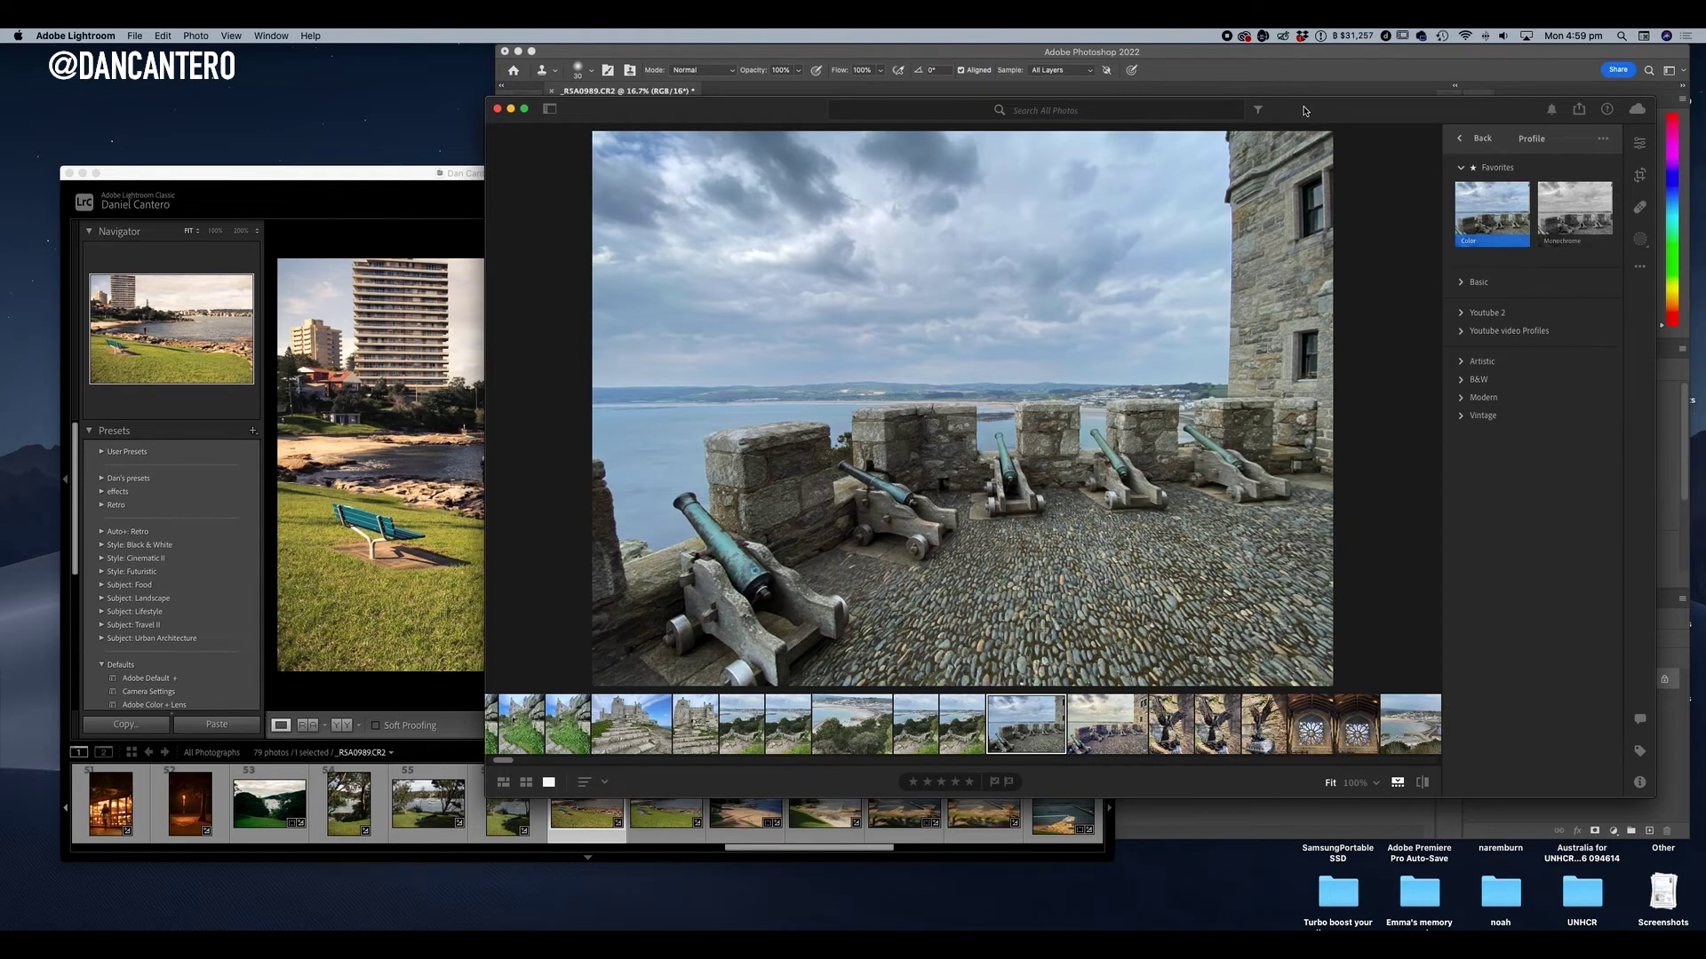
drag(1319, 112, 1333, 96)
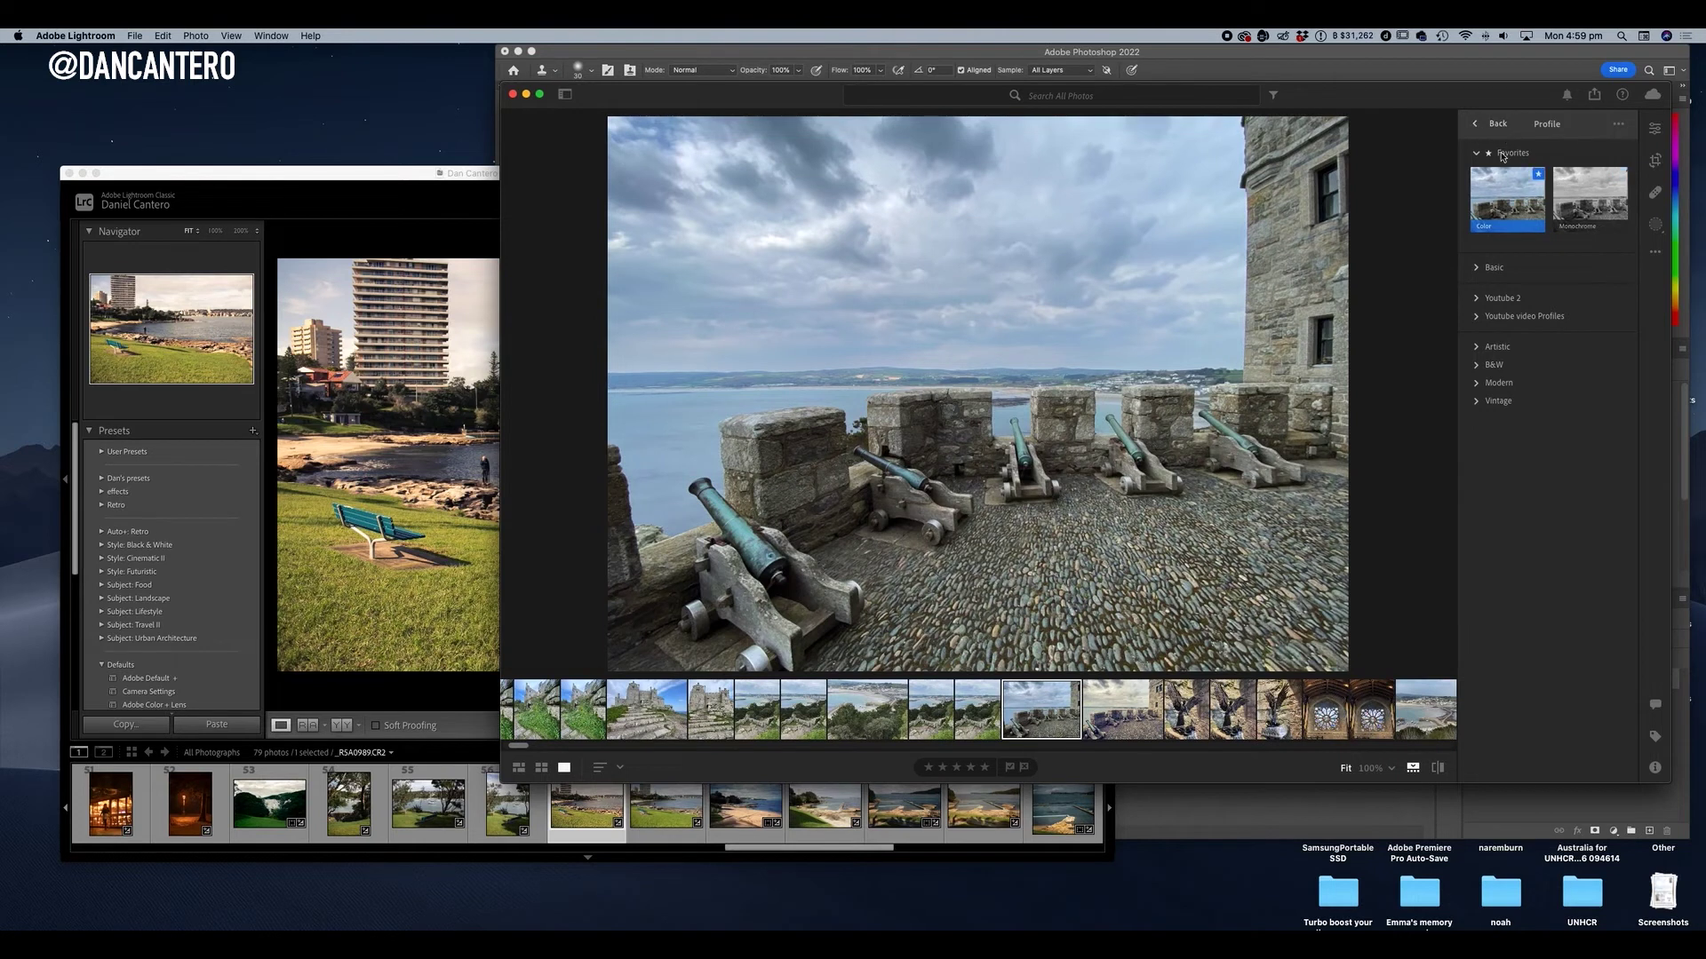
click(1653, 128)
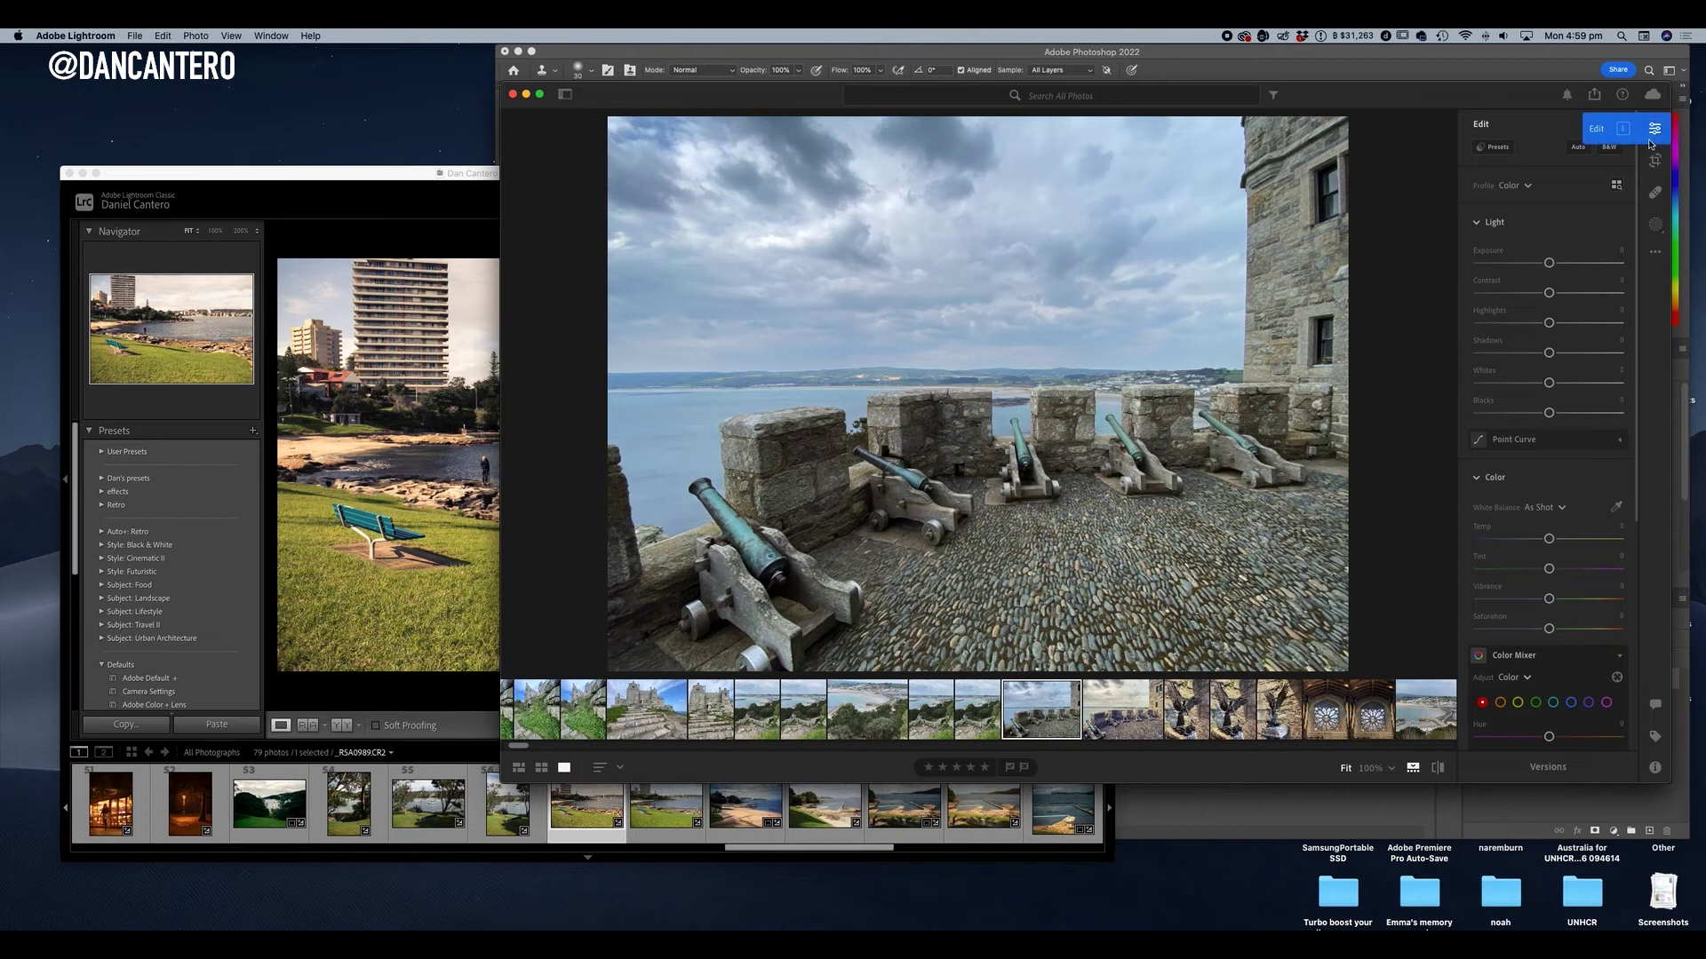
click(1617, 186)
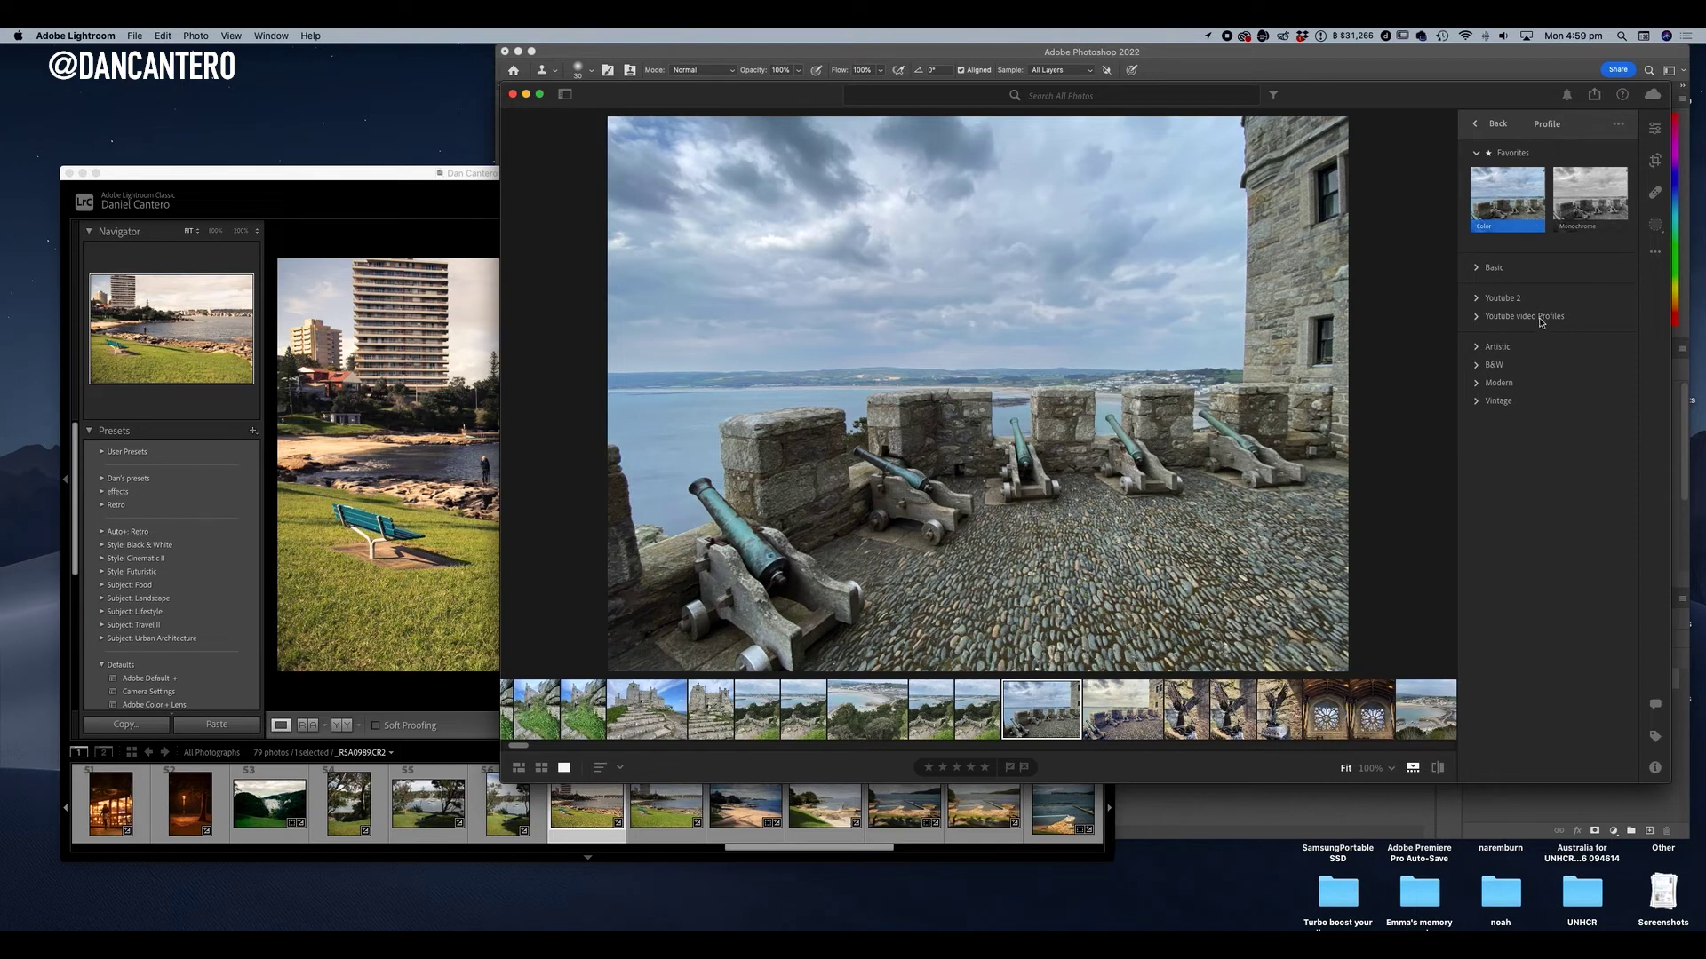
Start importing profiles into Lightroom and move the file dialog clear of the Lightroom Classic window.
click(1619, 125)
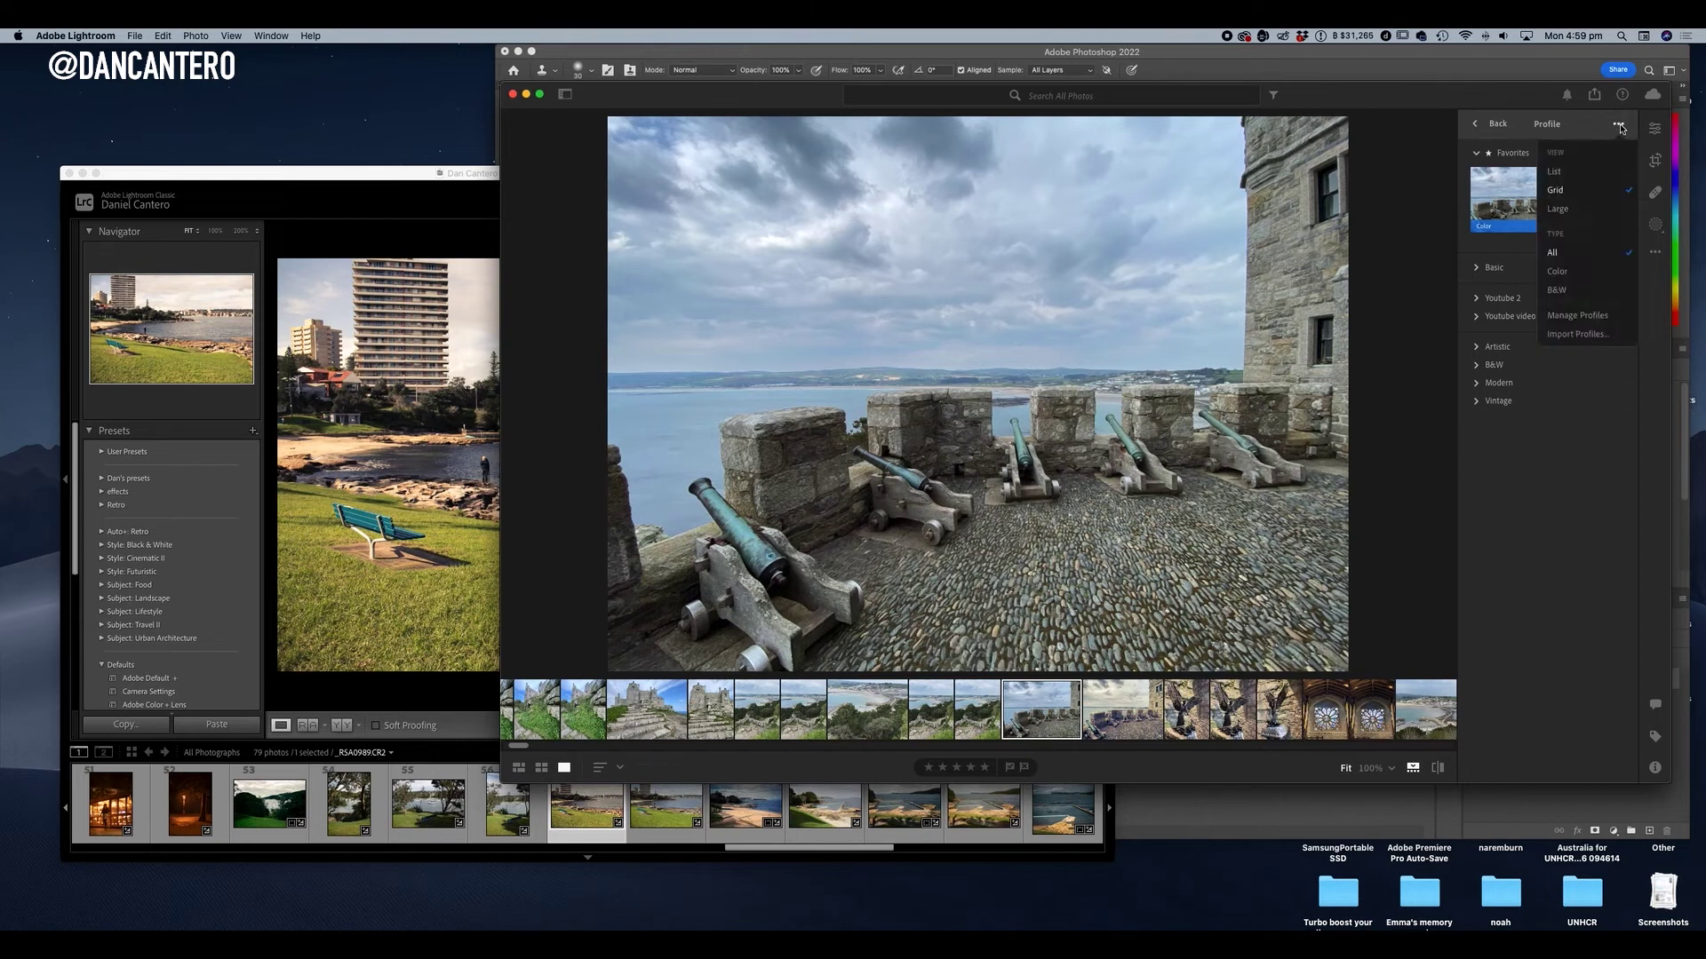
click(1602, 336)
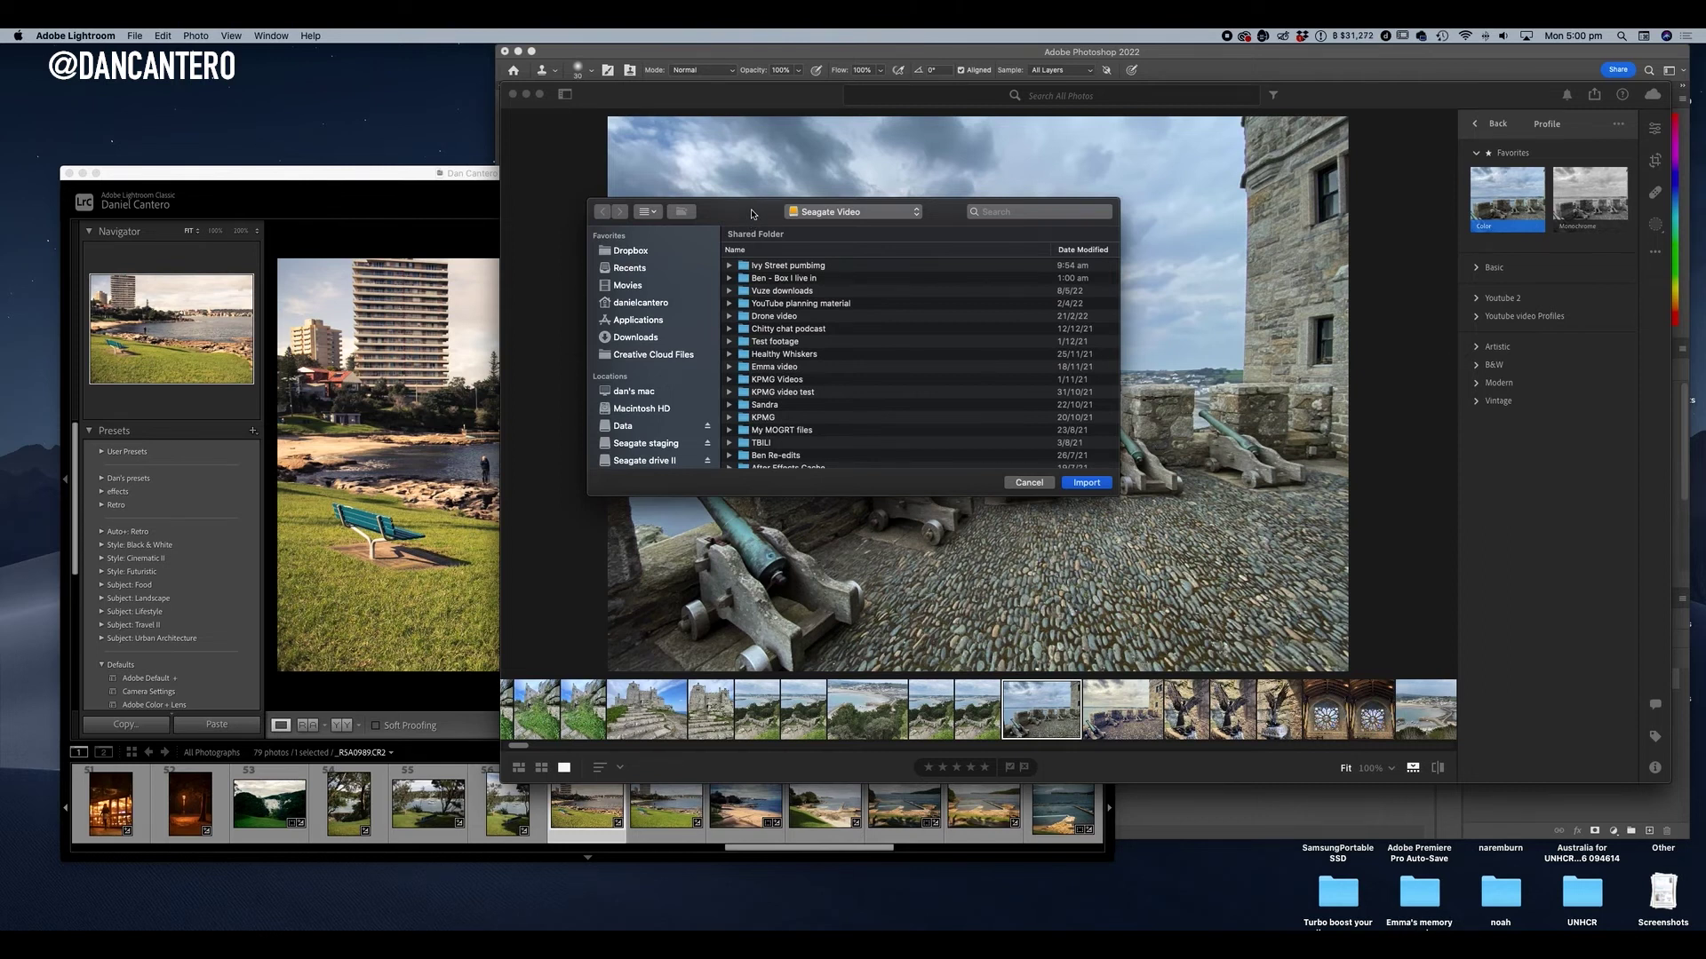
drag(753, 225, 1033, 197)
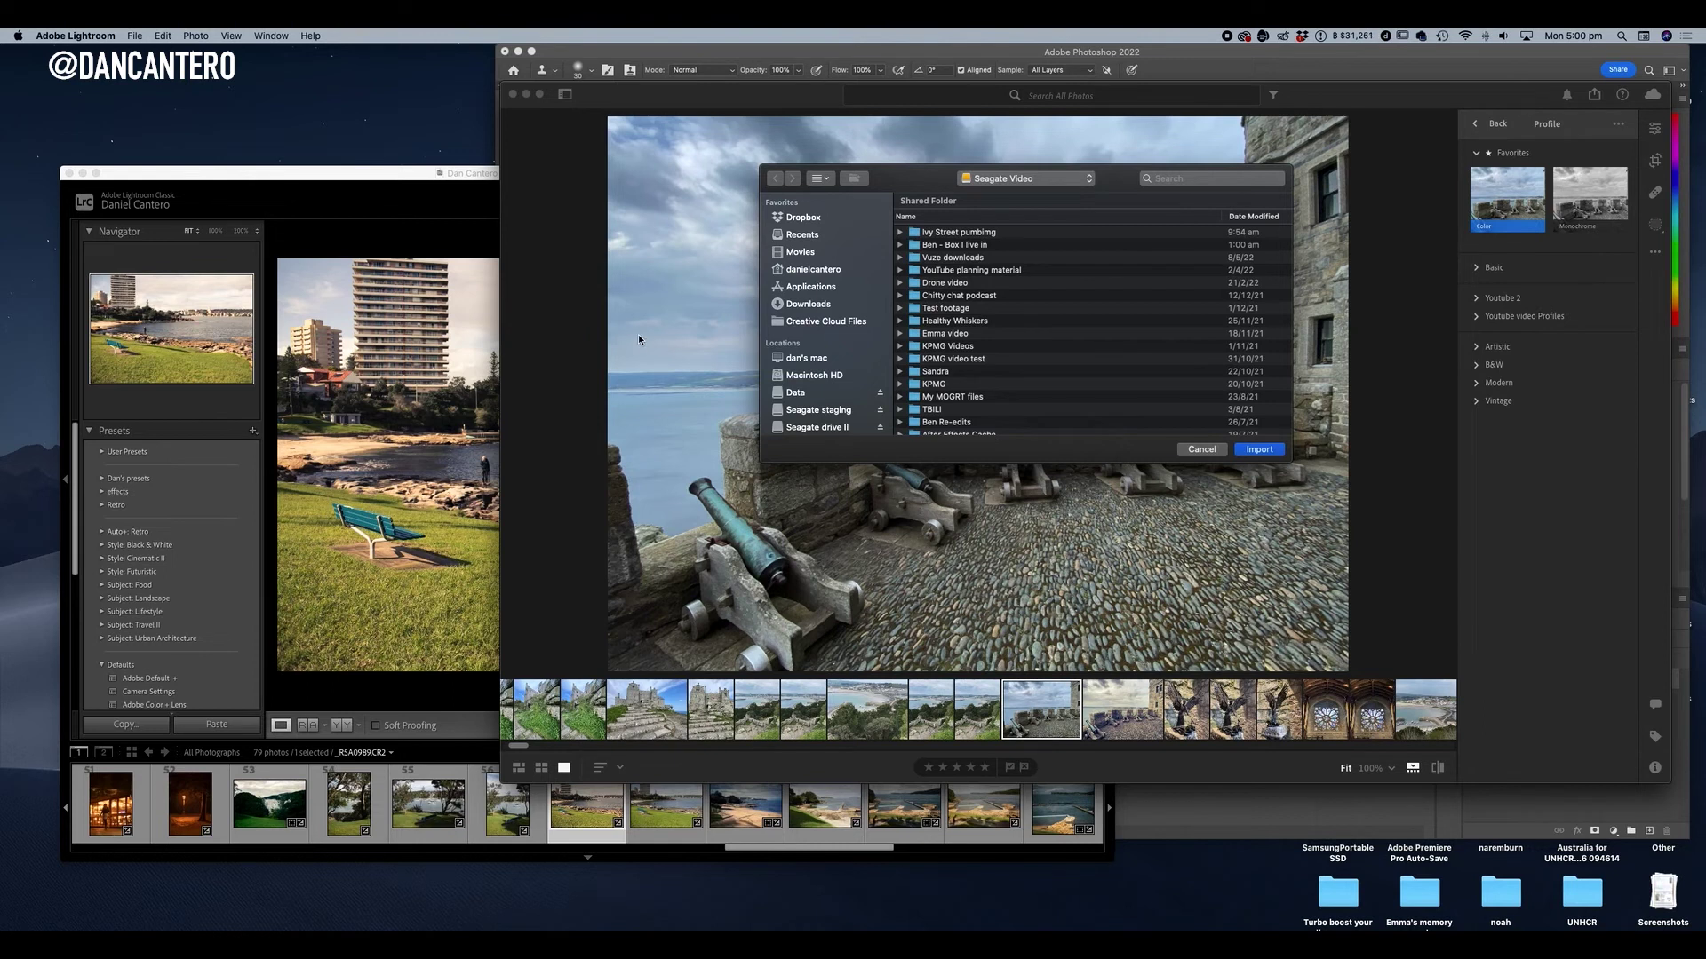
Switch to Lightroom Classic and reveal the Orange and teal profile's file in Finder from the Profile Browser.
click(399, 198)
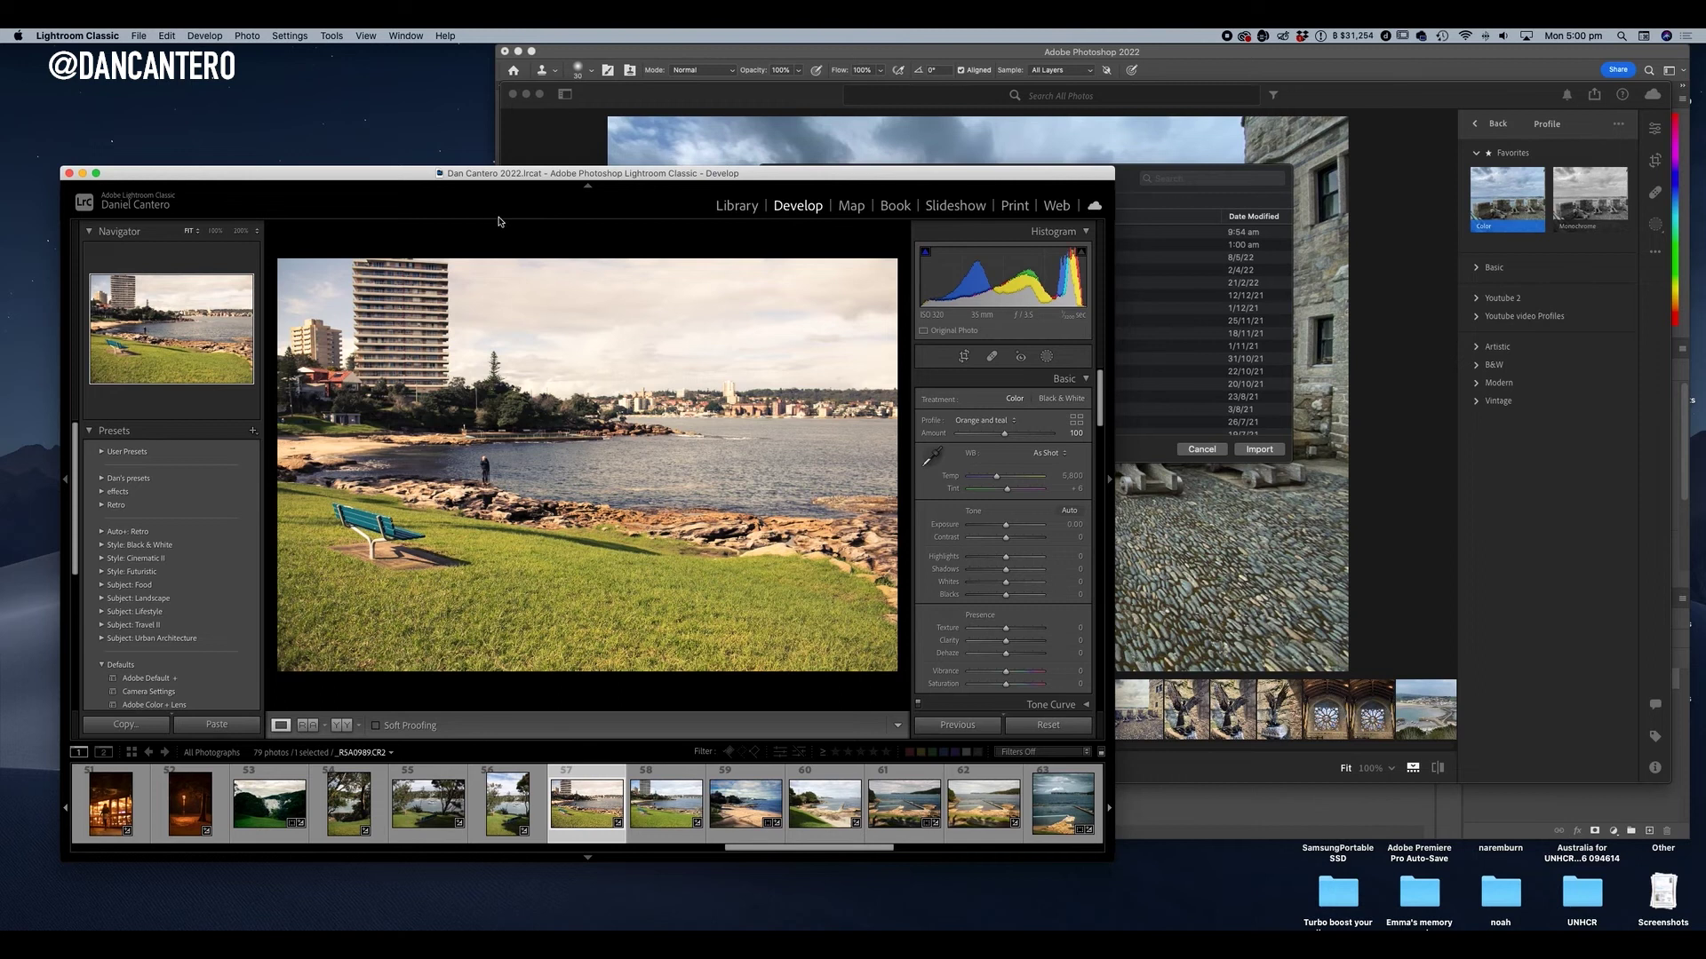
click(1076, 421)
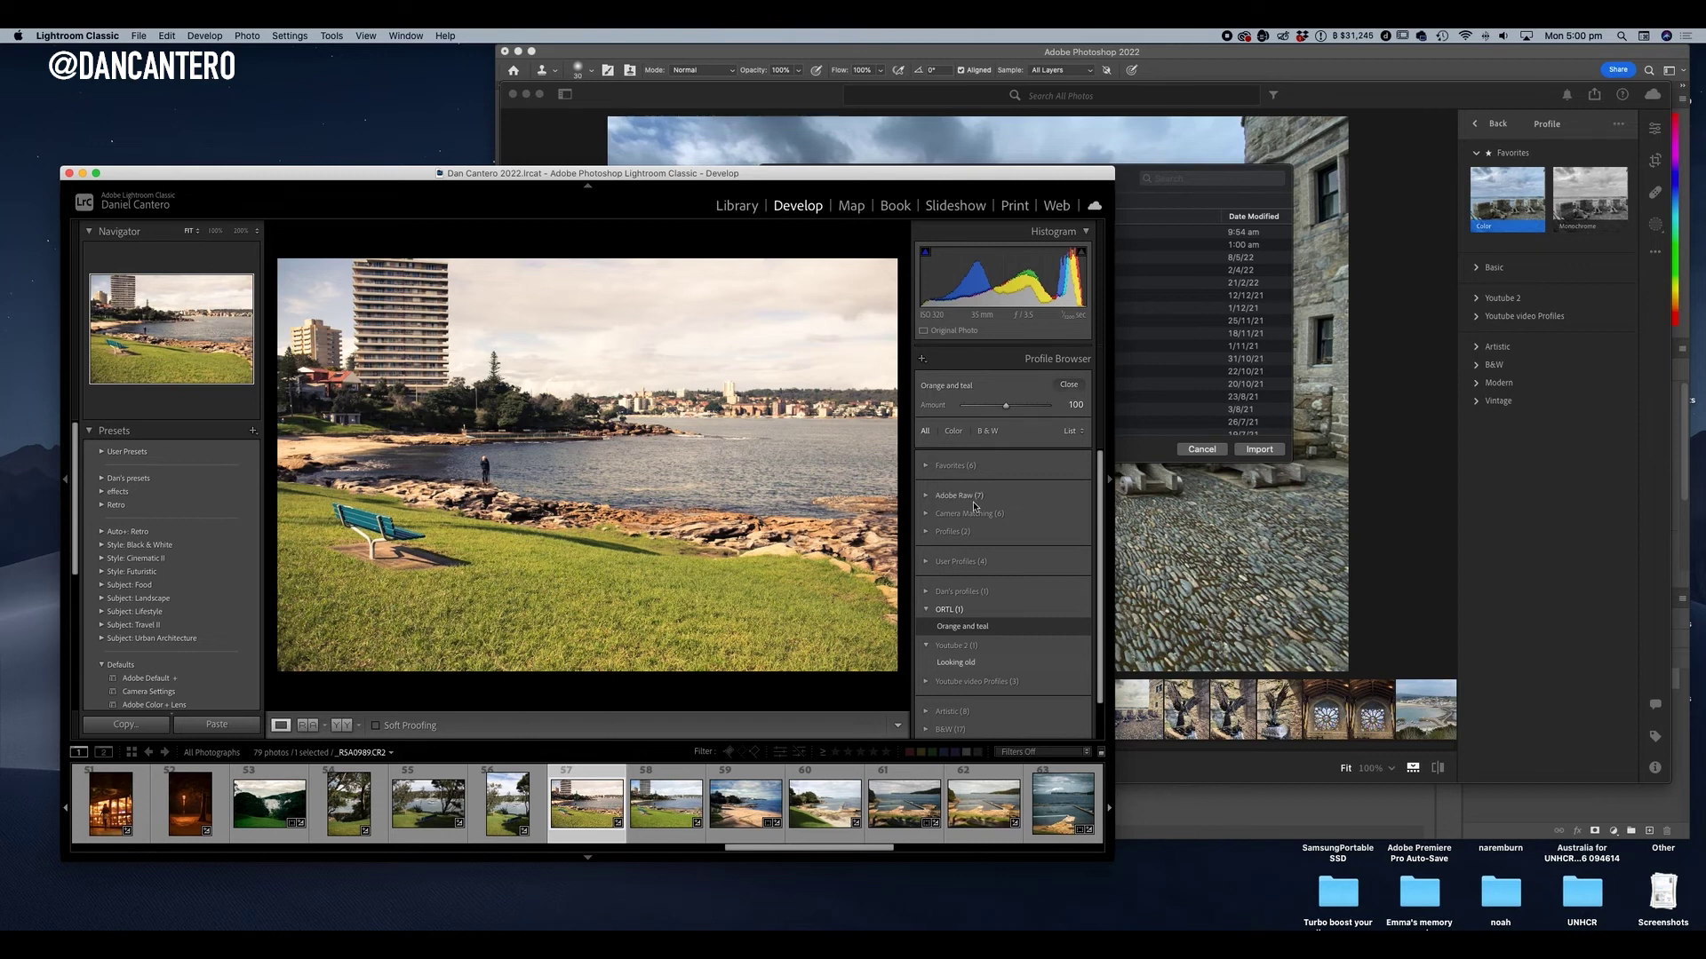
right_click(964, 631)
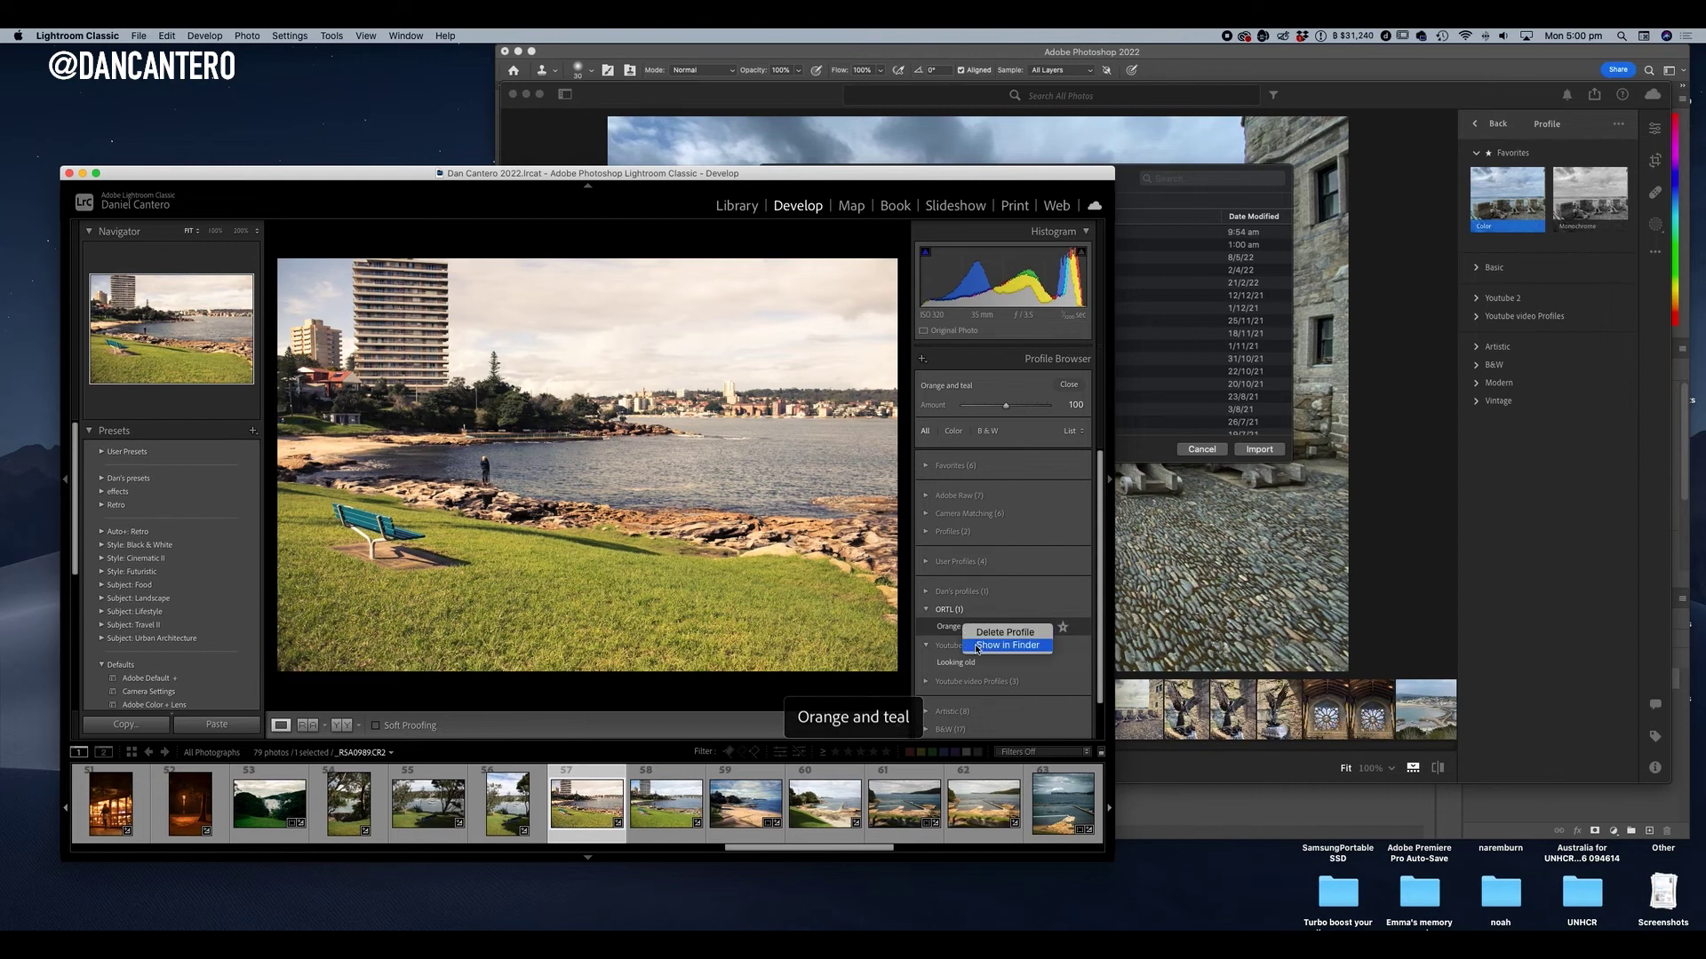
click(977, 648)
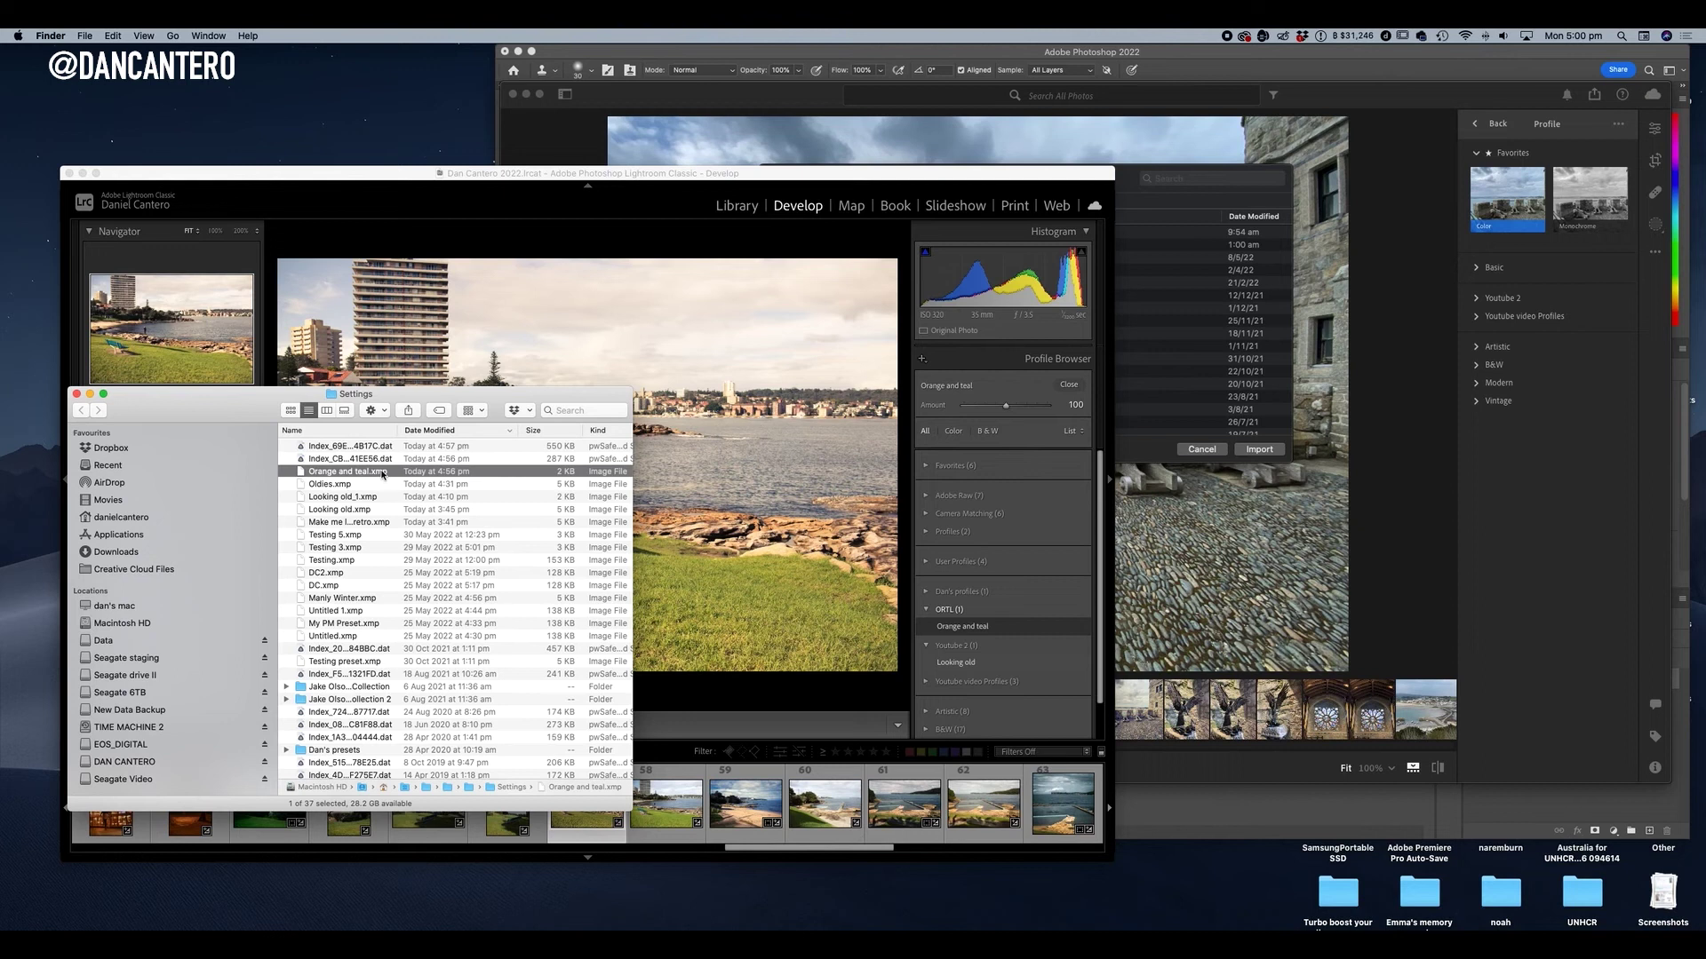
Bring Orange and teal.xmp from the Finder window into Lightroom's import dialog and import it as a profile.
click(1130, 186)
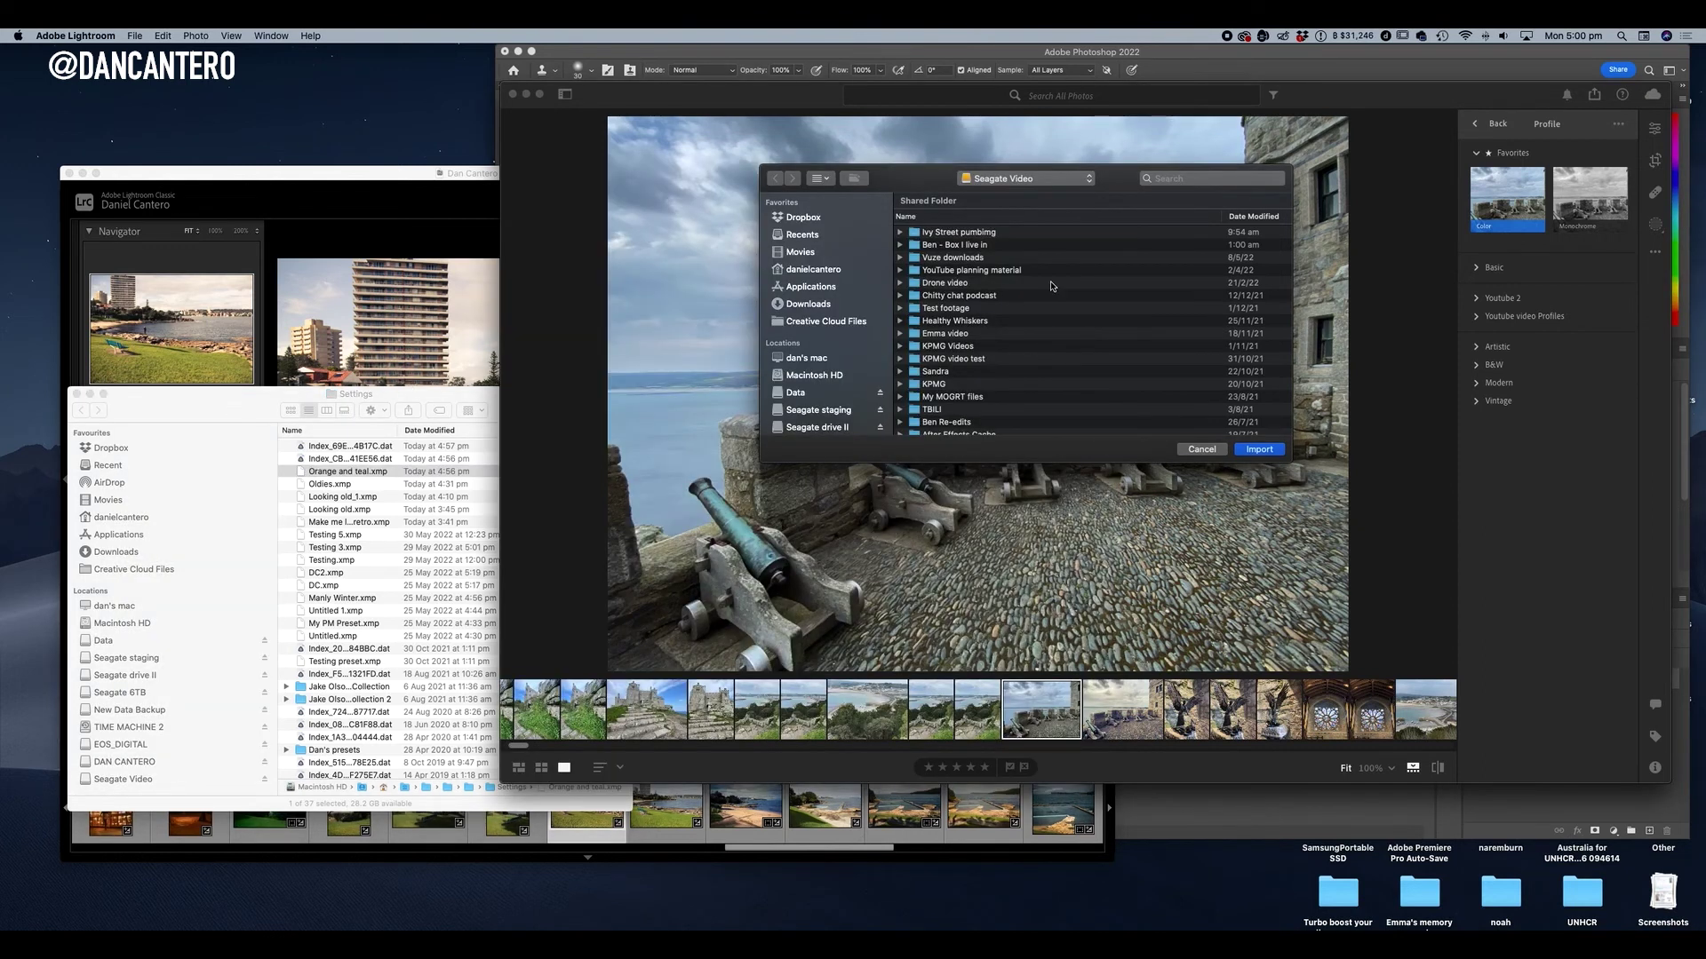
click(239, 419)
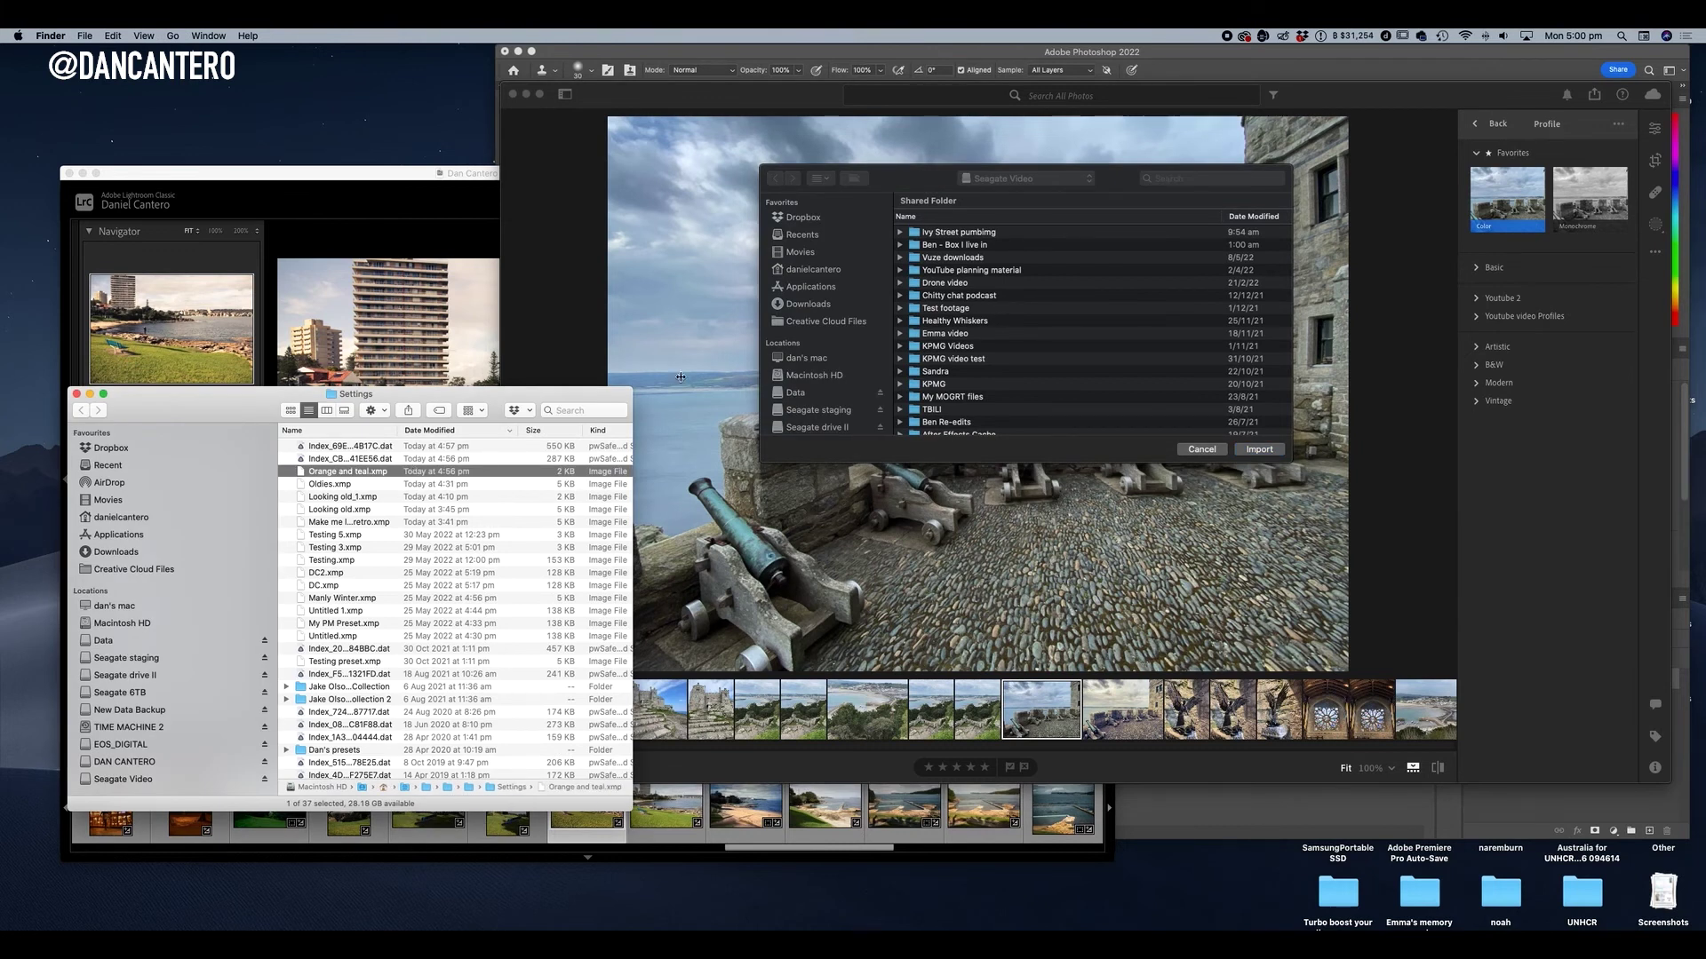
drag(317, 474, 1018, 309)
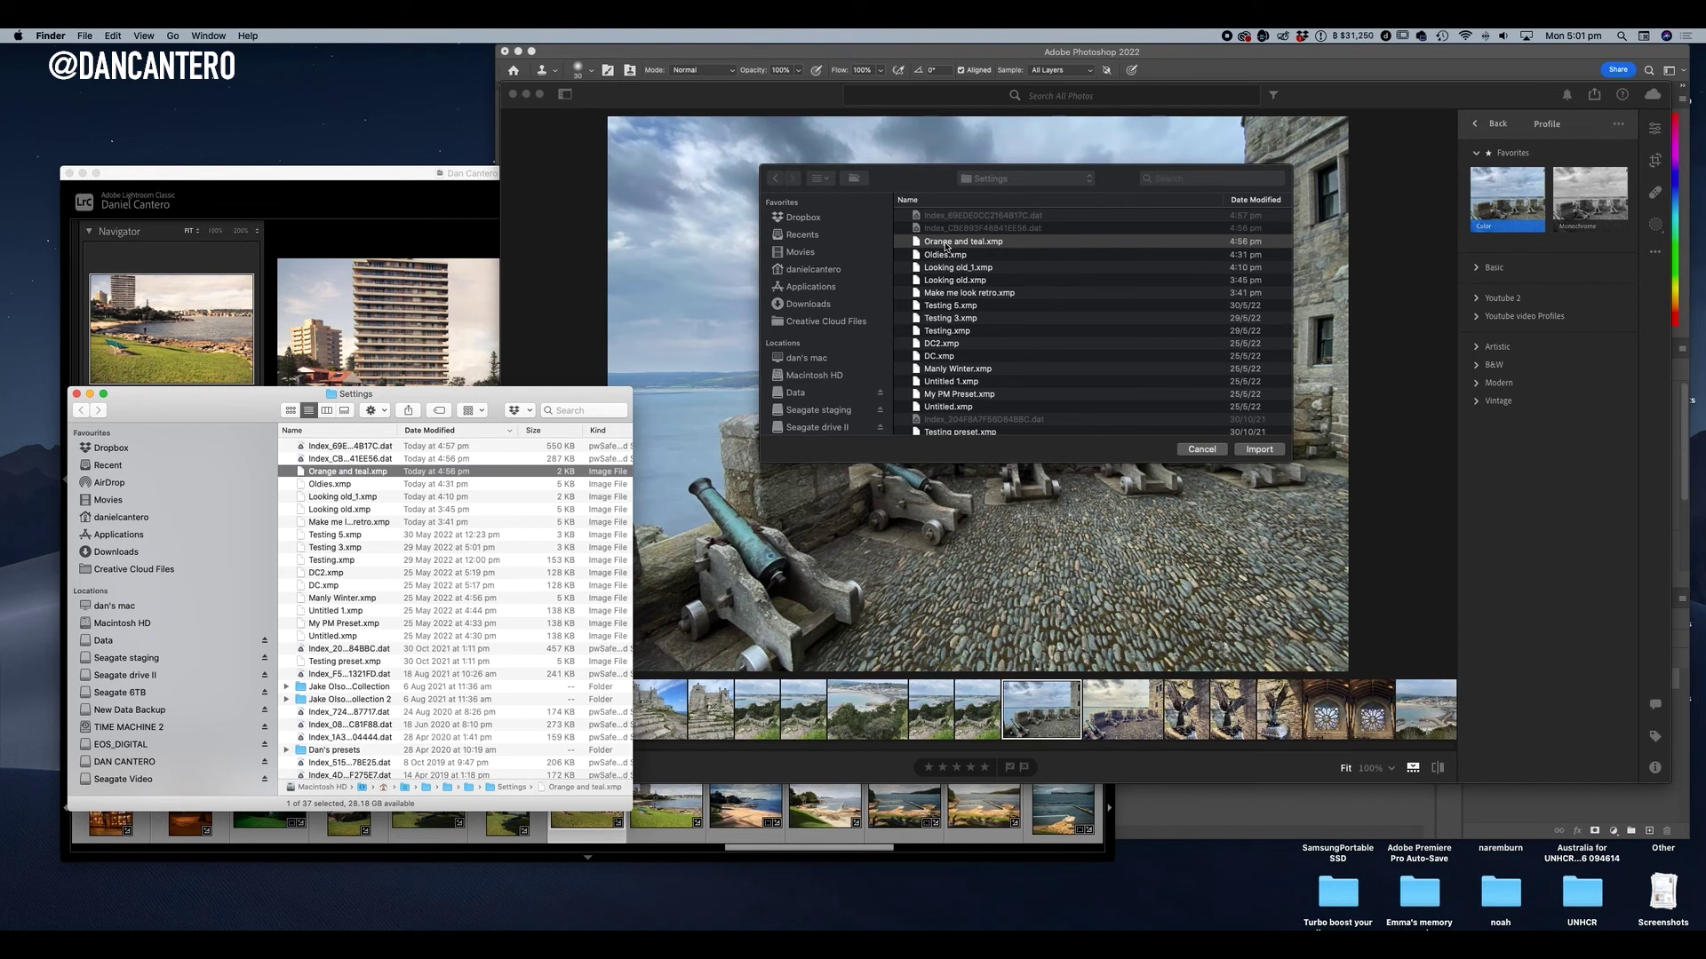
scroll(947, 246, down, 1)
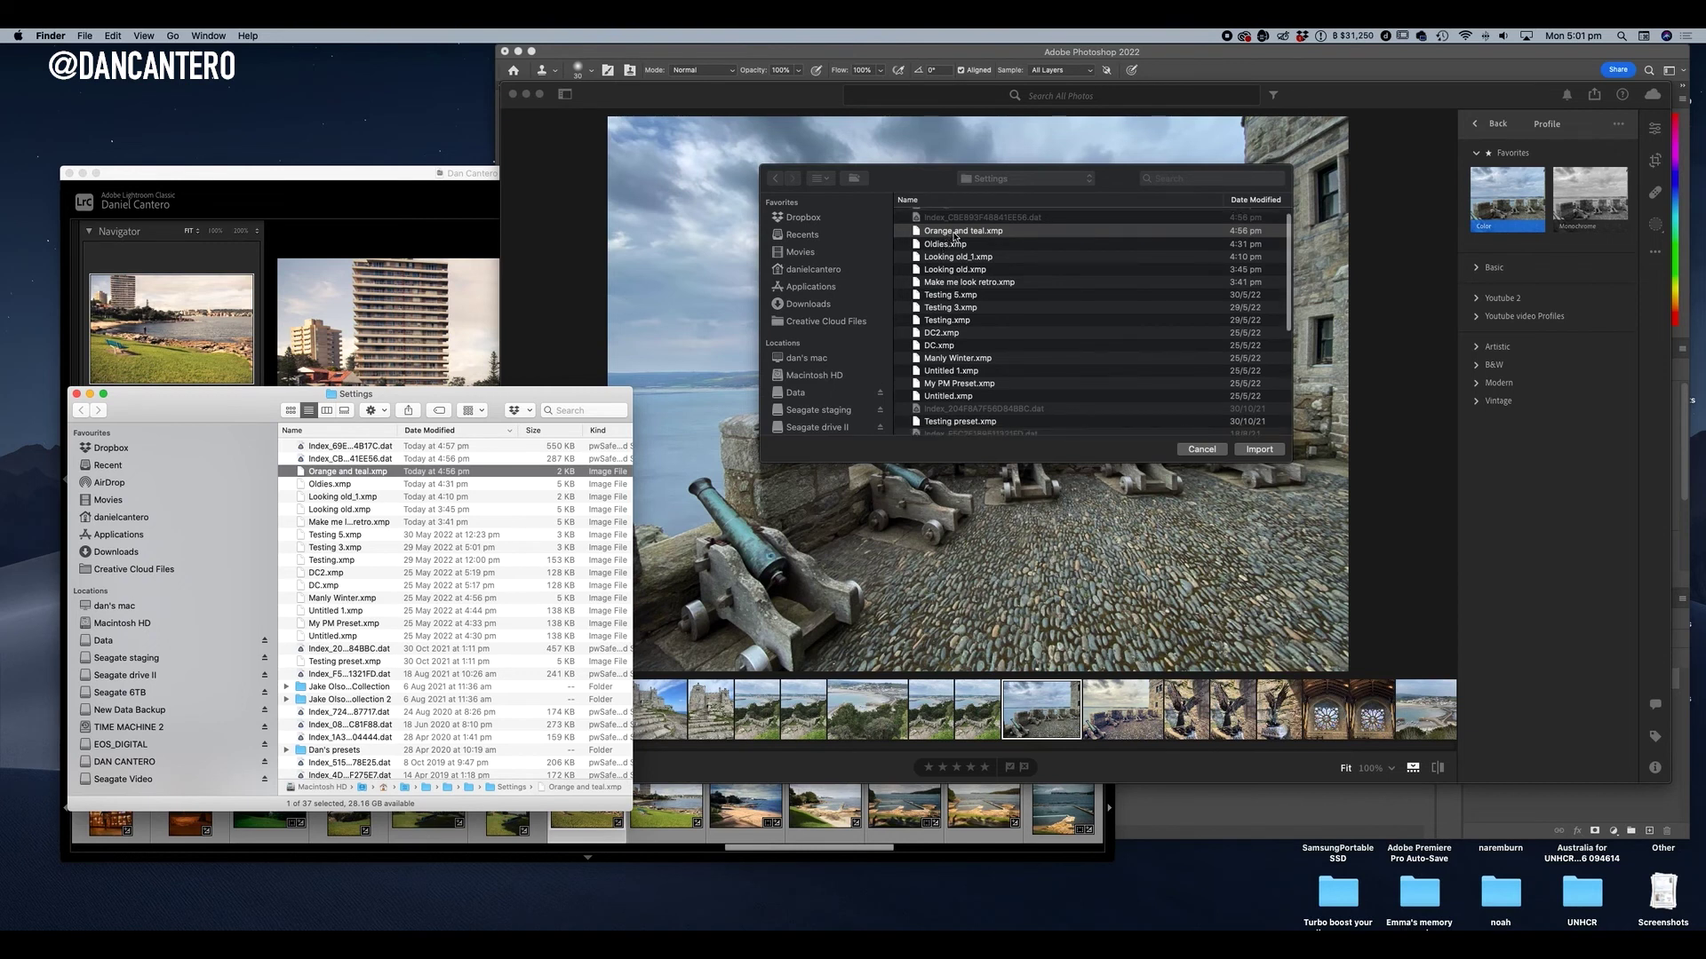
click(1260, 450)
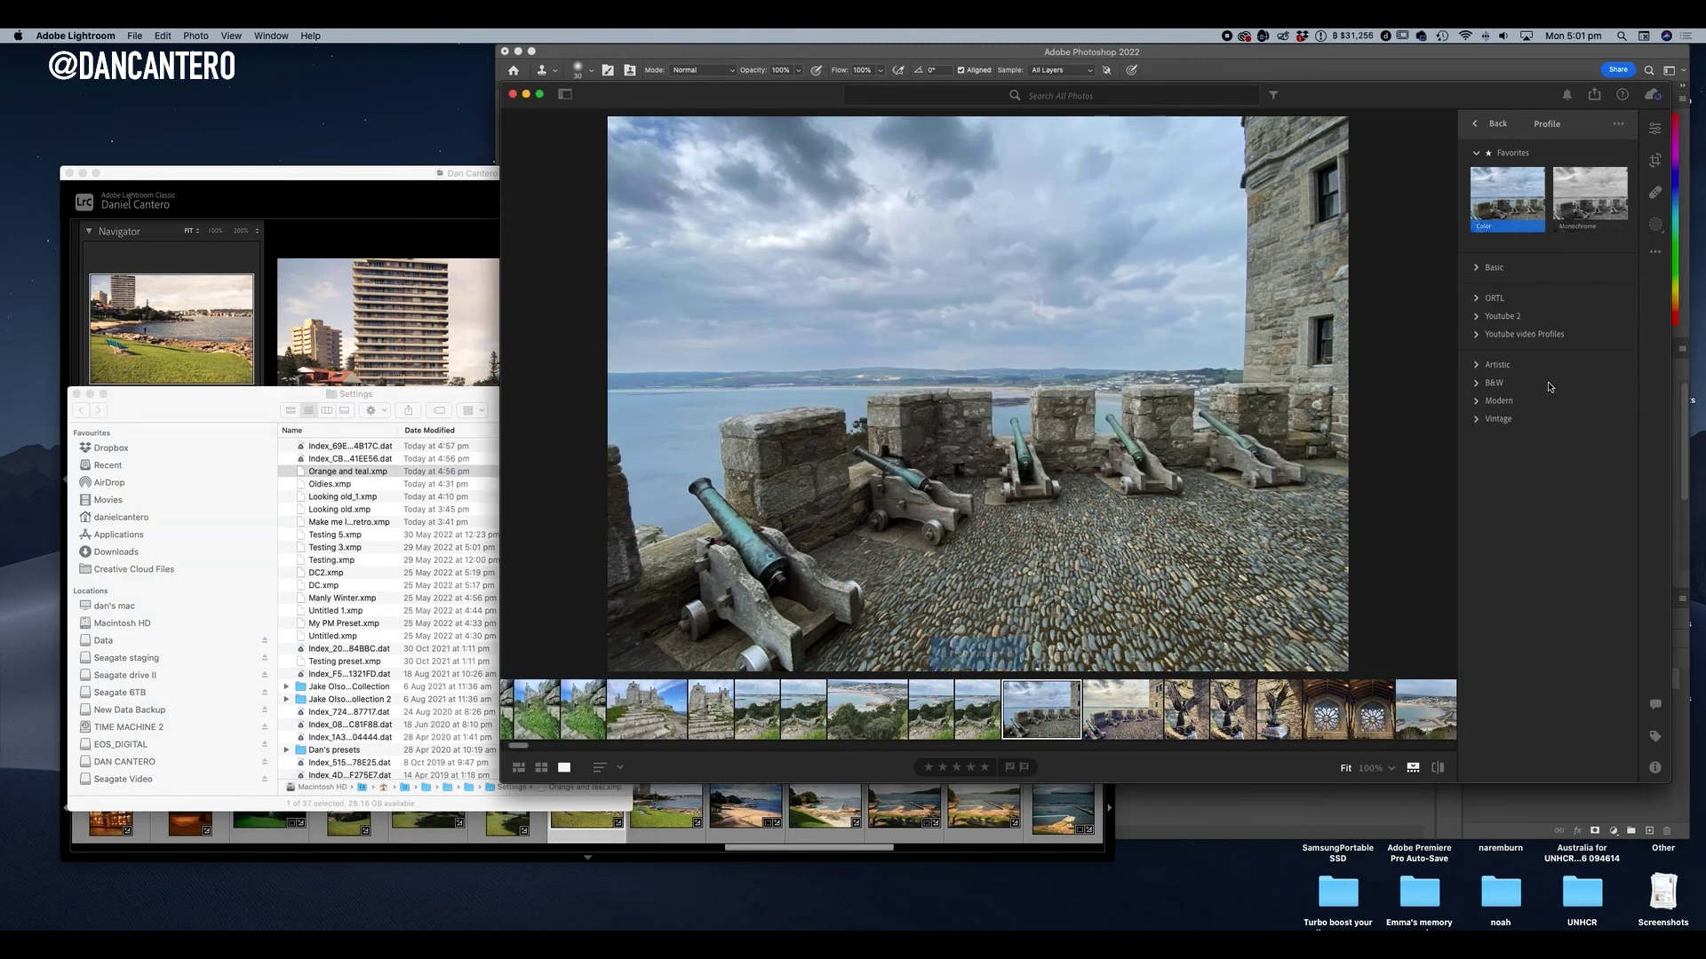
Expand the ORTL group, apply the Orange and teal profile to the cannon photo and reduce its amount to about 88.
click(1478, 300)
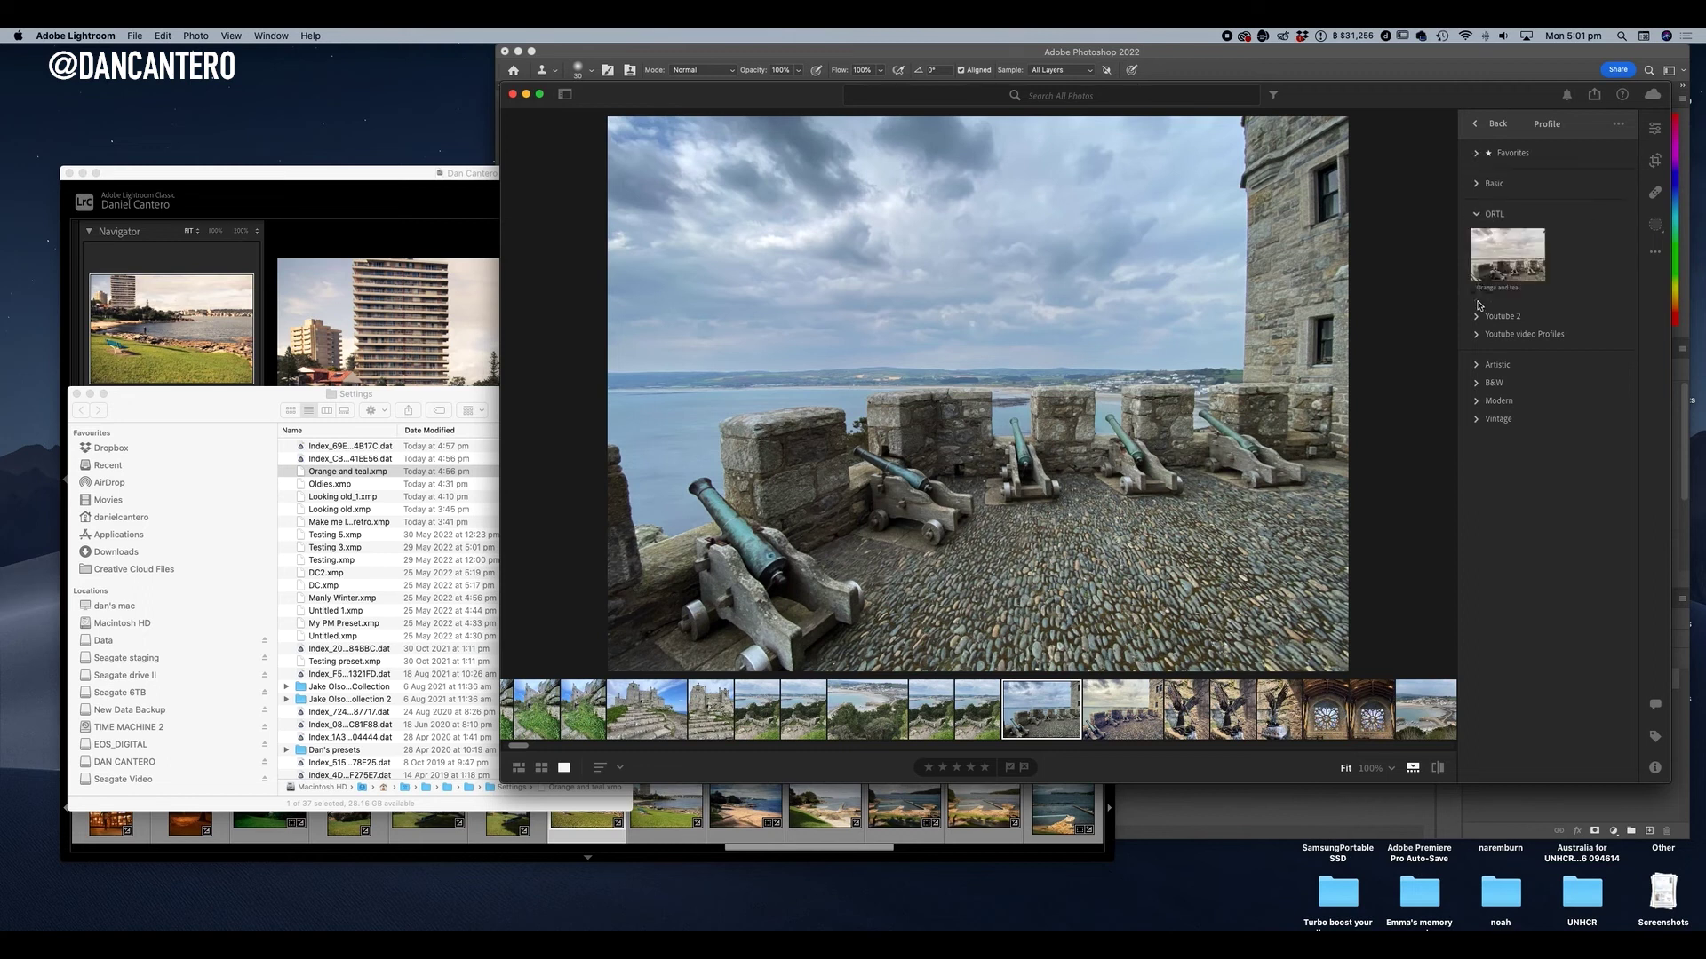
click(1514, 272)
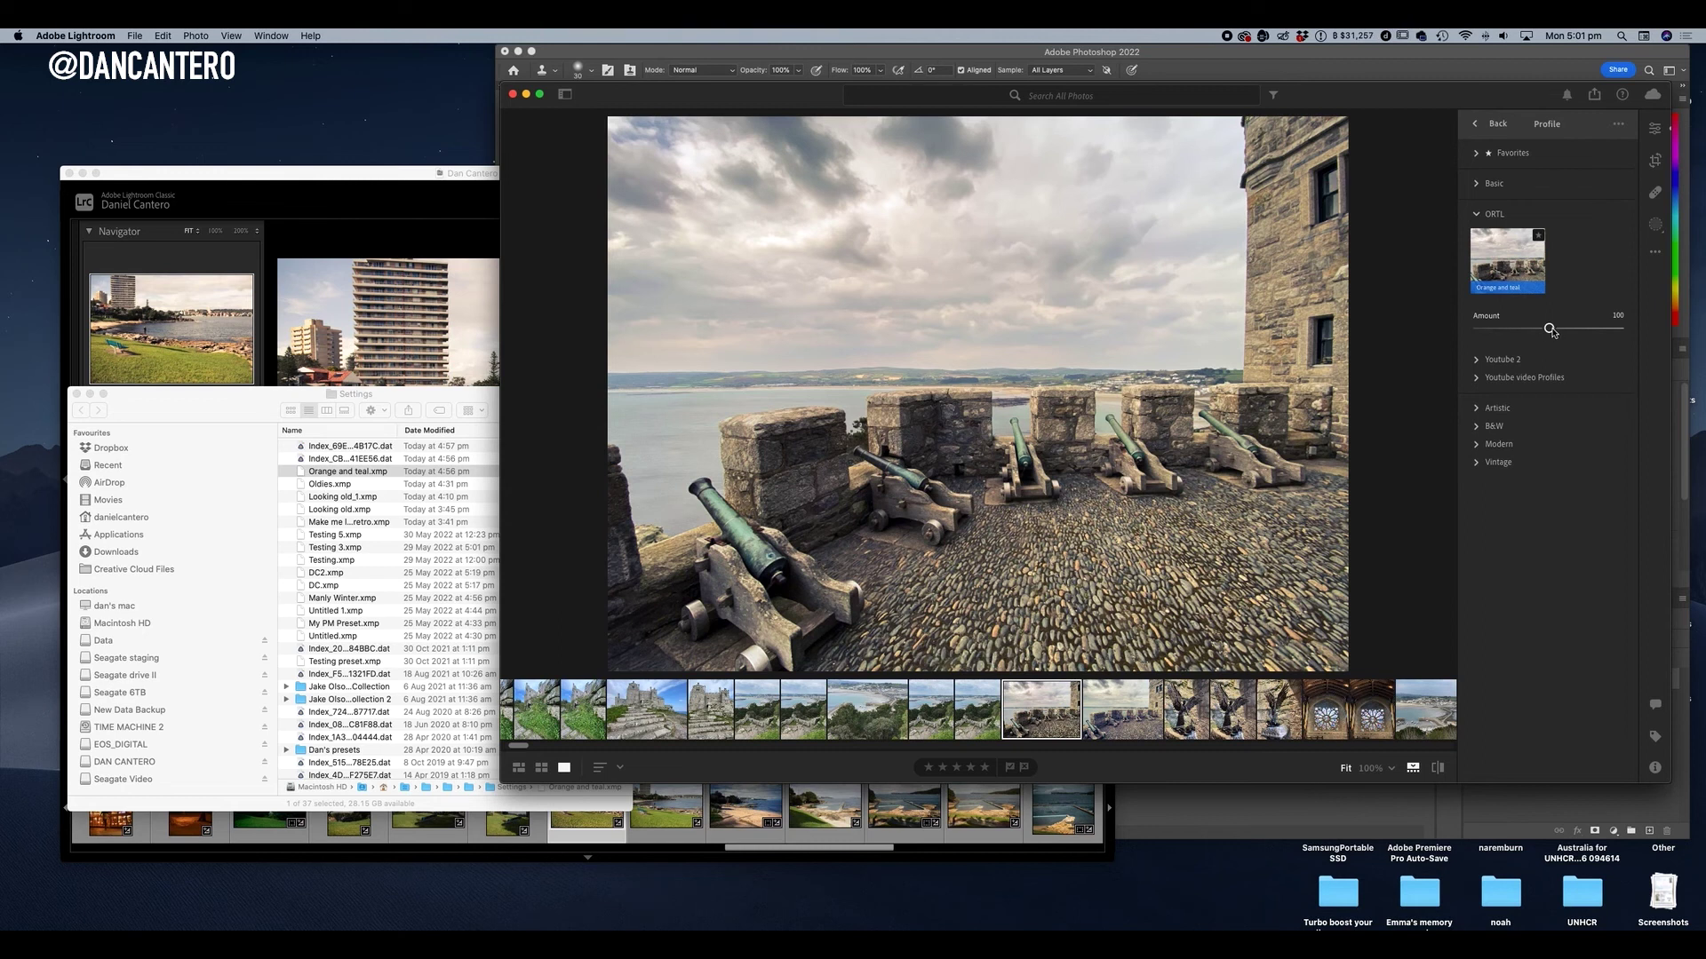
mouse_move(1550, 331)
mouse_down()
mouse_move(1617, 330)
mouse_move(1410, 332)
mouse_move(1542, 328)
mouse_up()
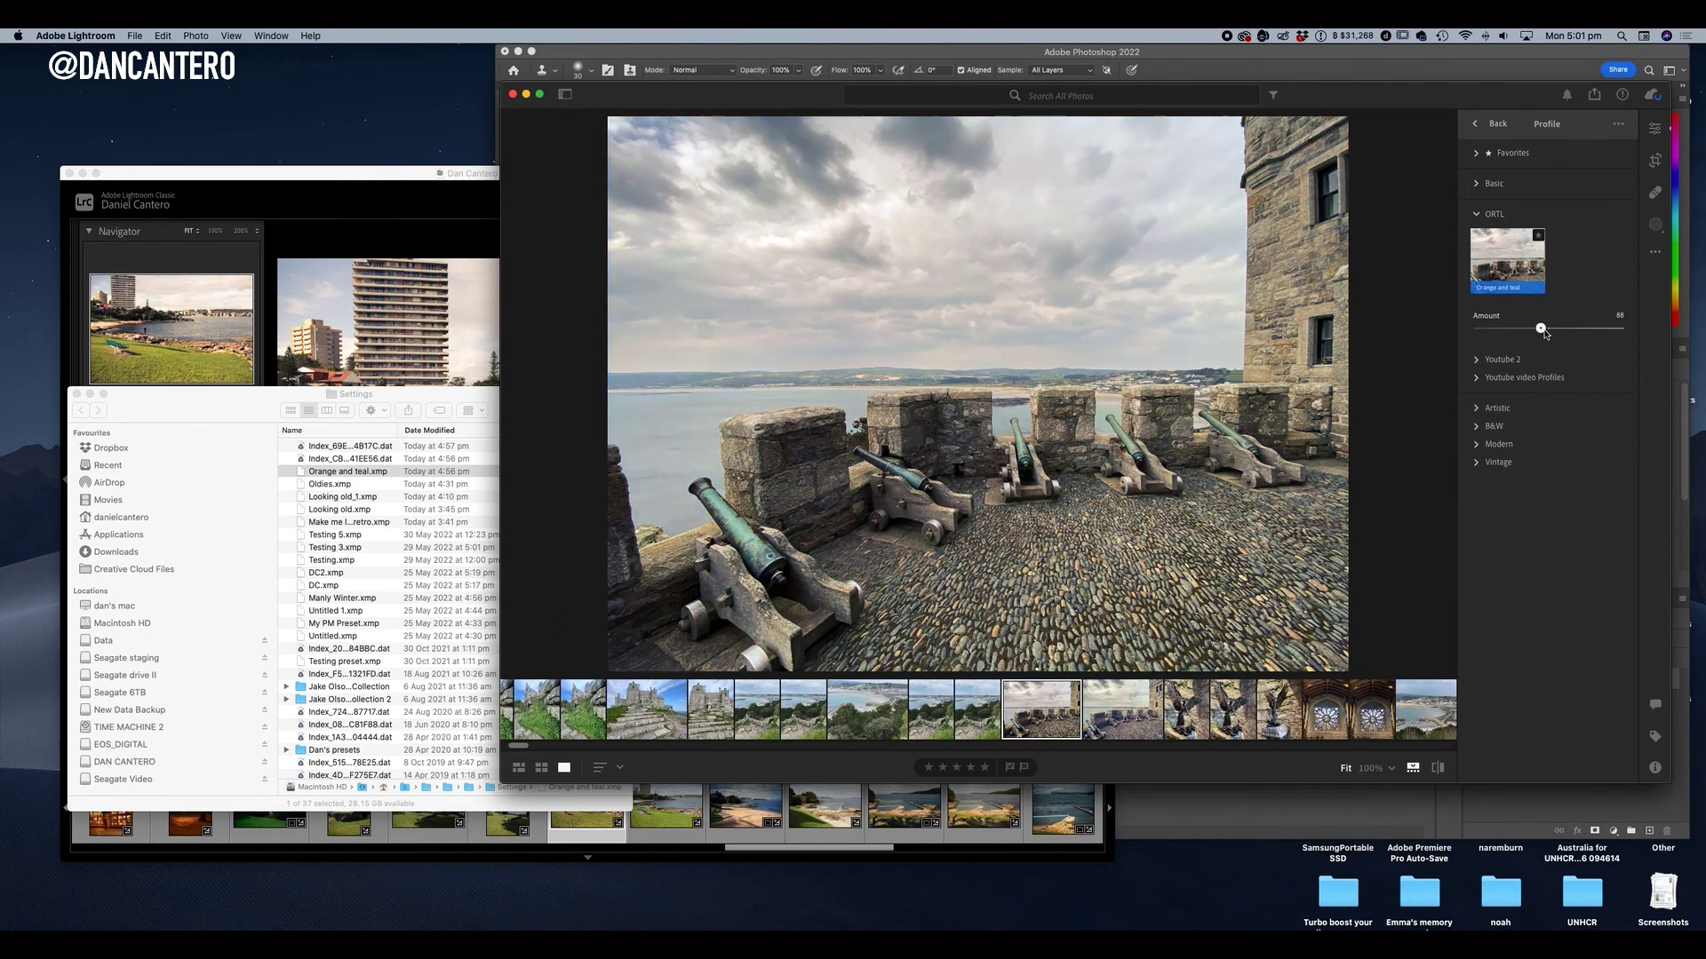